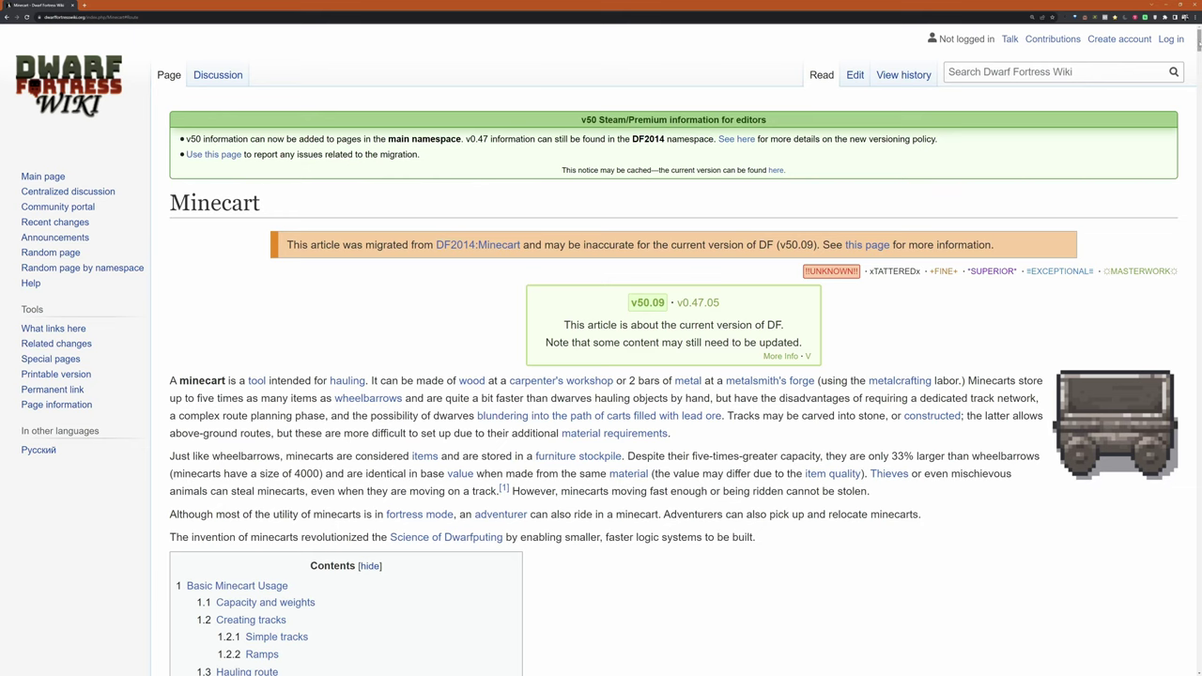
# - Scroll down the Minecart wiki article past its contents list
pyautogui.scroll(-3, 601, 349)
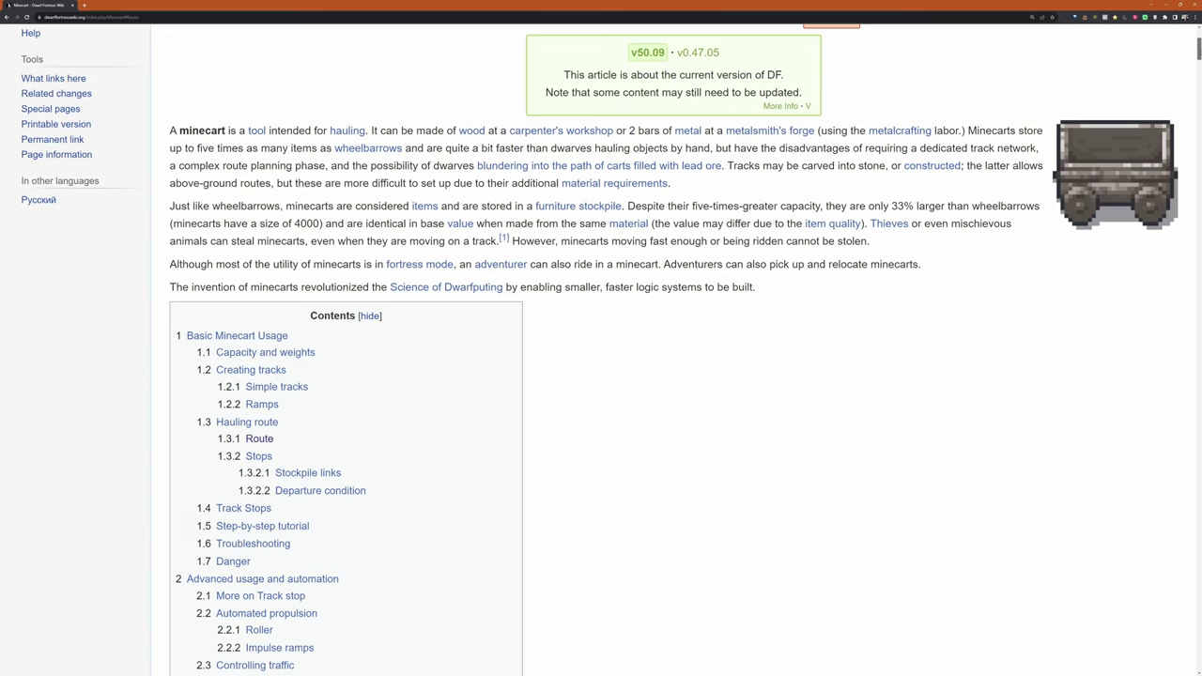
pyautogui.scroll(-4, 601, 349)
pyautogui.scroll(-6, 601, 349)
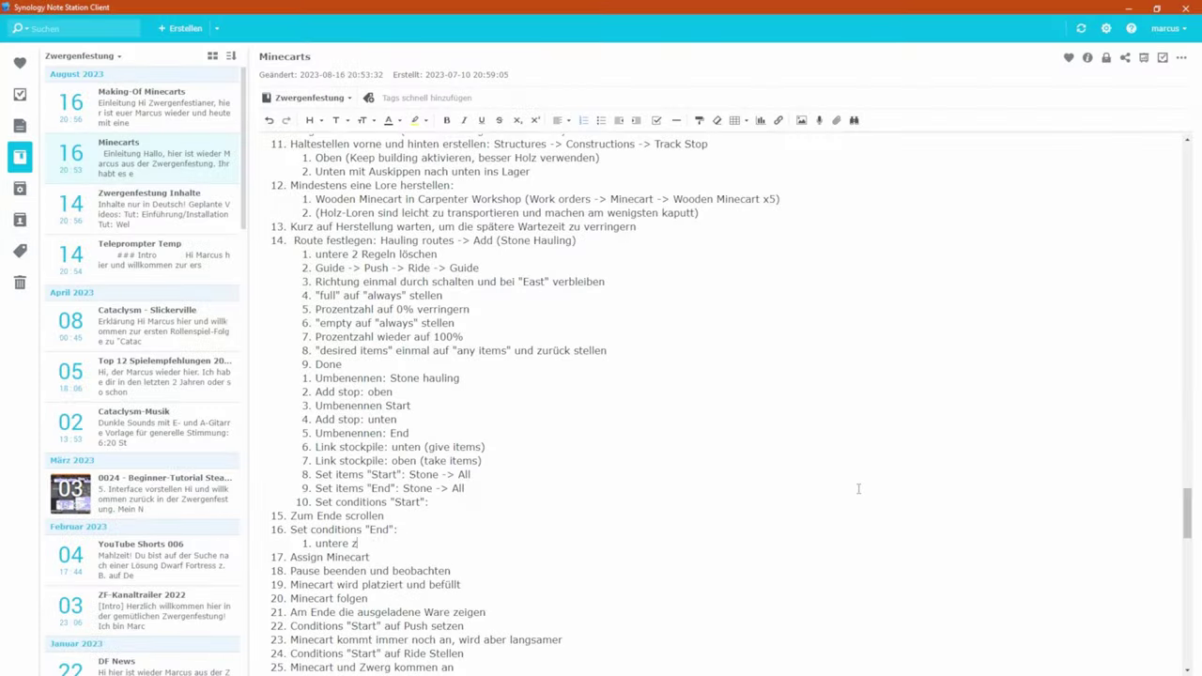
# - Add sub-steps under step 16, starting with 'löschen' and ending with a percentage ('Proze…') entry
pyautogui.write('löschen')
pyautogui.press('Return')
pyautogui.write('"full" auf "always" stellen')
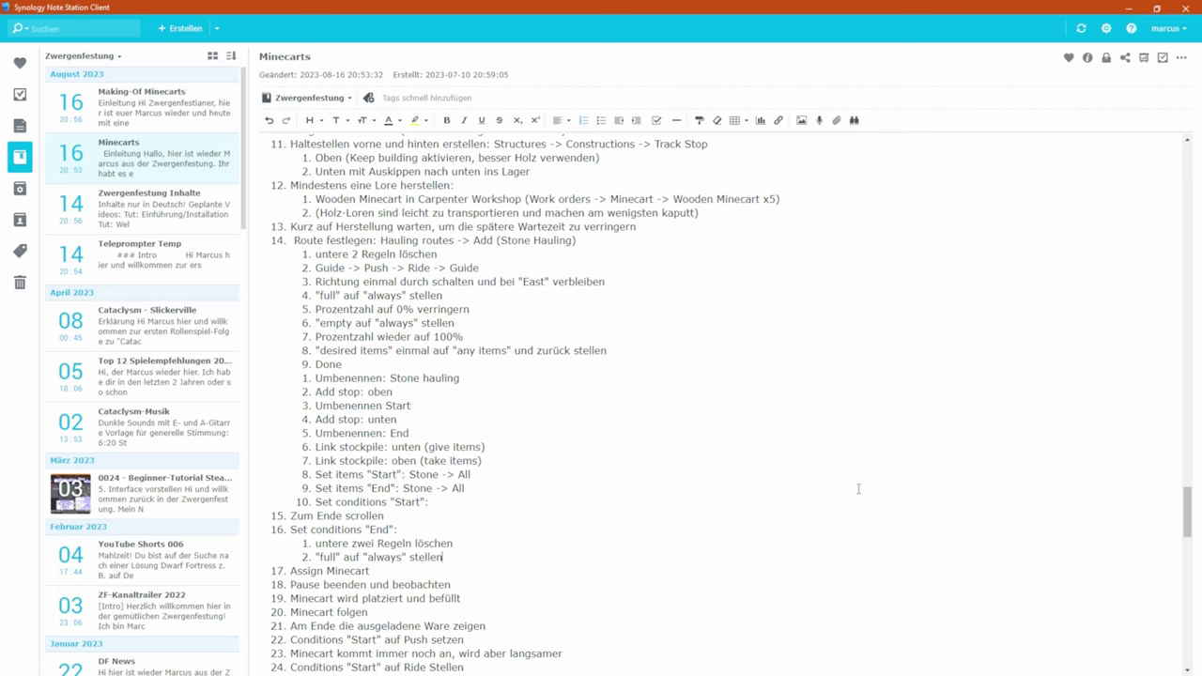
pyautogui.press('Return')
pyautogui.write('Proze')
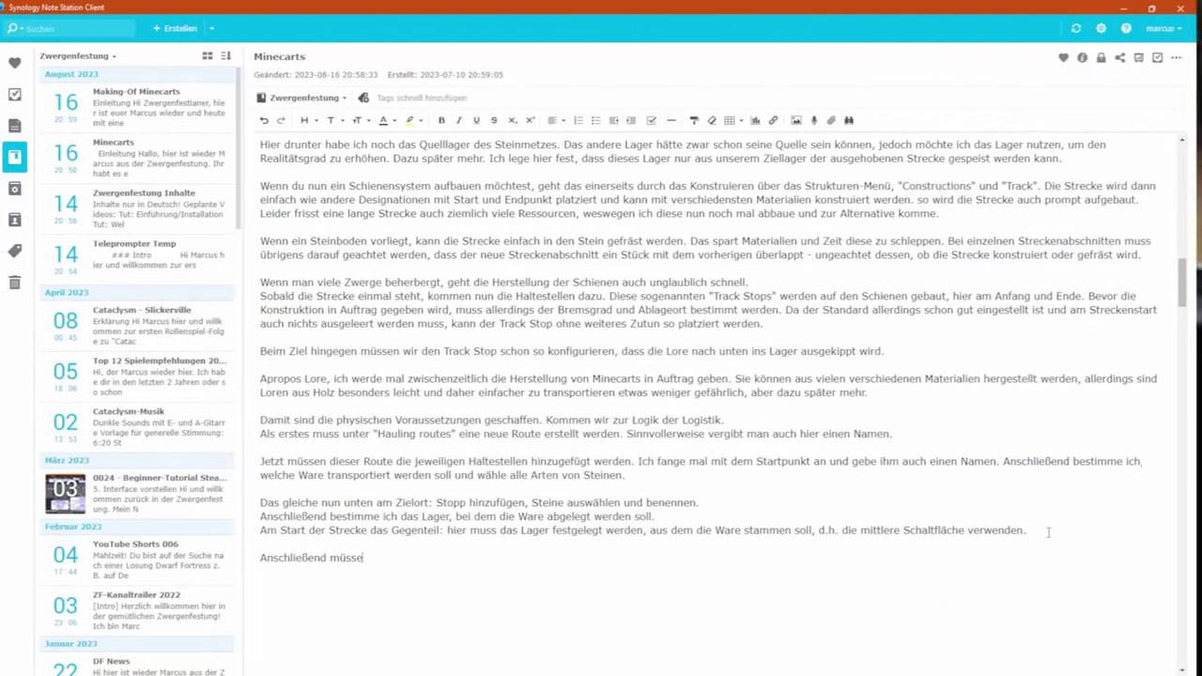
# - Write the 'Anschließend müssen die Voraussetzungen bestimmt werden' paragraph about setting conditions and deleting default rules
pyautogui.write('n die Vora')
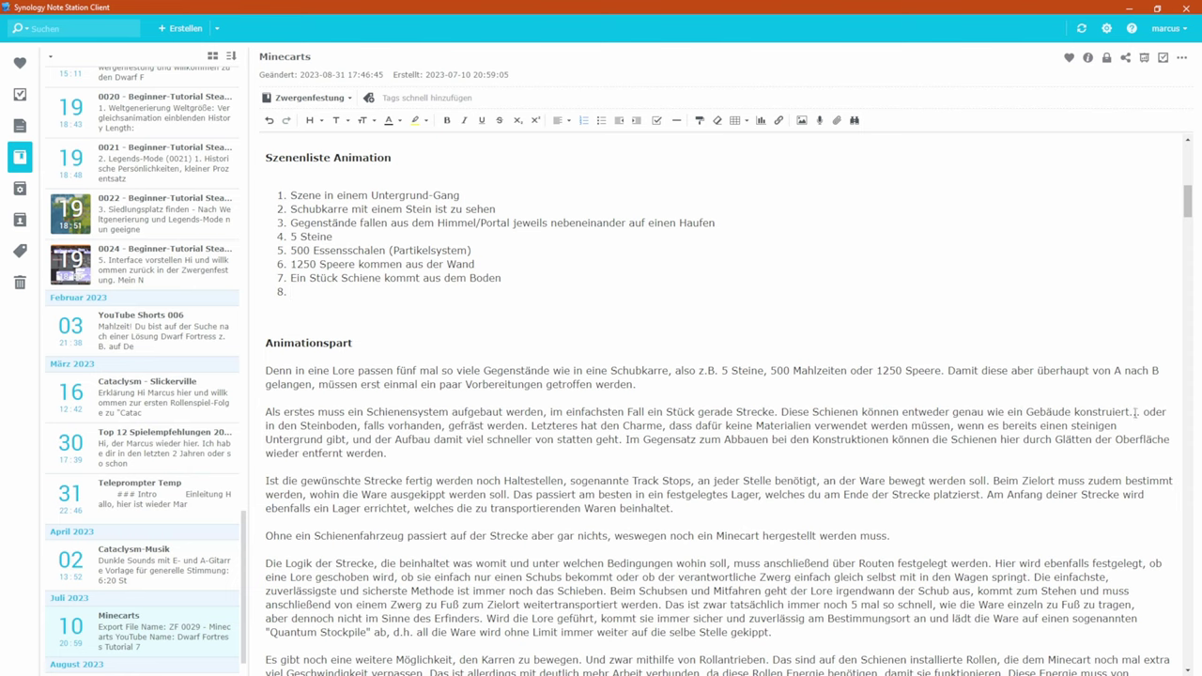
# - Write scene 8 about the milled stone floor and scene 9 about the dwarf crossing it
pyautogui.moveTo(1144, 413); pyautogui.dragTo(434, 425)
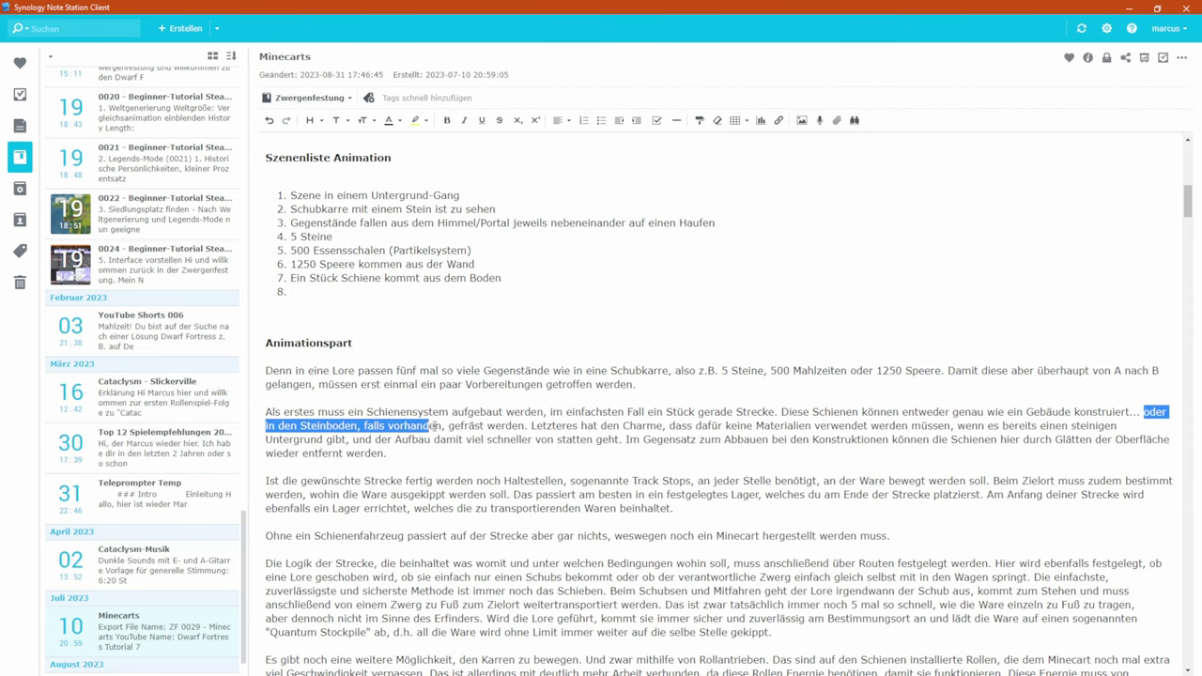
pyautogui.click(298, 291)
pyautogui.write('Ge')
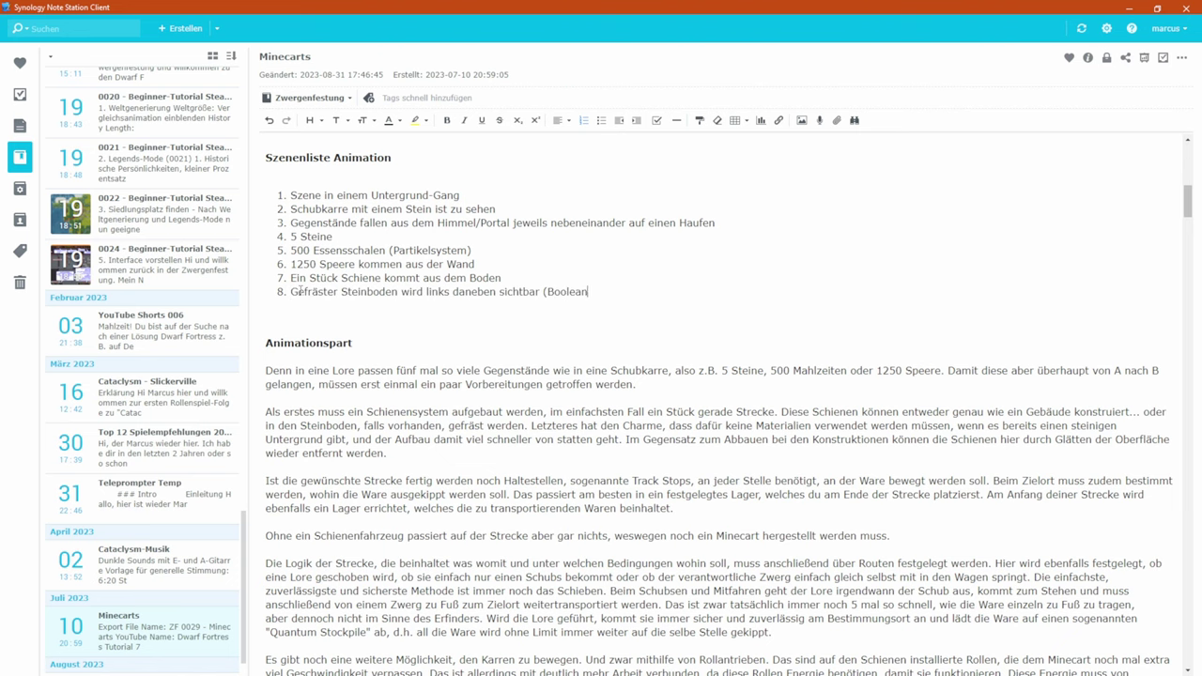
pyautogui.press('Return')
pyautogui.write('Zwerg läuft über gefrästen Boden und die Einkerbung verschwindet wieder')
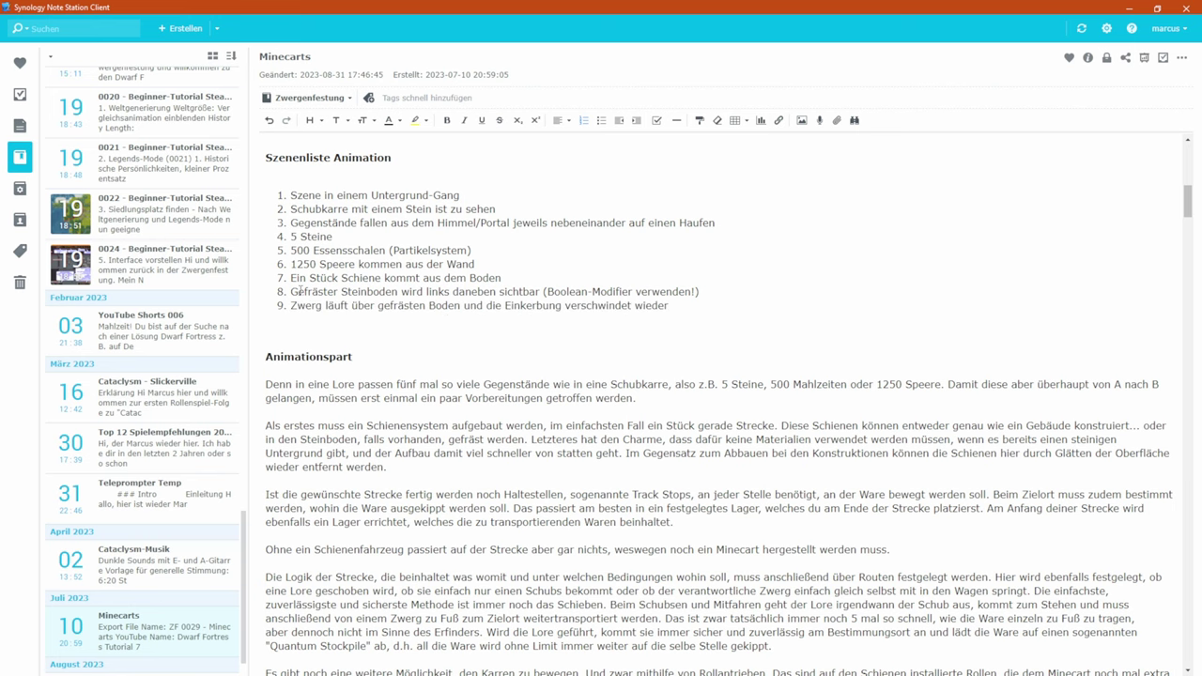
pyautogui.press('Return')
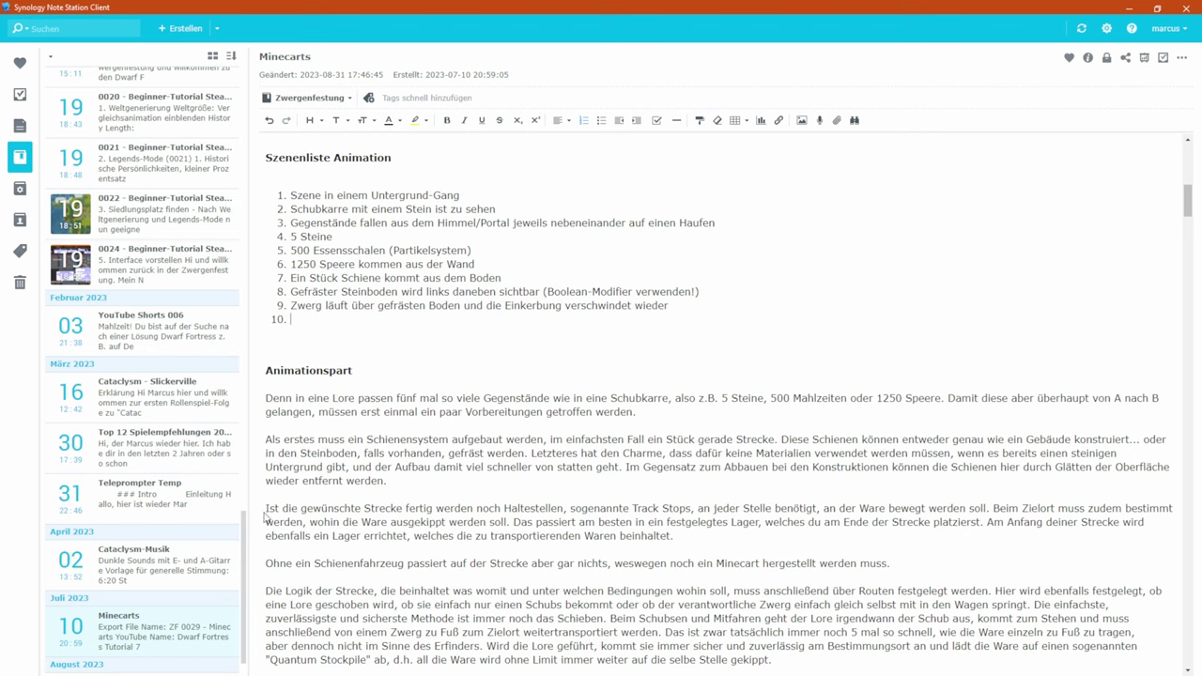
pyautogui.moveTo(269, 508); pyautogui.dragTo(650, 504)
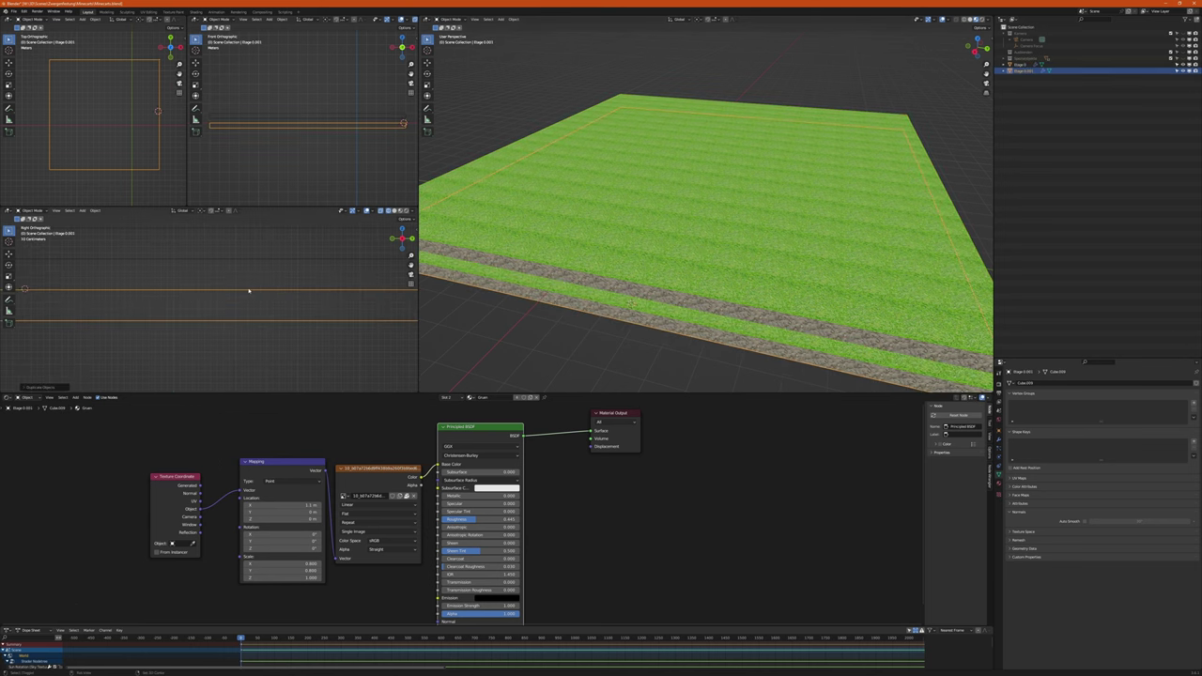
# - Turn the green middle strip into stone and view it in rendered shading
pyautogui.press('KP_Decimal')
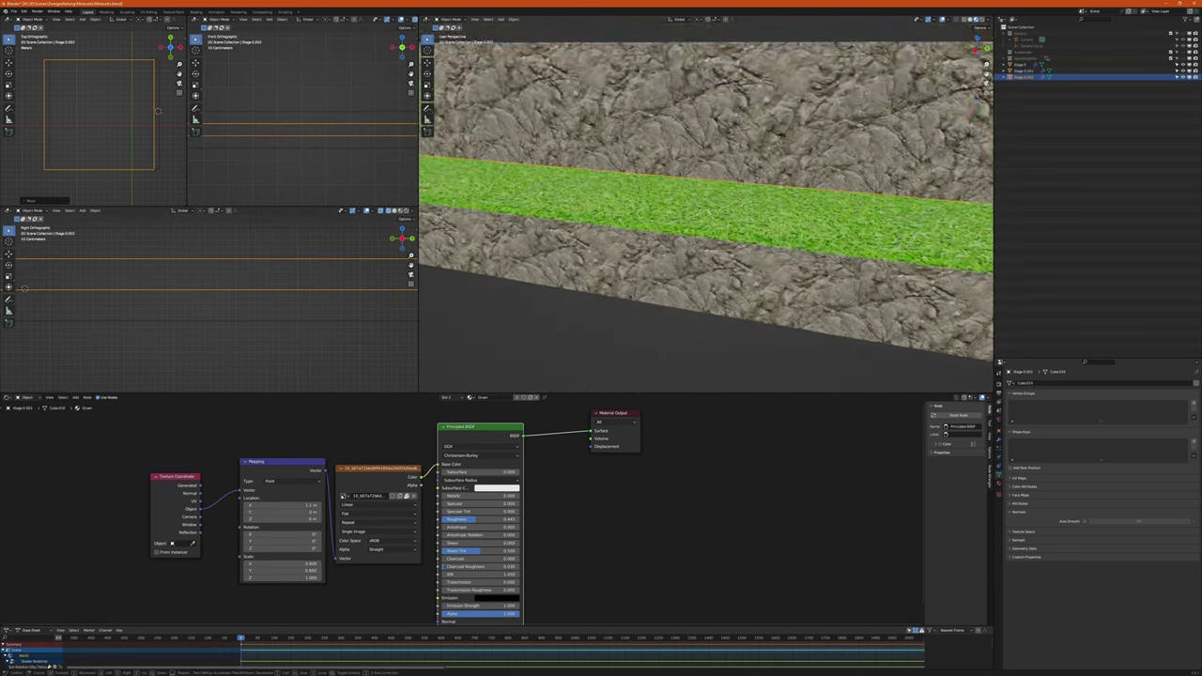
pyautogui.hotkey('ctrl', 'z')
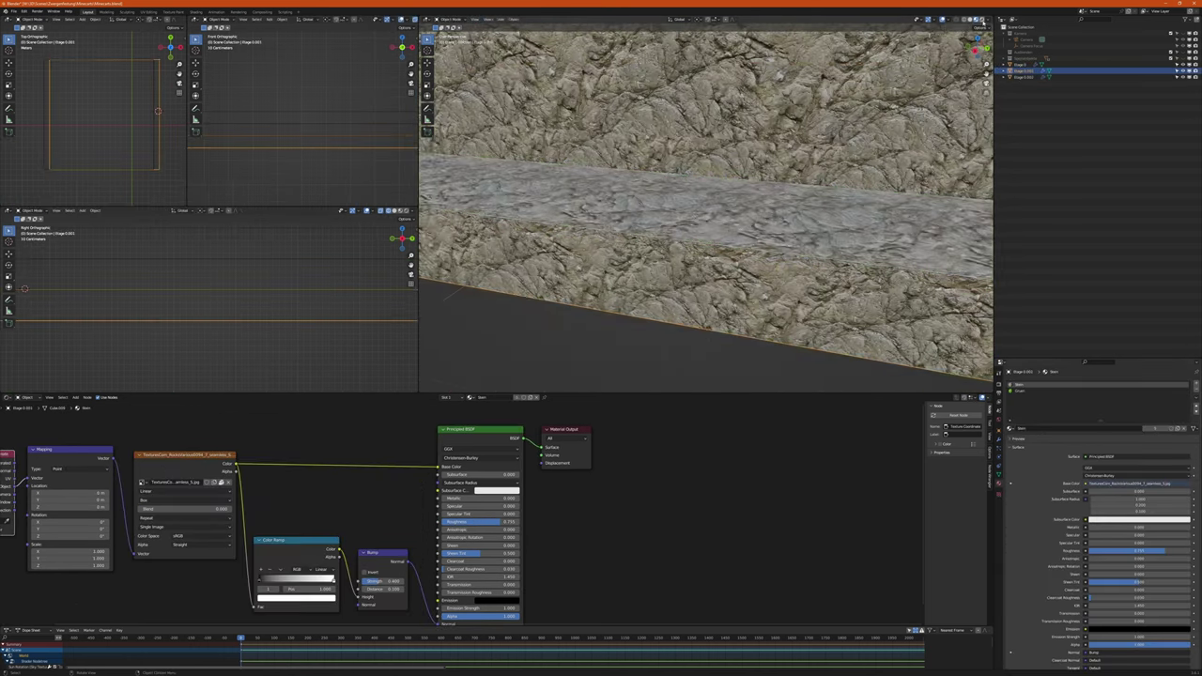
pyautogui.press('z')
# - Add an area light, rotate it toward the tunnel floor and colour it orange
pyautogui.hotkey('shift', 'a')
pyautogui.click(780, 310)
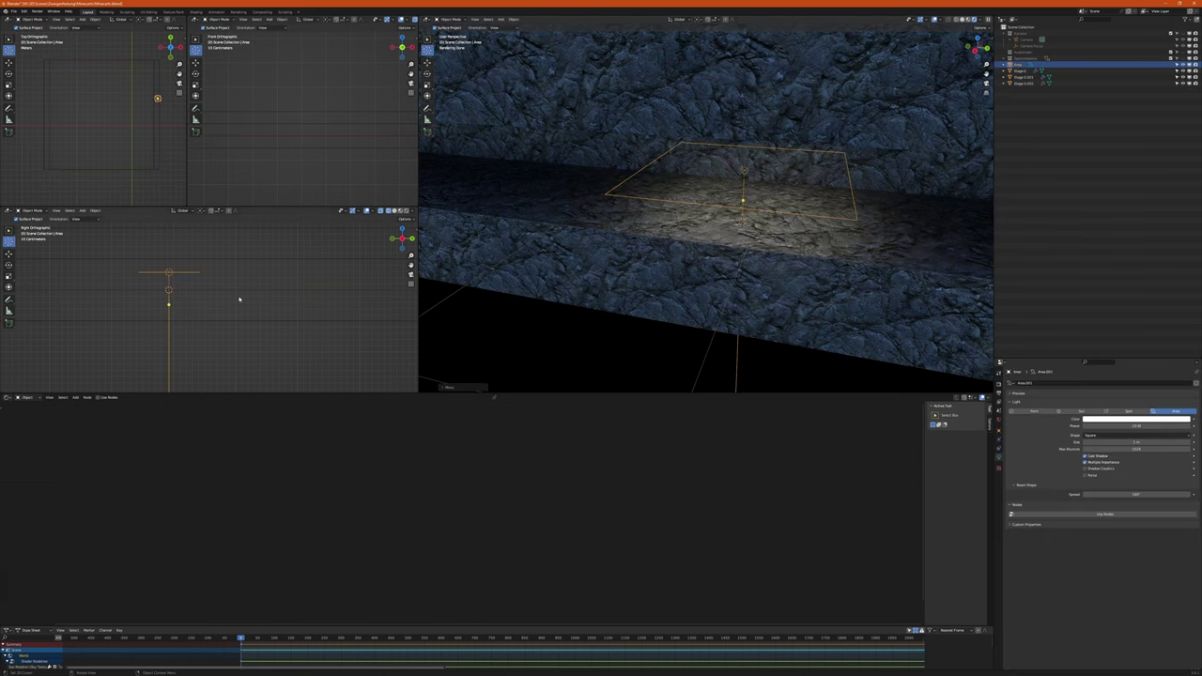
pyautogui.press('r')
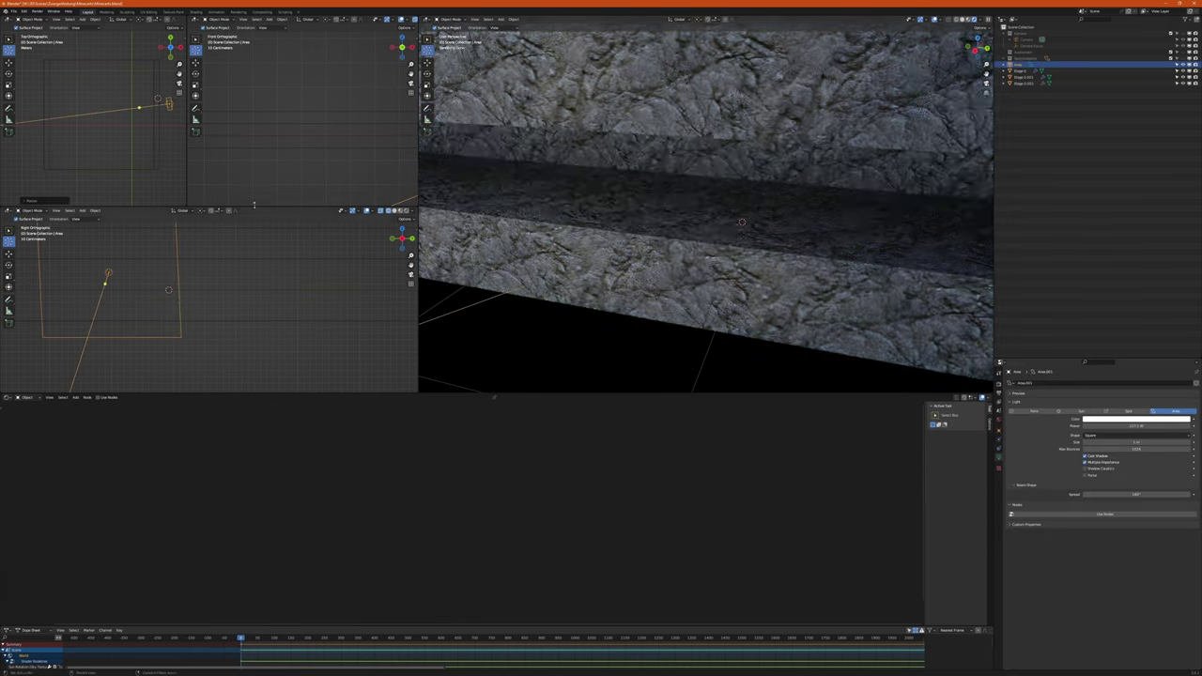
pyautogui.click(1137, 419)
pyautogui.click(1153, 371)
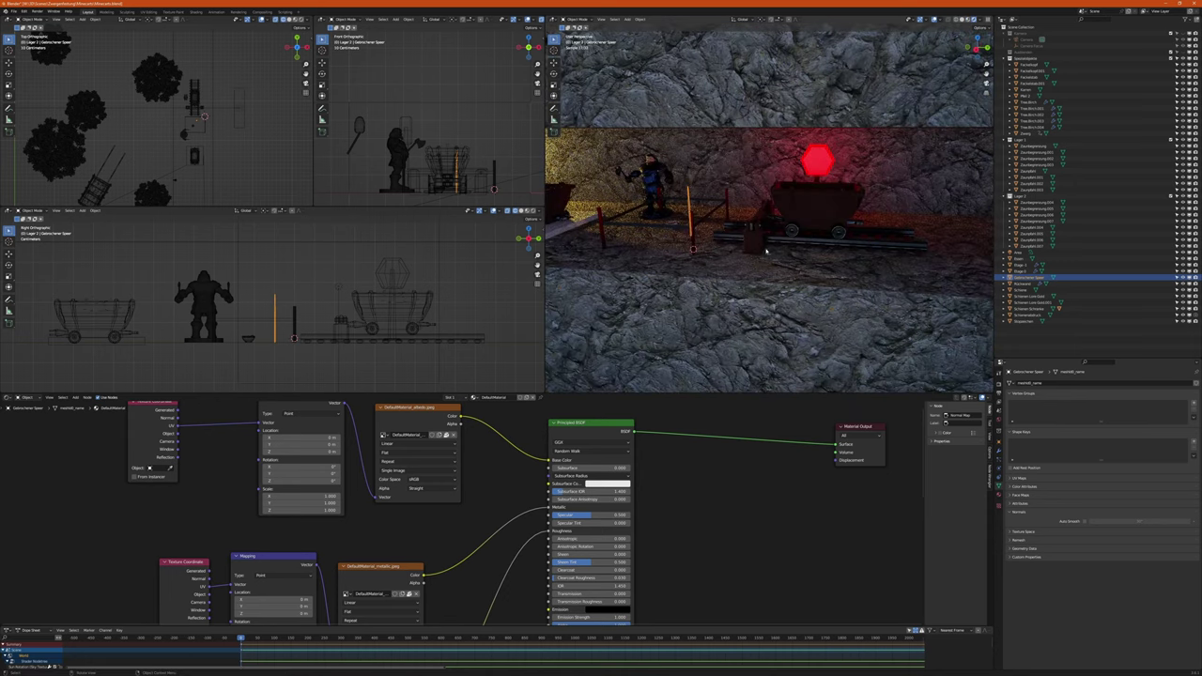
# - Duplicate the rail track in place, then select the back wall and the mine cart
pyautogui.click(900, 246)
pyautogui.hotkey('shift', 'd')
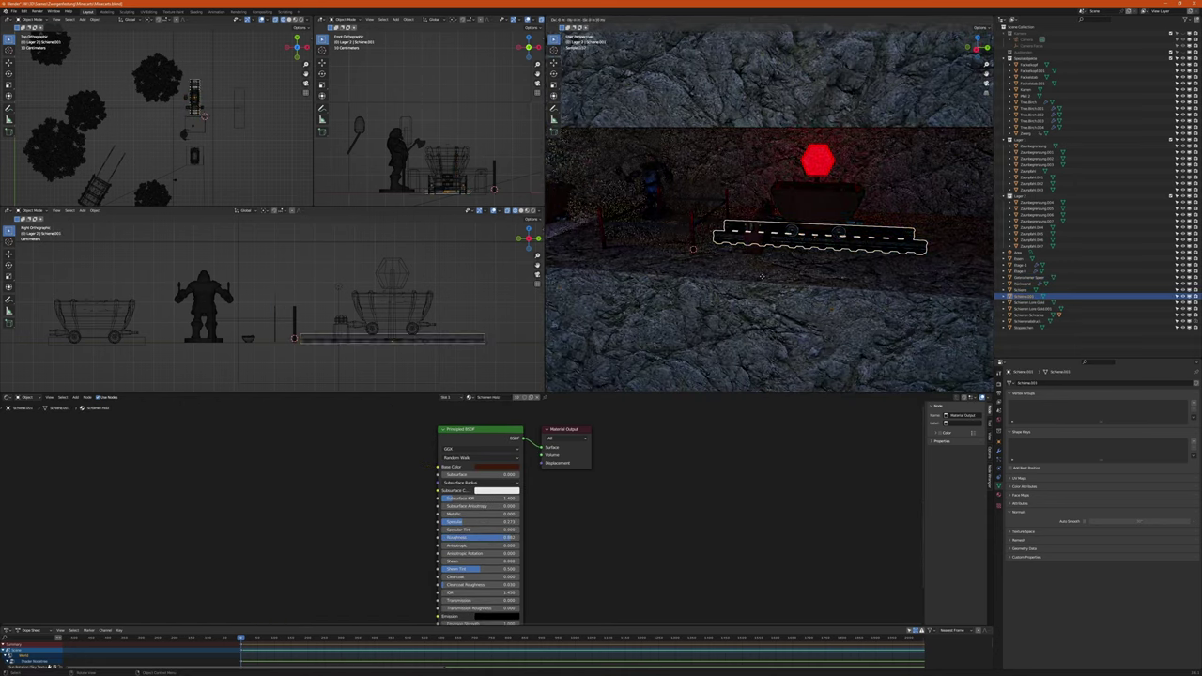
pyautogui.press('y')
pyautogui.rightClick(926, 252)
pyautogui.click(916, 191)
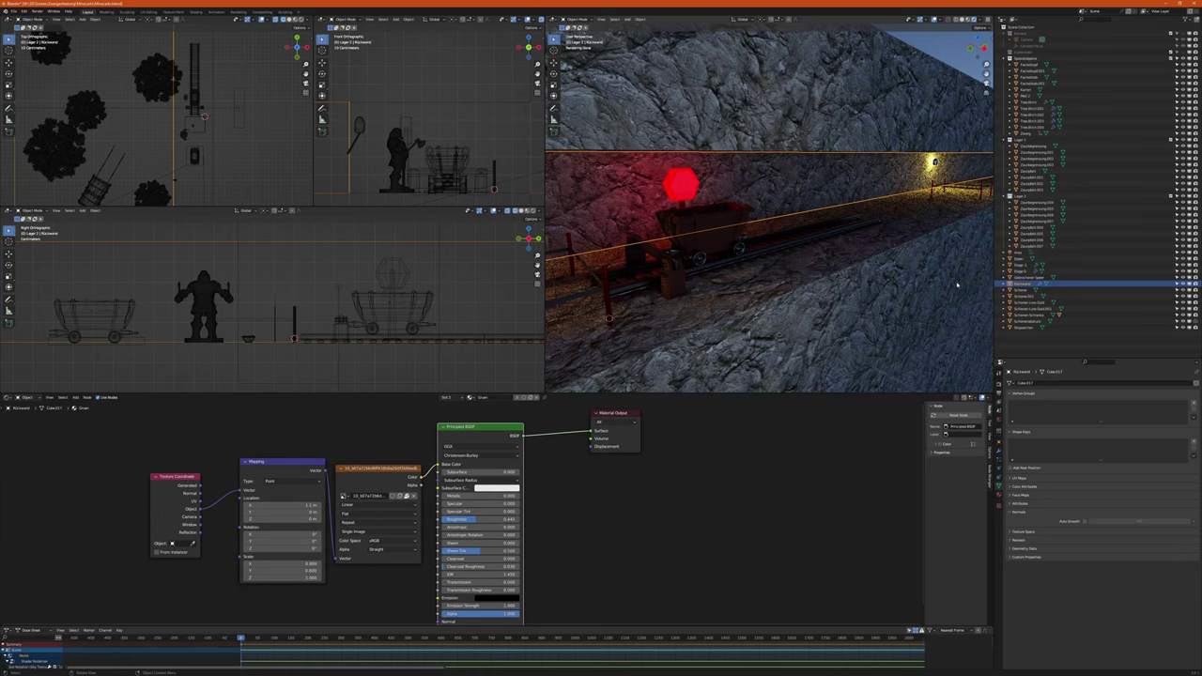
pyautogui.click(689, 242)
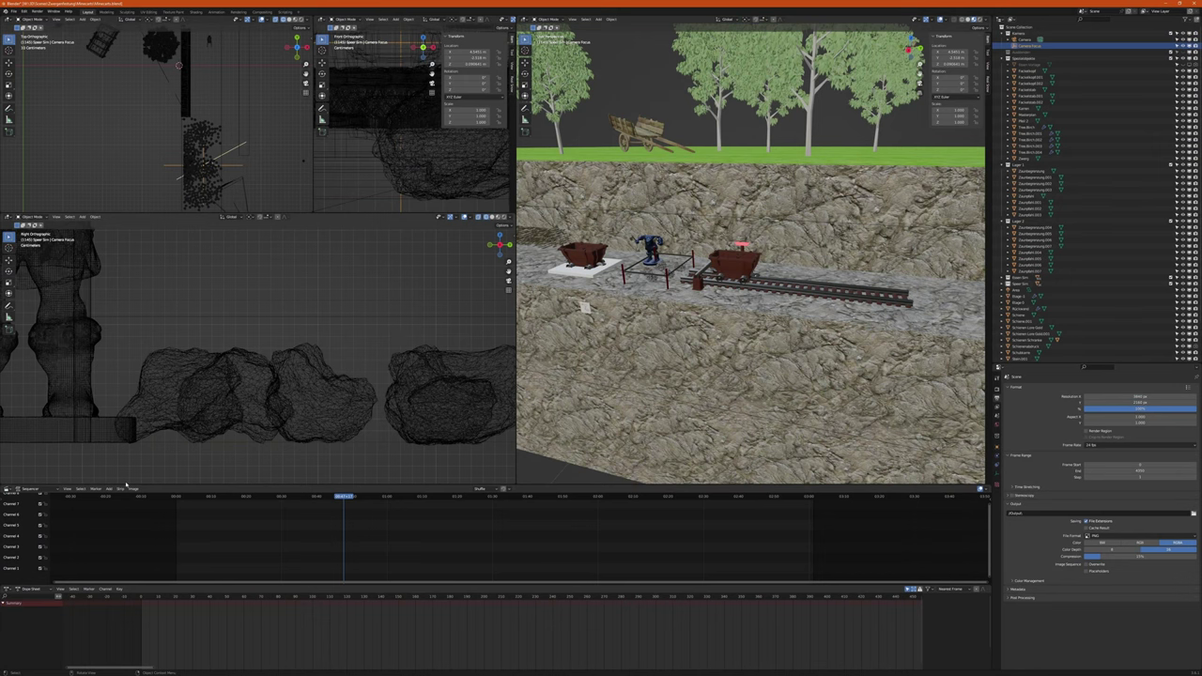
# - Add the audio file as a sound strip in channel 2 of the sequencer
pyautogui.click(108, 490)
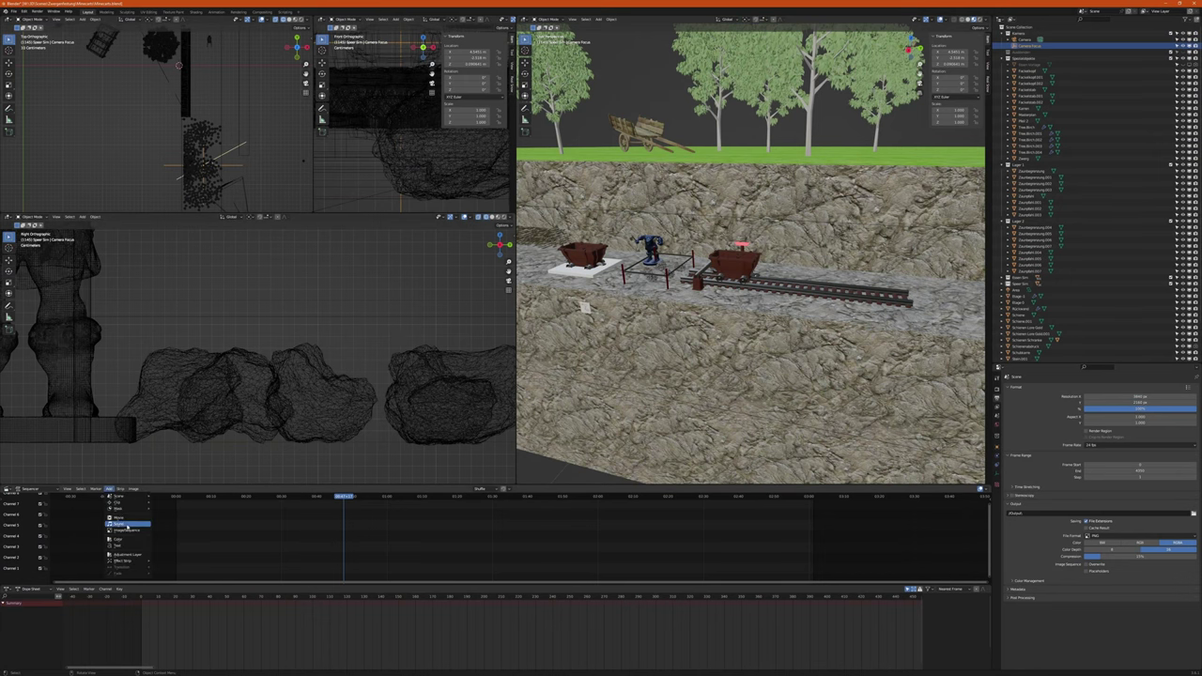
pyautogui.click(127, 524)
pyautogui.doubleClick(411, 175)
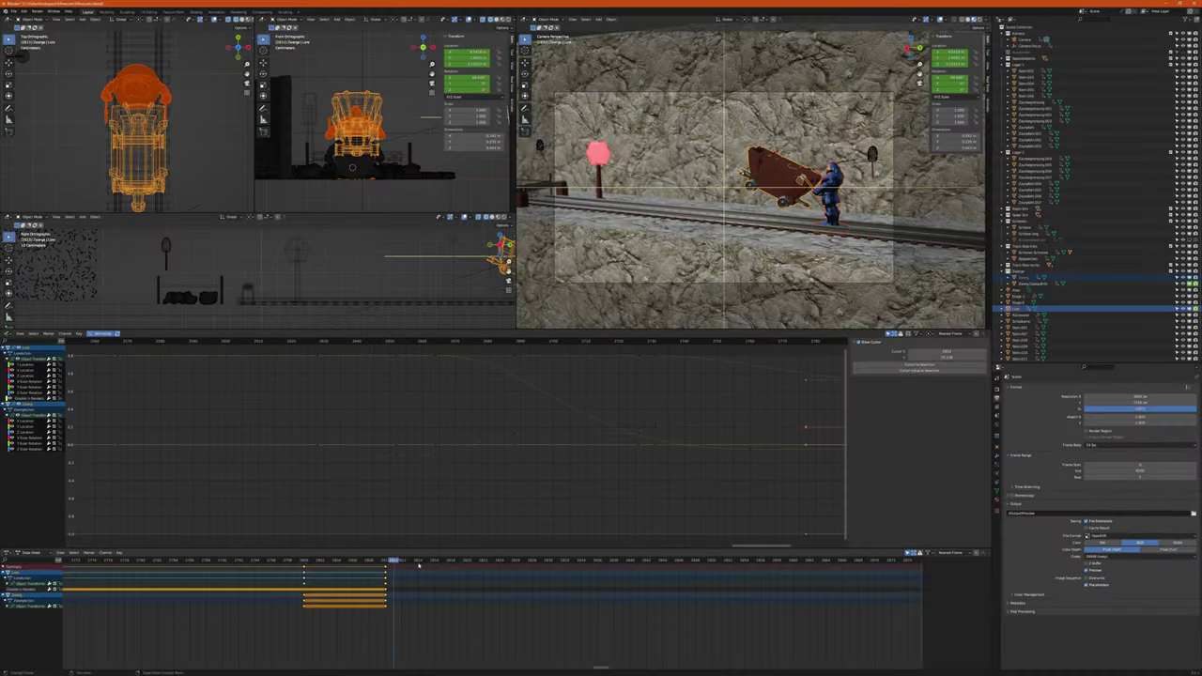
# - Keyframe the mine cart's tipping pose at a later frame
pyautogui.click(581, 561)
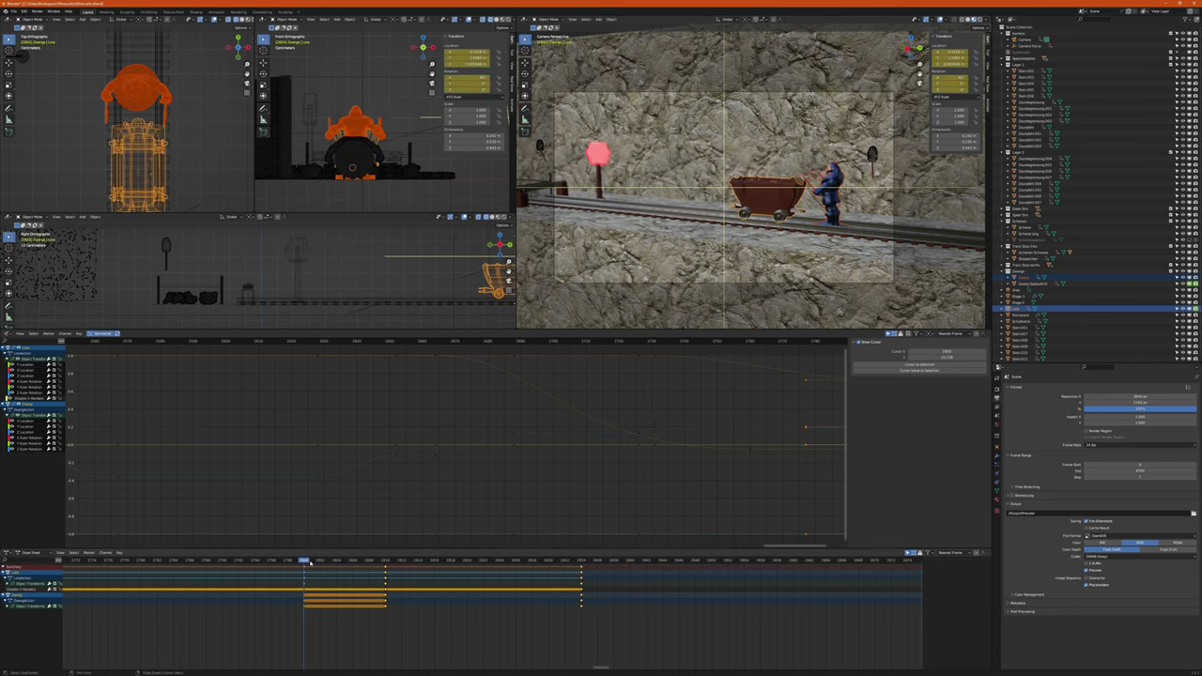
pyautogui.moveTo(581, 561)
pyautogui.mouseDown()
pyautogui.moveTo(646, 561)
pyautogui.moveTo(362, 561)
pyautogui.mouseUp()
pyautogui.press('i')
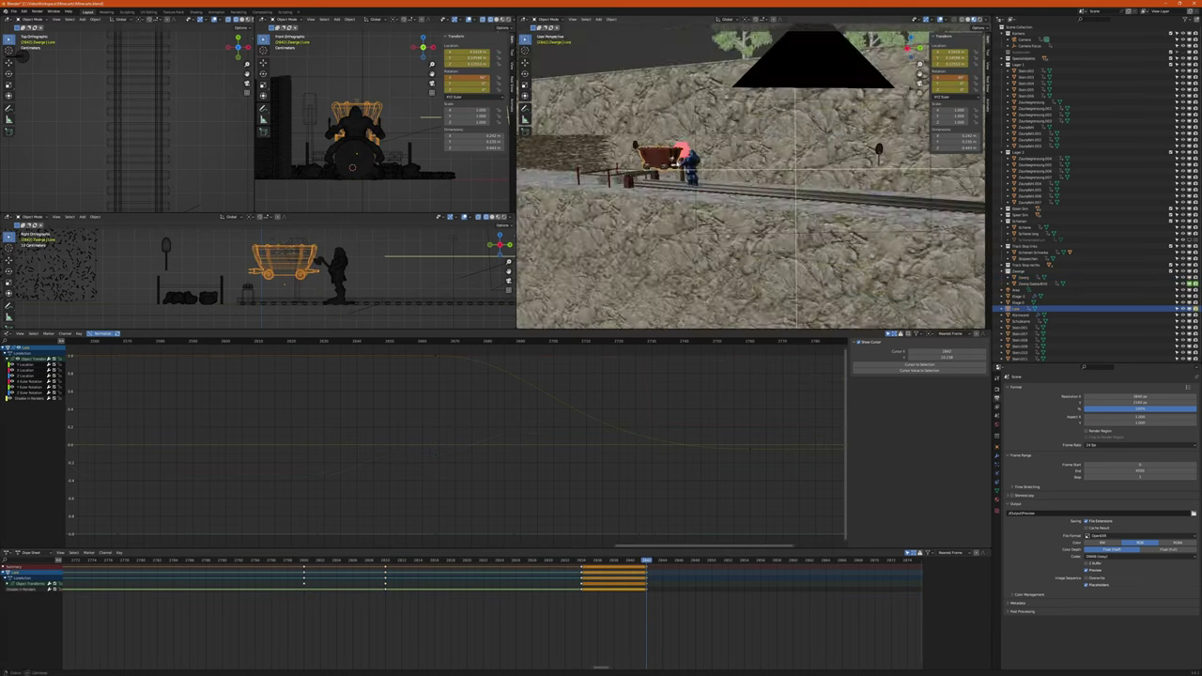
# - Review the cart's tipping motion in the Graph Editor and by scrubbing the timeline
pyautogui.moveTo(288, 561); pyautogui.dragTo(309, 562)
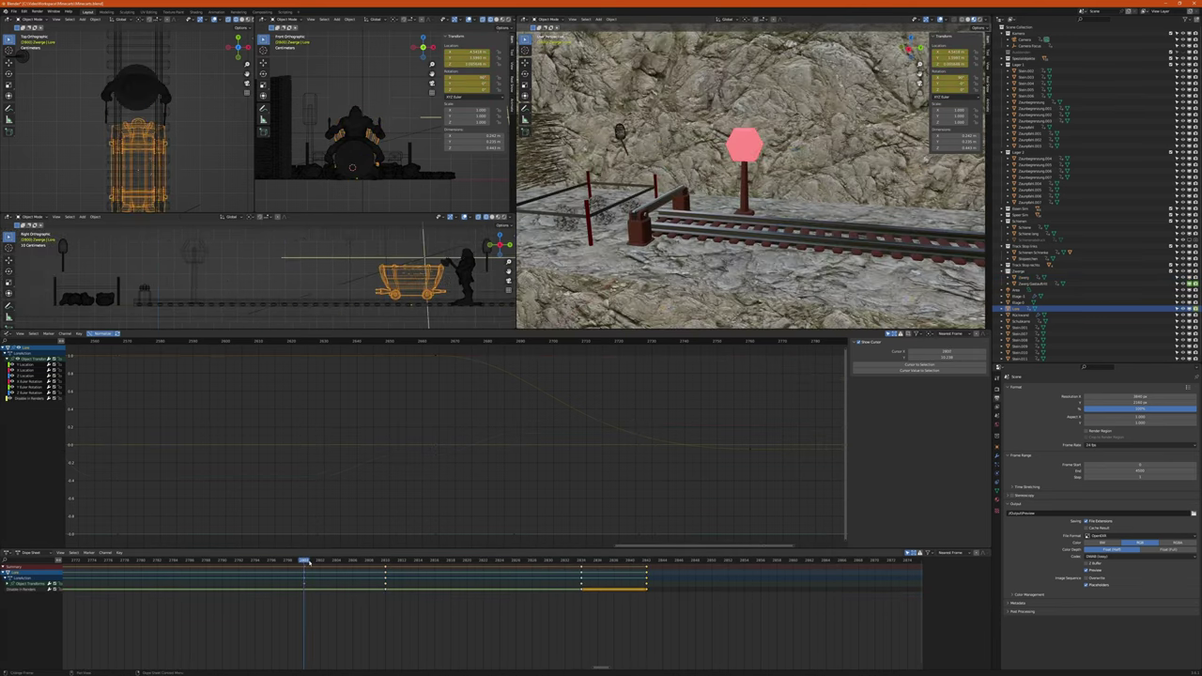
pyautogui.press('Up')
pyautogui.press('Up')
pyautogui.press('Up')
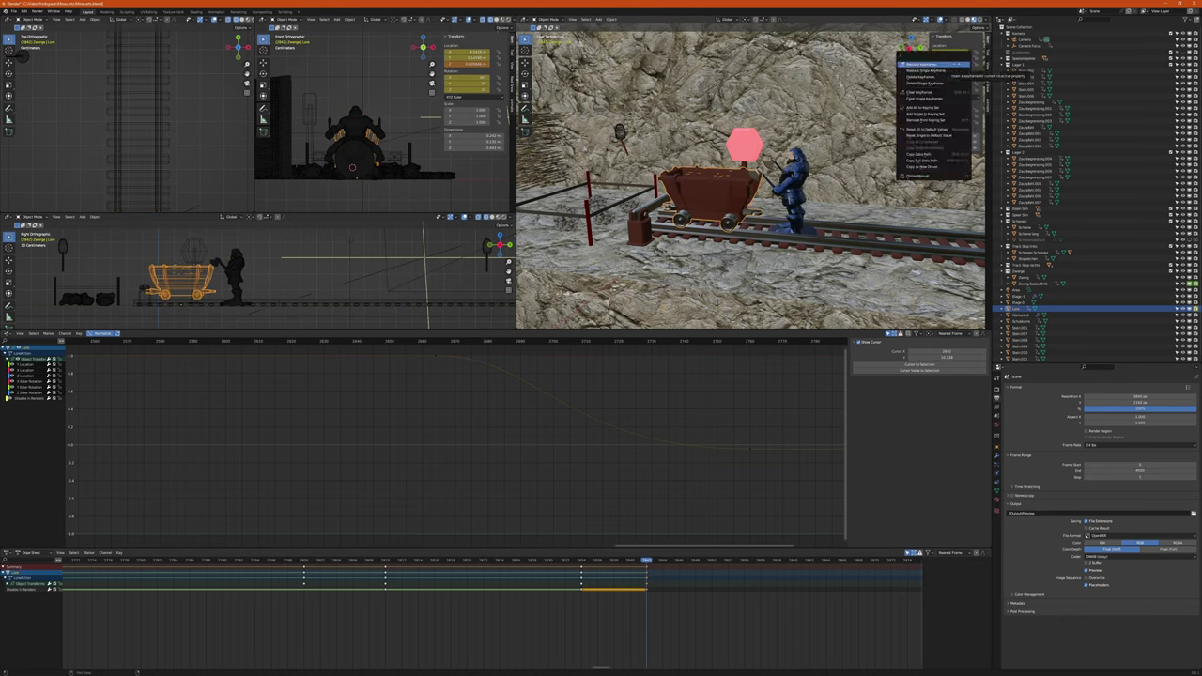
pyautogui.click(540, 561)
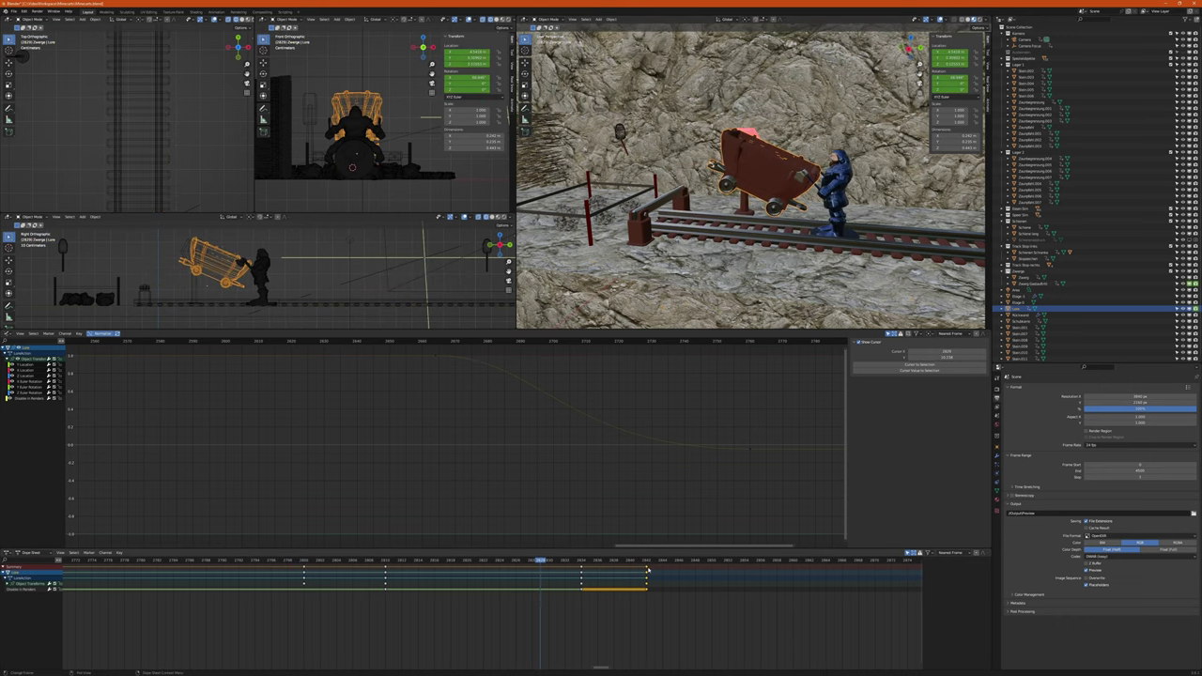
pyautogui.press('Home')
pyautogui.click(940, 402)
pyautogui.click(696, 561)
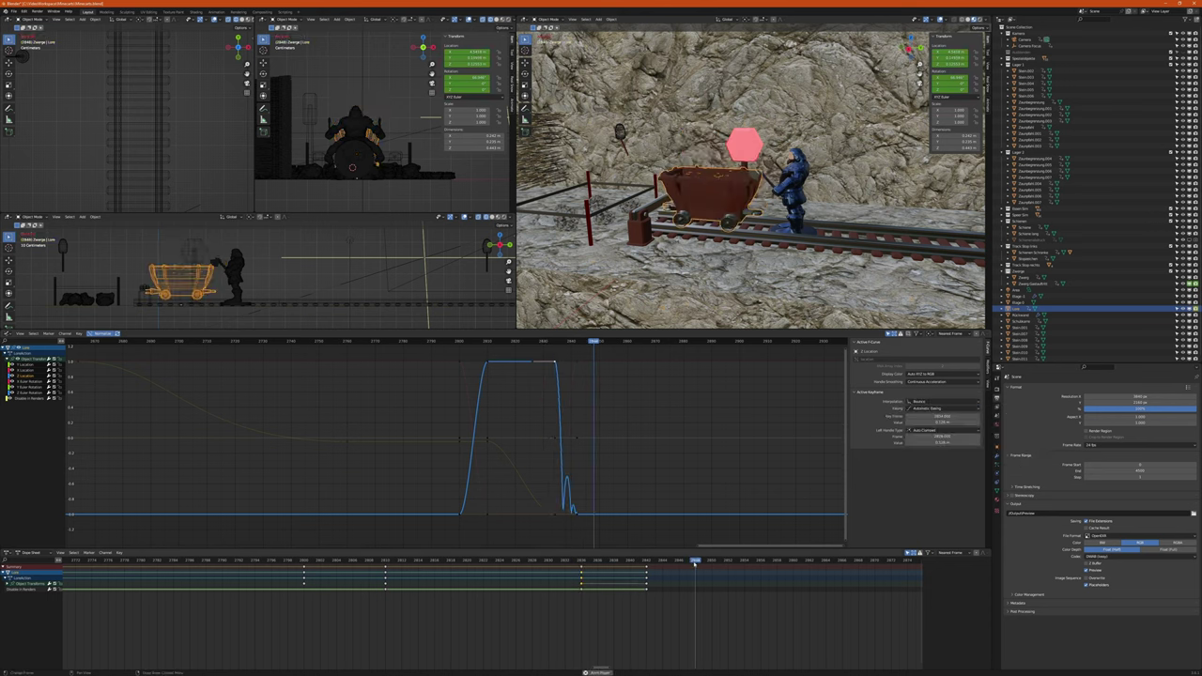
pyautogui.moveTo(695, 561); pyautogui.dragTo(589, 562)
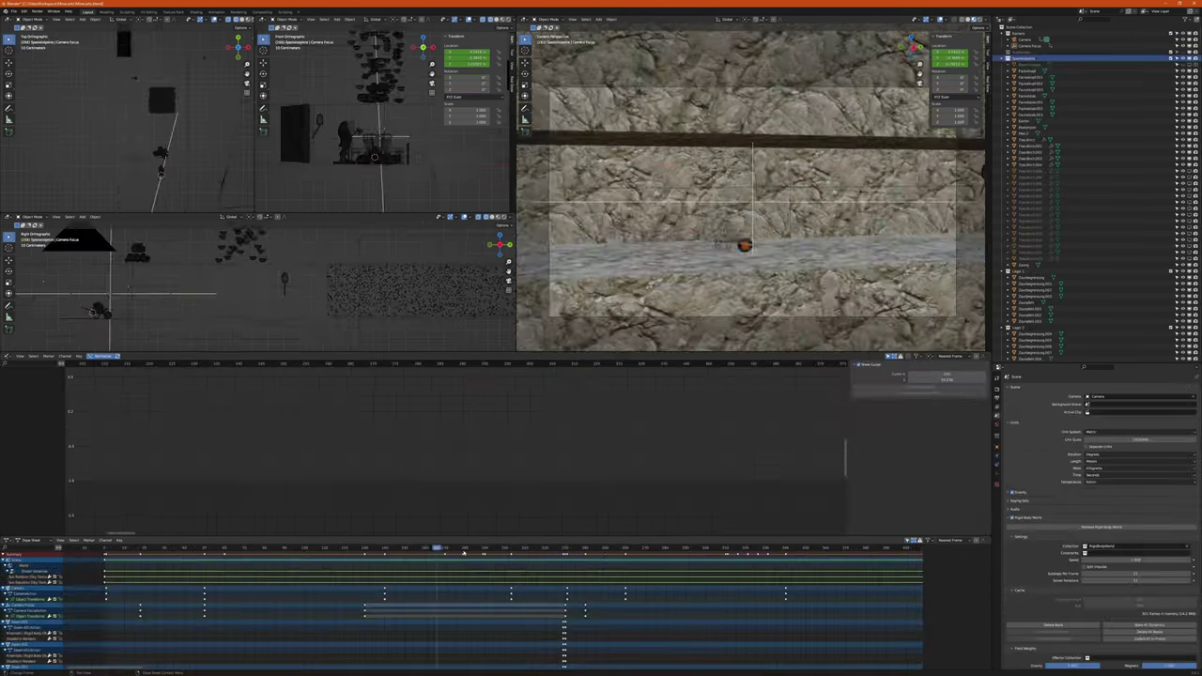
# - Move Camera Focus's keyed position at about frame 772, then scrub back to frame 655
pyautogui.click(582, 554)
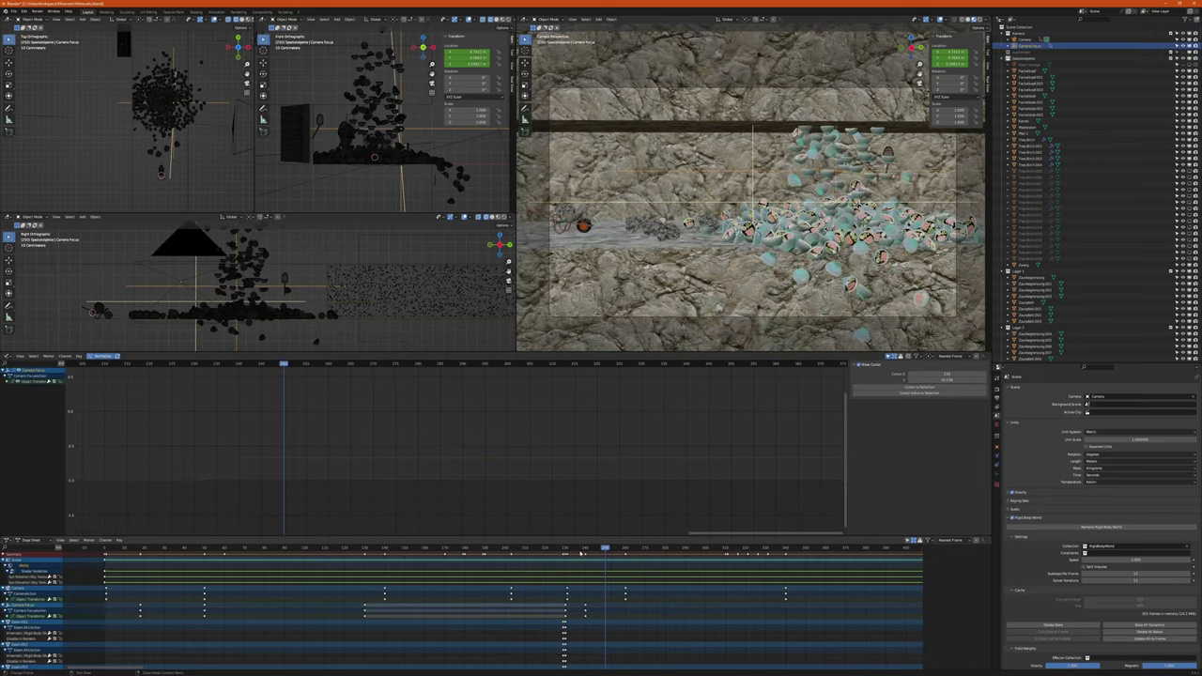
pyautogui.click(615, 612)
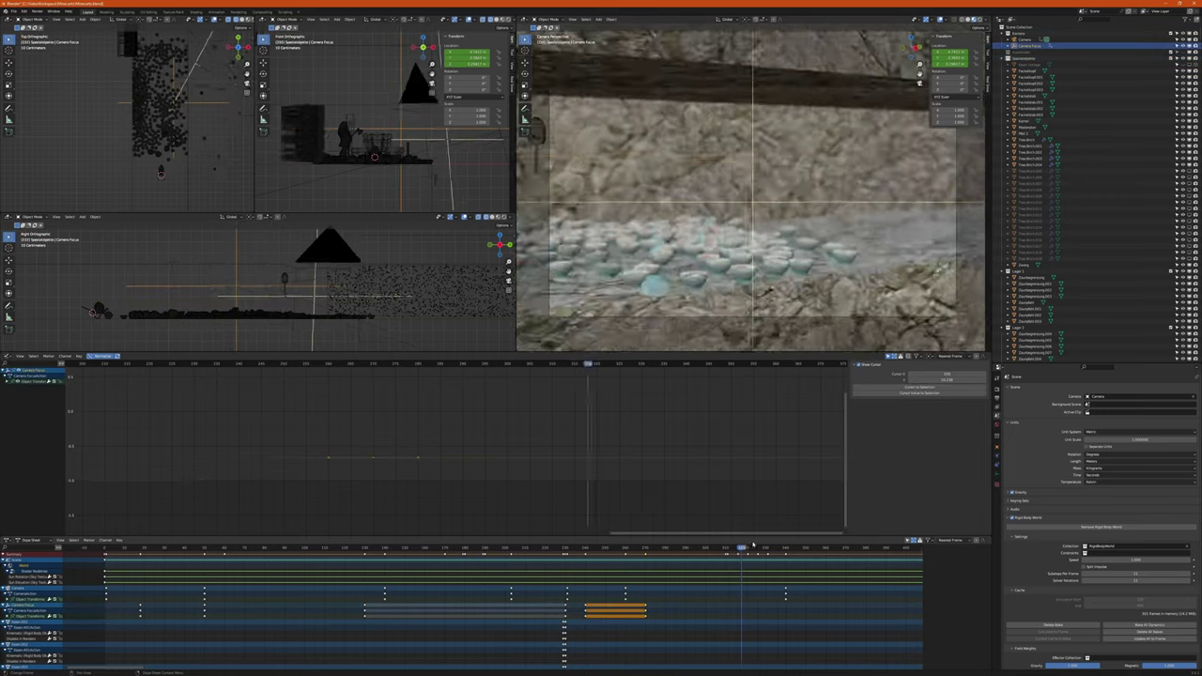
pyautogui.moveTo(752, 545); pyautogui.dragTo(725, 547)
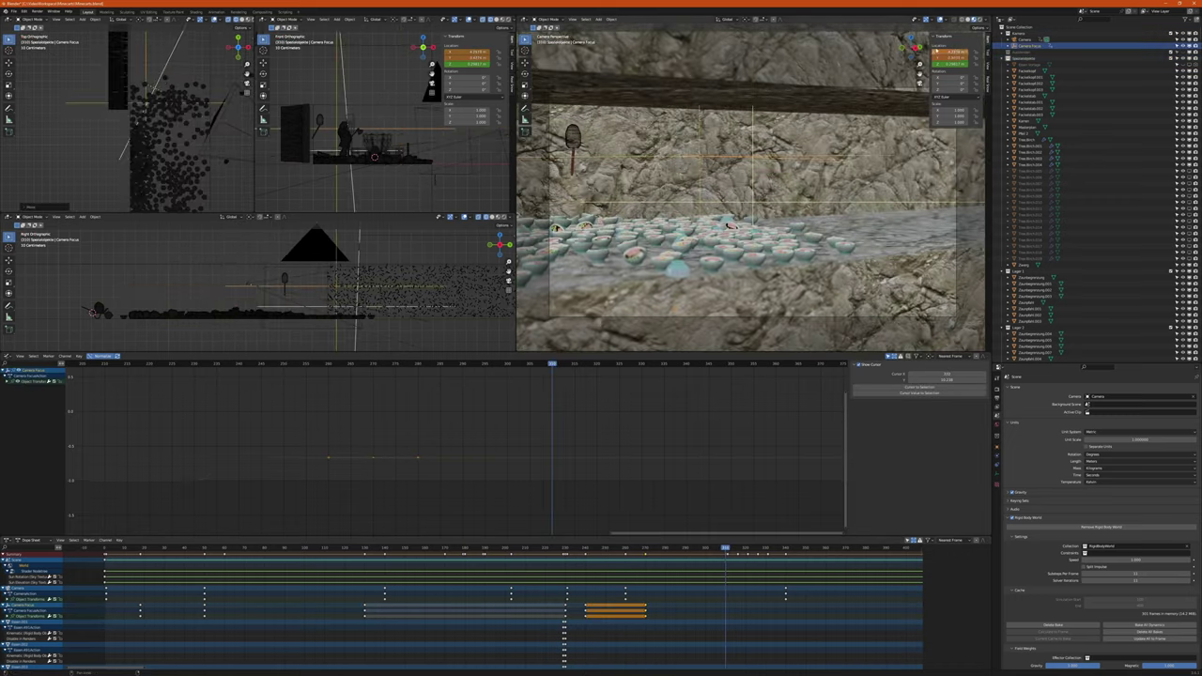
pyautogui.press('g')
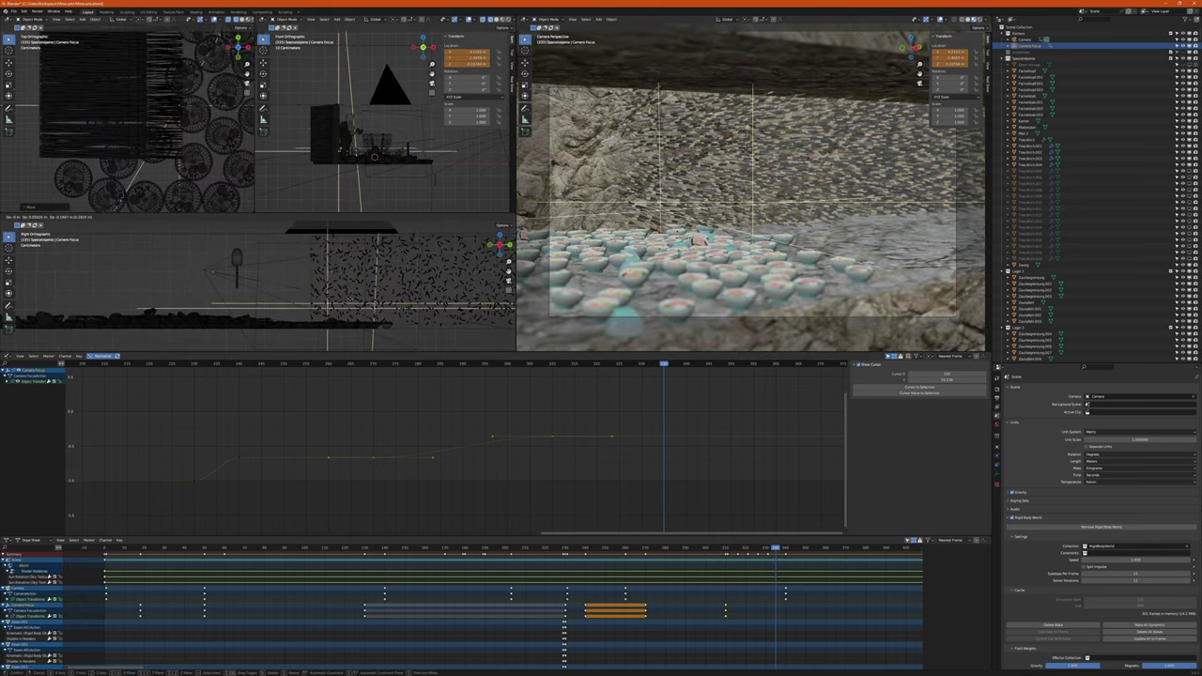
pyautogui.click(714, 233)
pyautogui.click(730, 547)
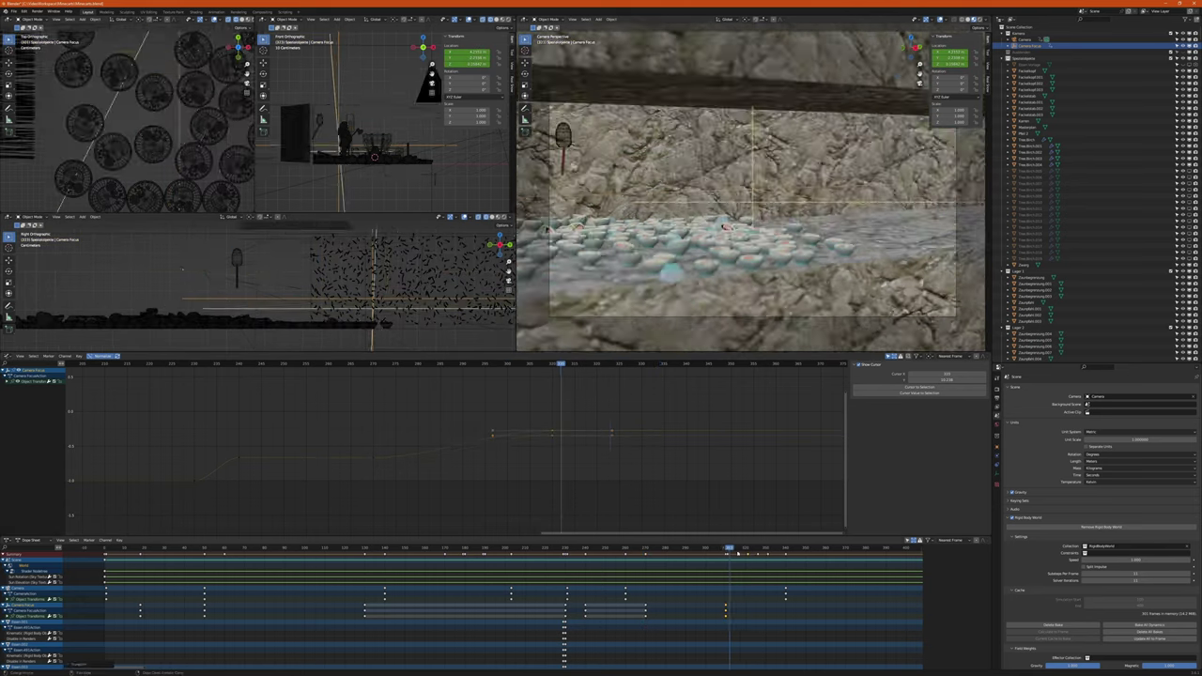
pyautogui.moveTo(737, 548); pyautogui.dragTo(616, 548)
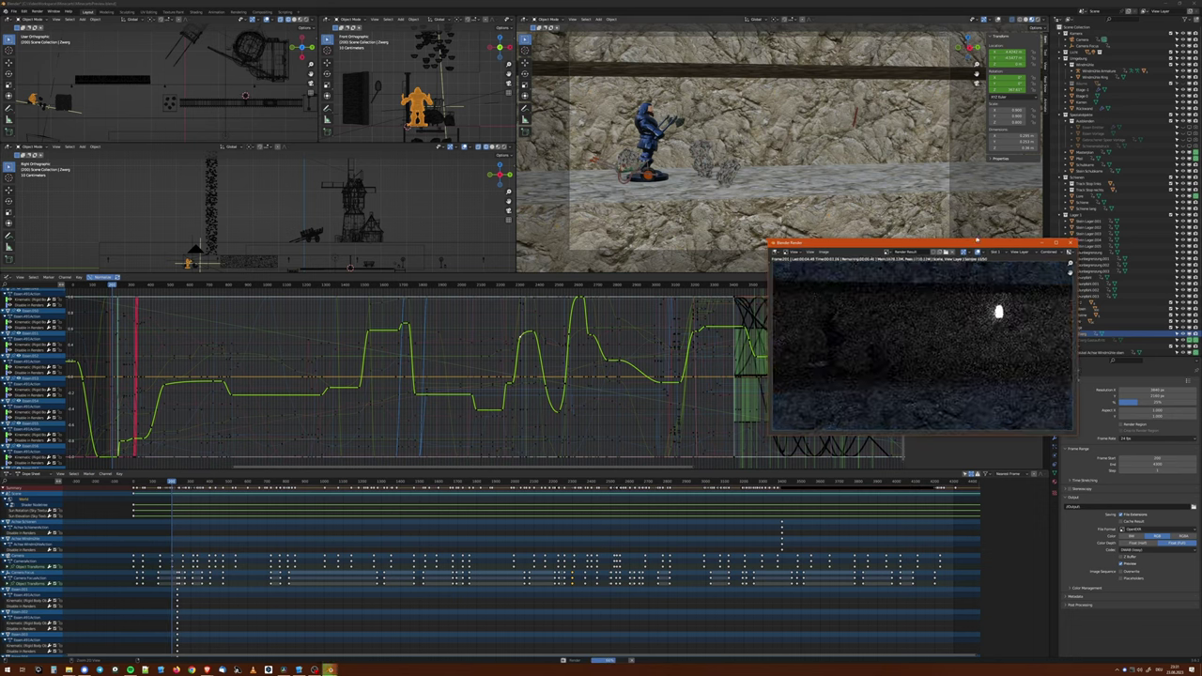
# - Move the Render Result window lower over the graph editor while rendering continues
pyautogui.moveTo(962, 246)
pyautogui.mouseDown()
pyautogui.moveTo(1014, 235)
pyautogui.moveTo(1020, 321)
pyautogui.mouseUp()
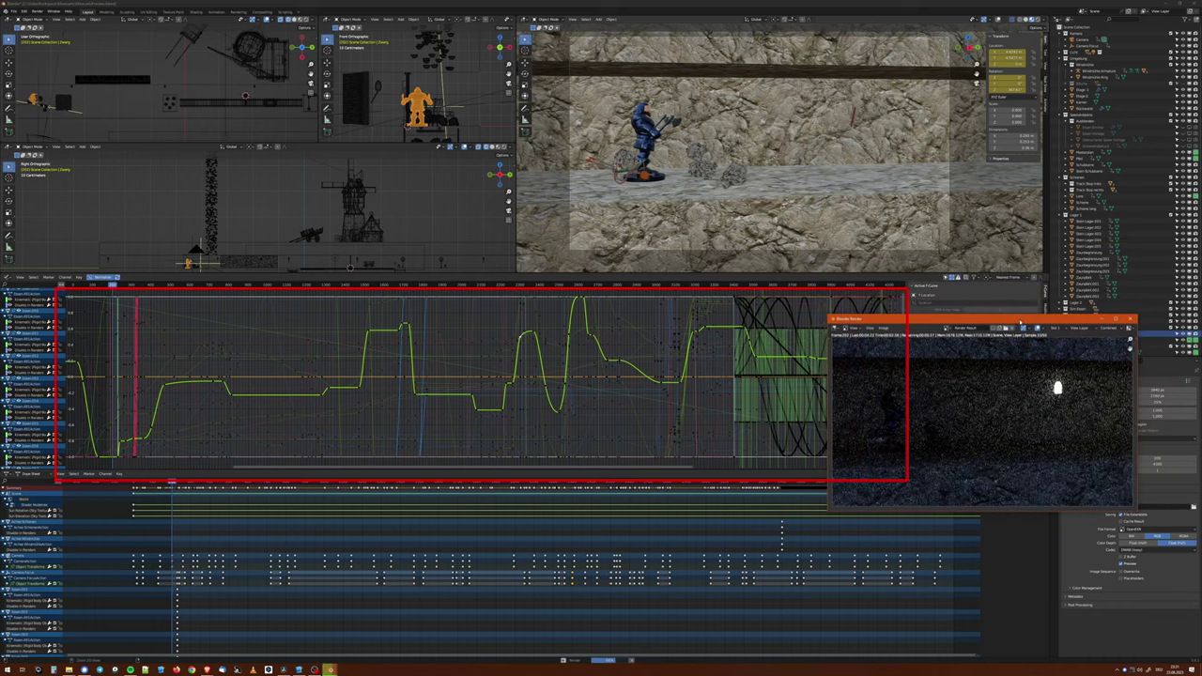
pyautogui.moveTo(1020, 324); pyautogui.dragTo(984, 360)
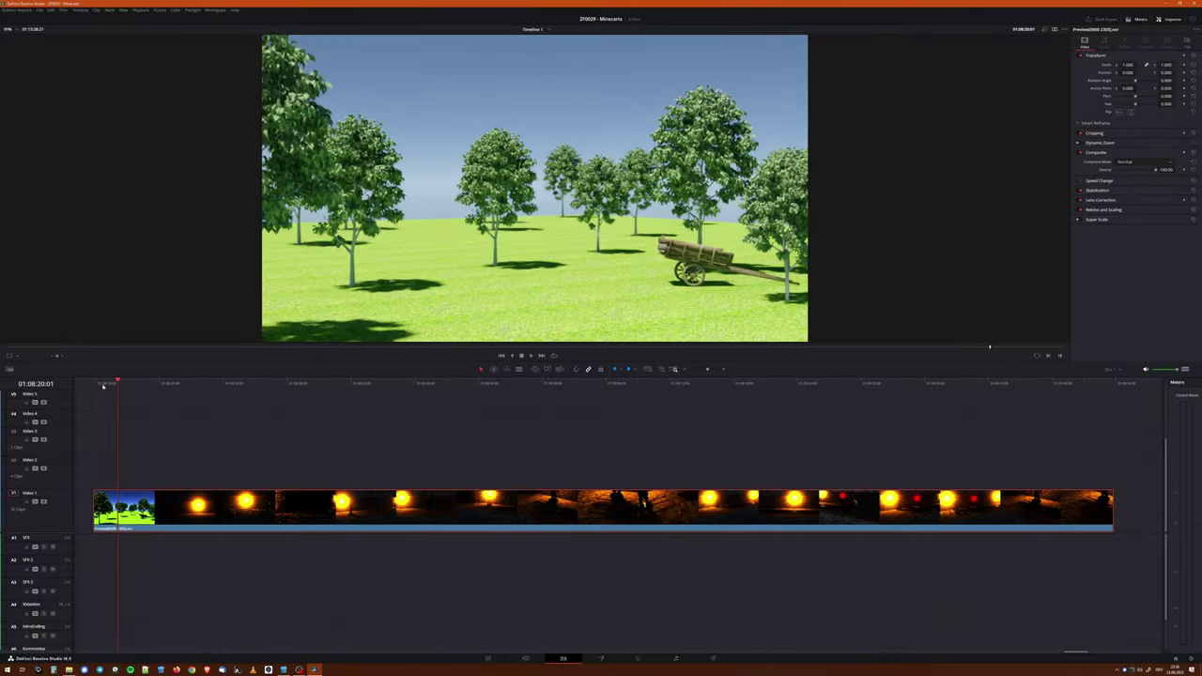
# - Play the minecart preview render from its start and scrub through nearby frames to check it
pyautogui.click(103, 385)
pyautogui.press('space')
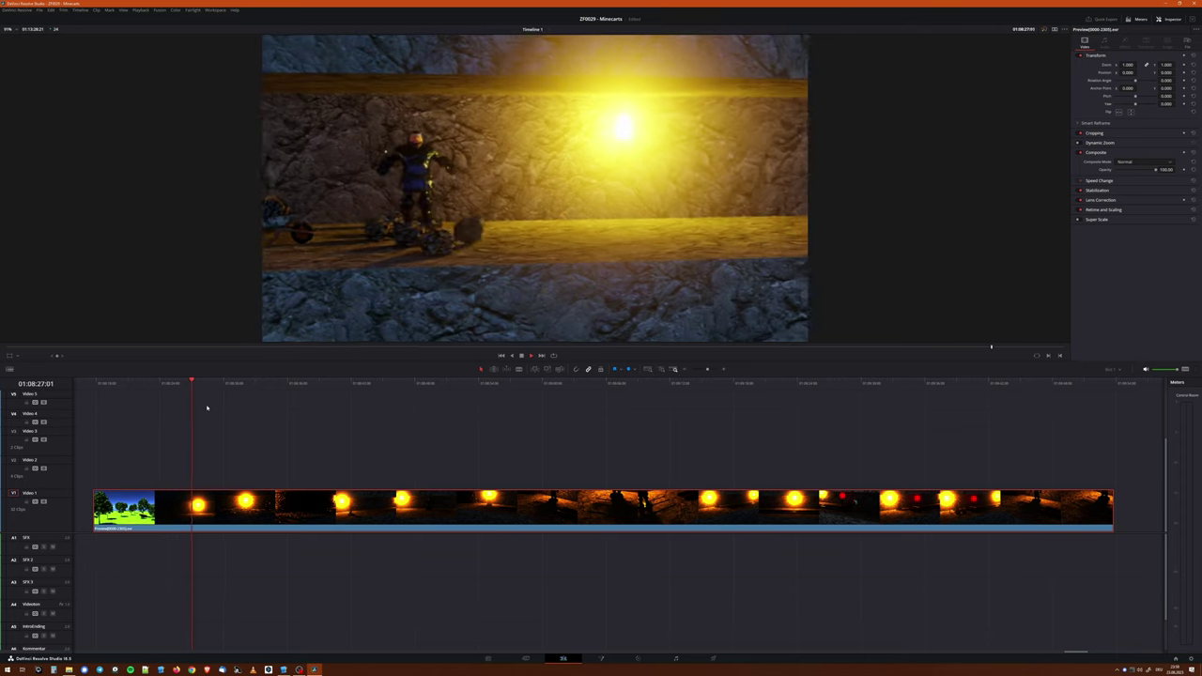
pyautogui.moveTo(203, 383); pyautogui.dragTo(746, 384)
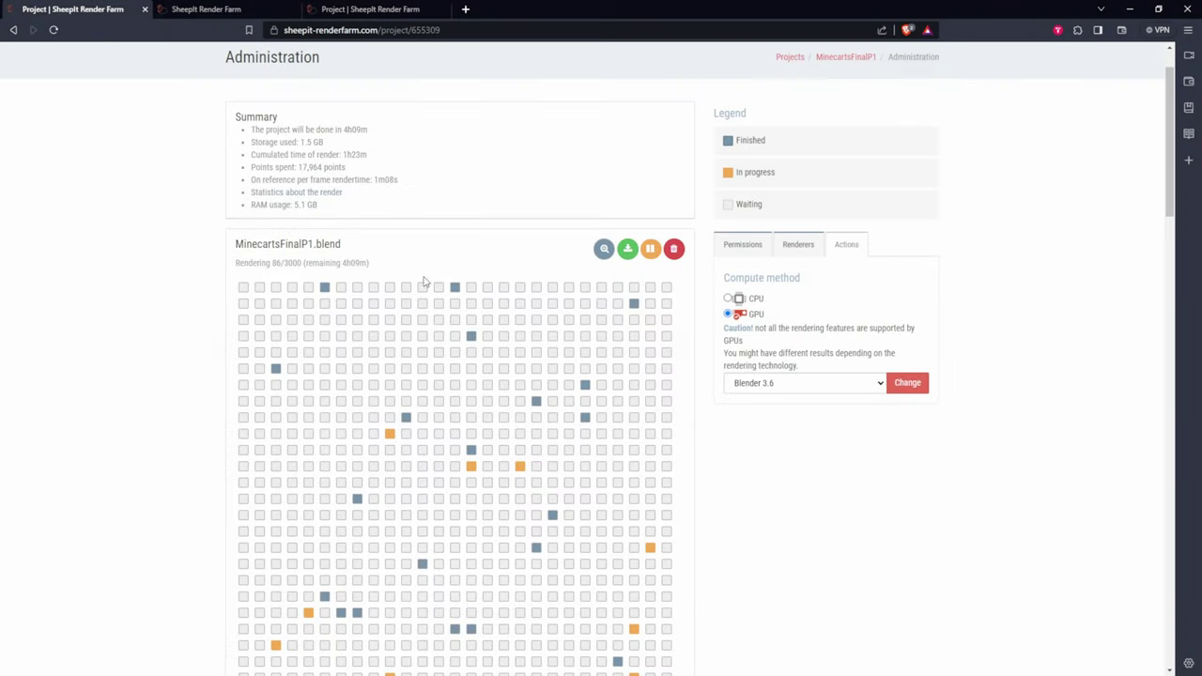
# - Preview the finished MinecartsFinalP1 frames in the frame grid, then go to the project's Charts page
pyautogui.moveTo(458, 293)
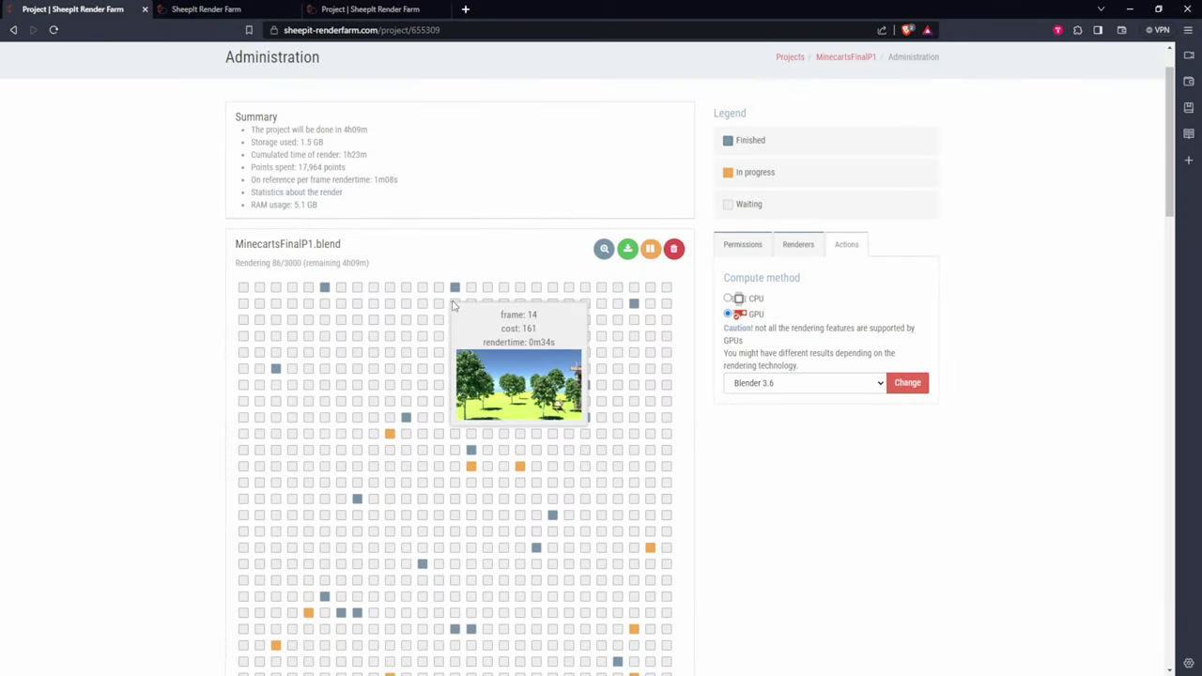
pyautogui.moveTo(406, 421)
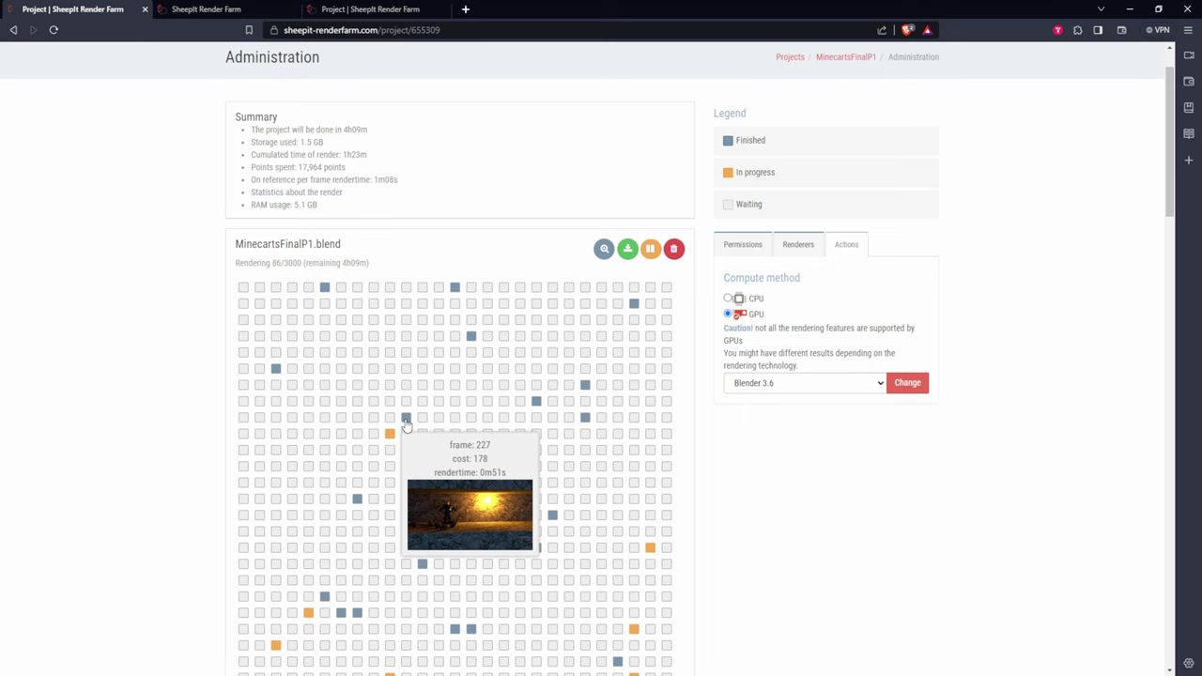
pyautogui.scroll(-5, 1148, 246)
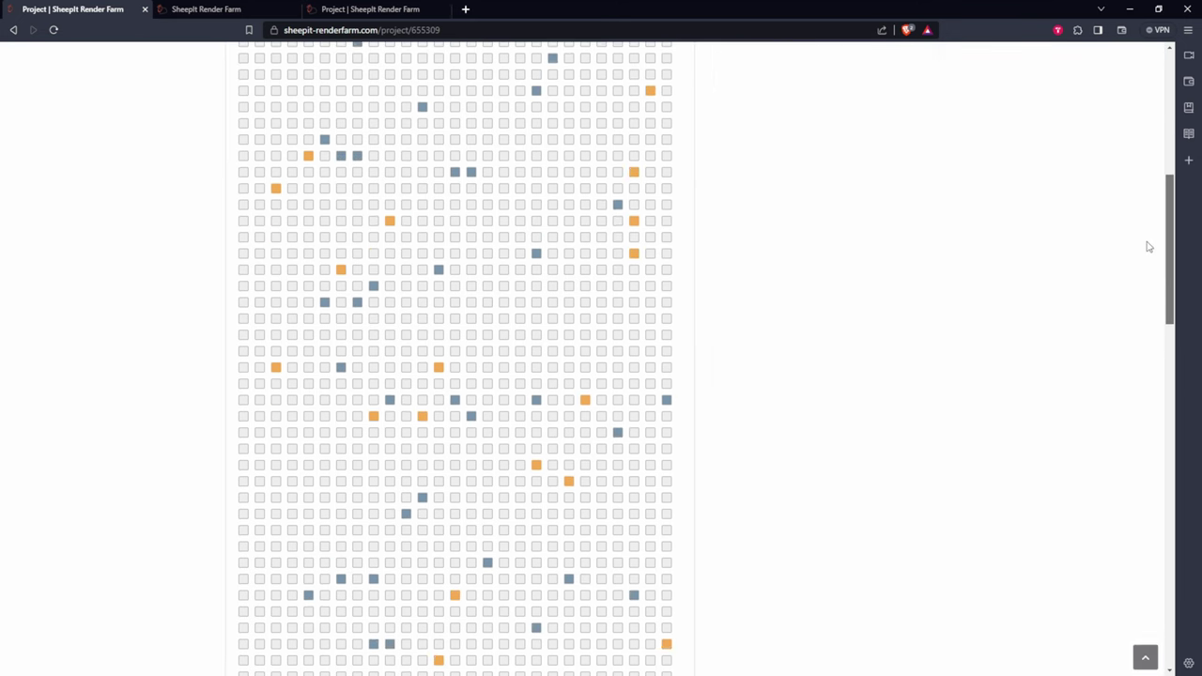
pyautogui.scroll(-5, 1130, 320)
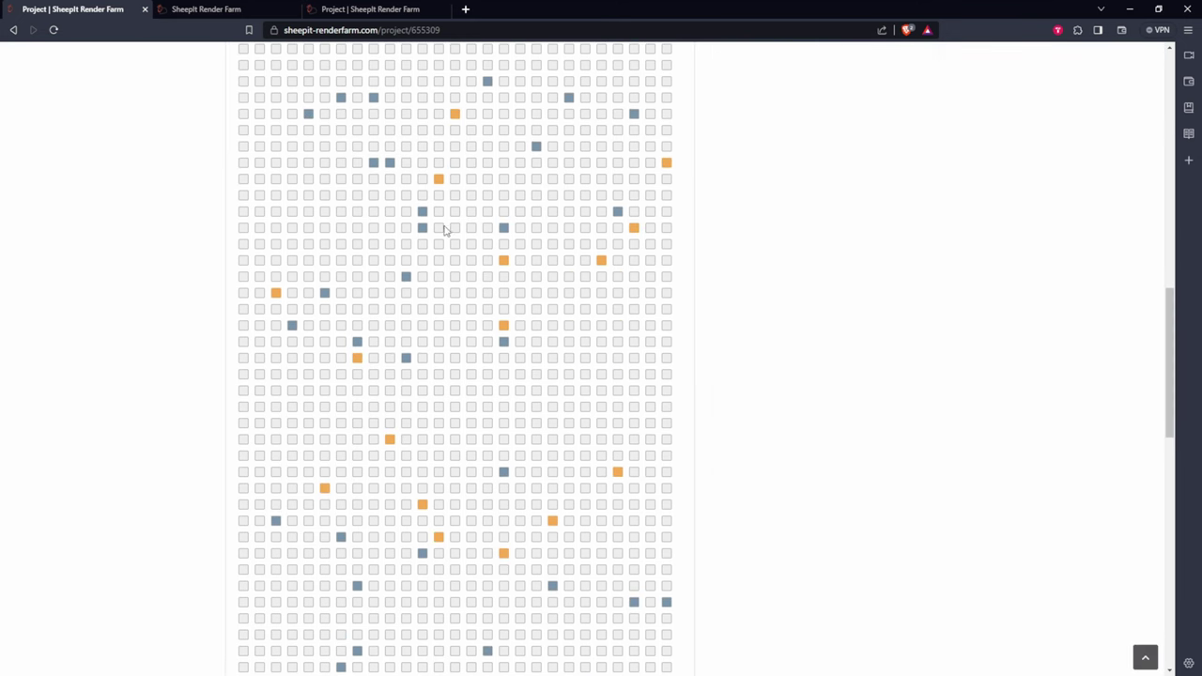
pyautogui.moveTo(422, 218)
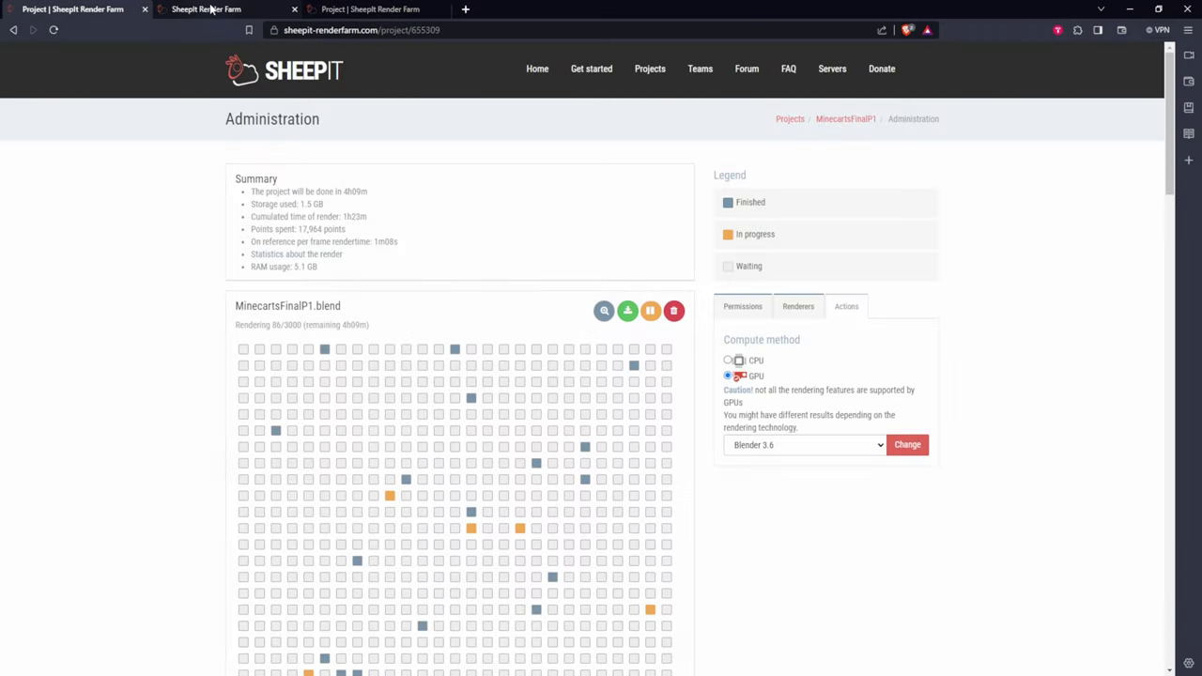
pyautogui.click(212, 8)
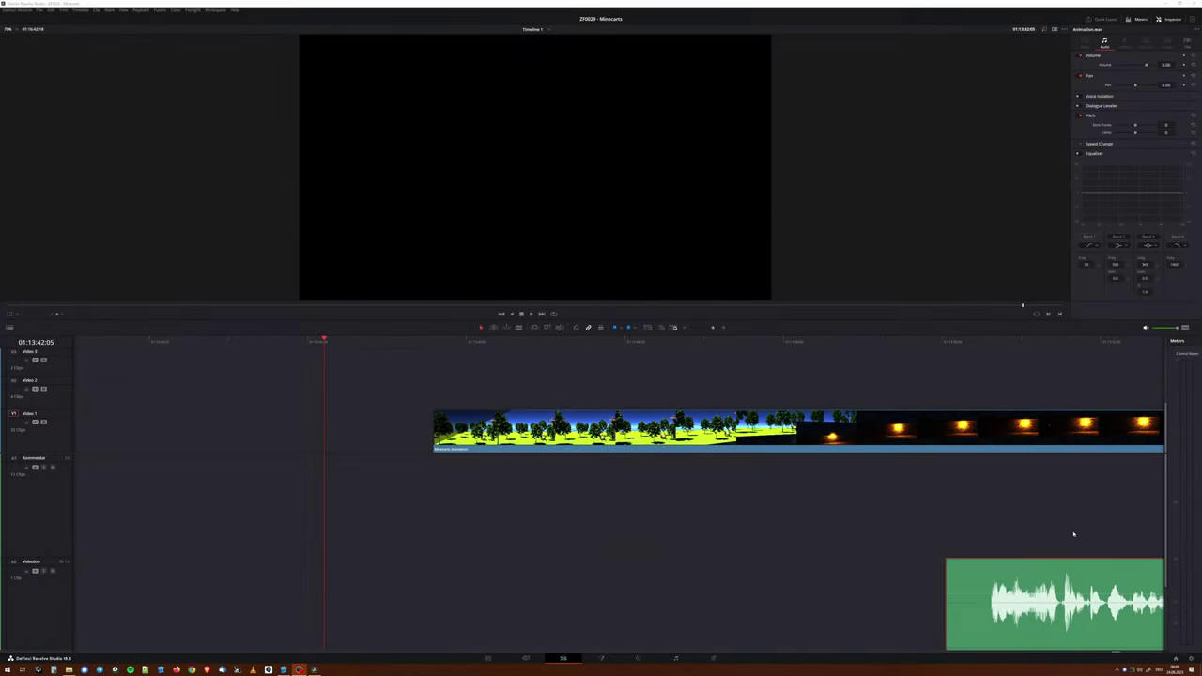
# - Move the commentary audio from A2 onto the Kommentar track and shift it later by +02:17
pyautogui.moveTo(1024, 627); pyautogui.dragTo(515, 496)
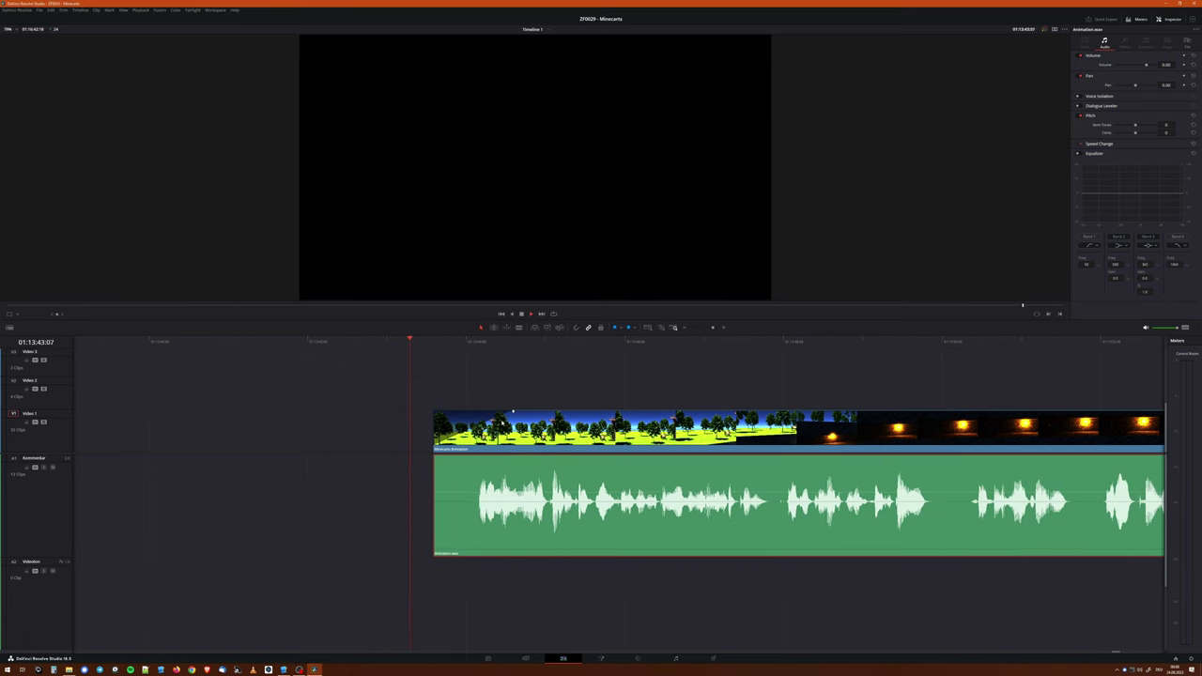
pyautogui.press('space')
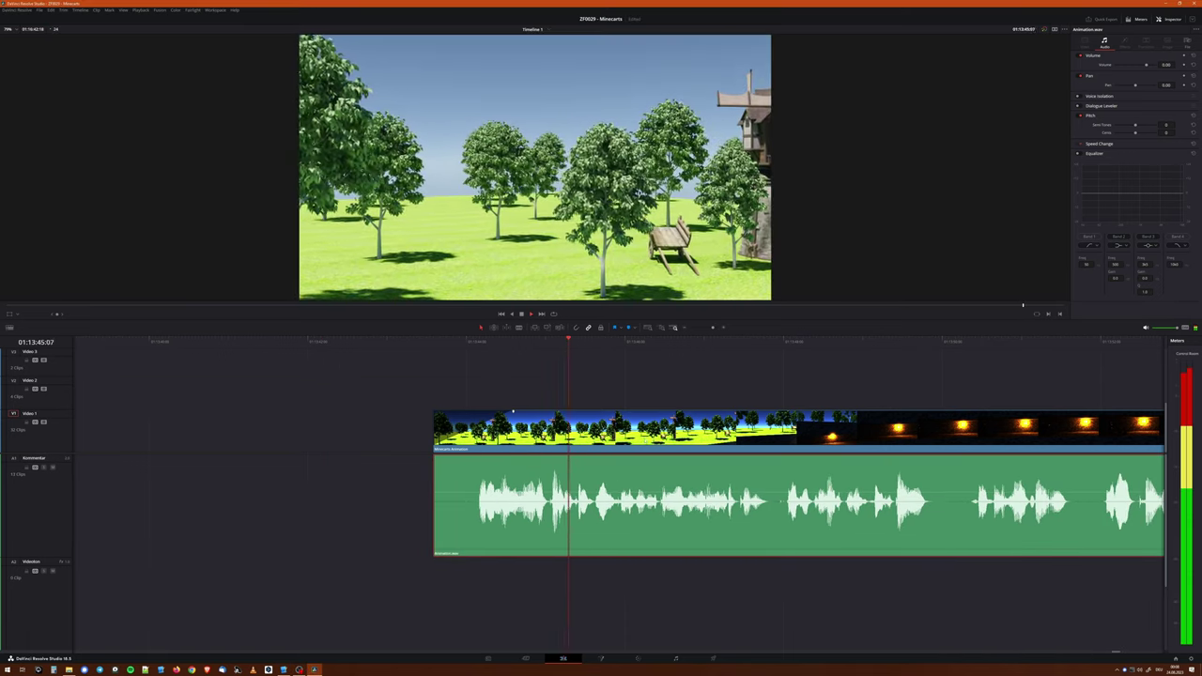
pyautogui.moveTo(507, 529); pyautogui.dragTo(802, 529)
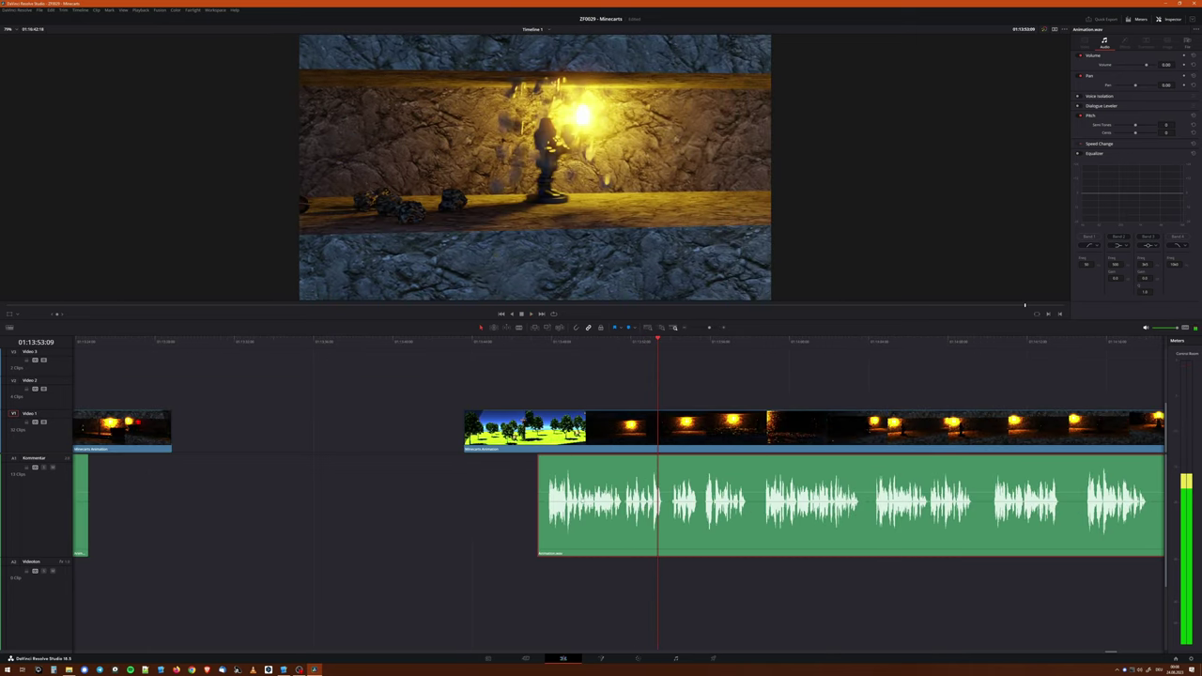
pyautogui.moveTo(653, 348); pyautogui.dragTo(667, 347)
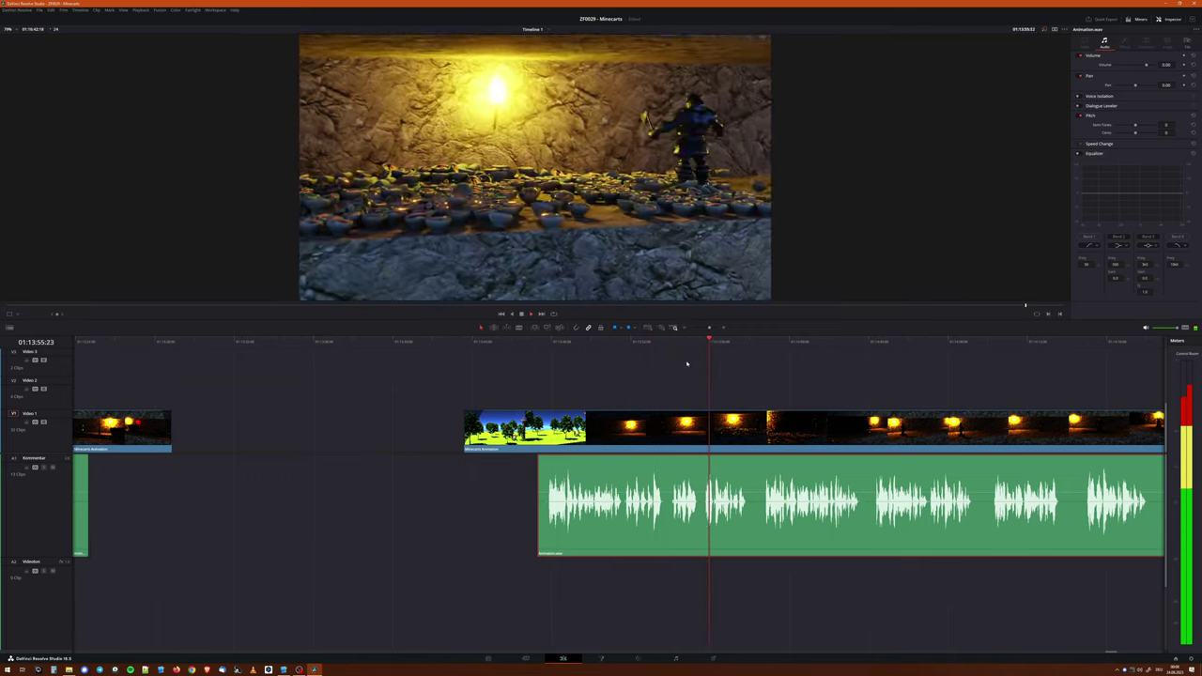
# - Blade the Kommentar clip at the playhead, push the later part right, and replay the edit
pyautogui.press('space')
pyautogui.press('b')
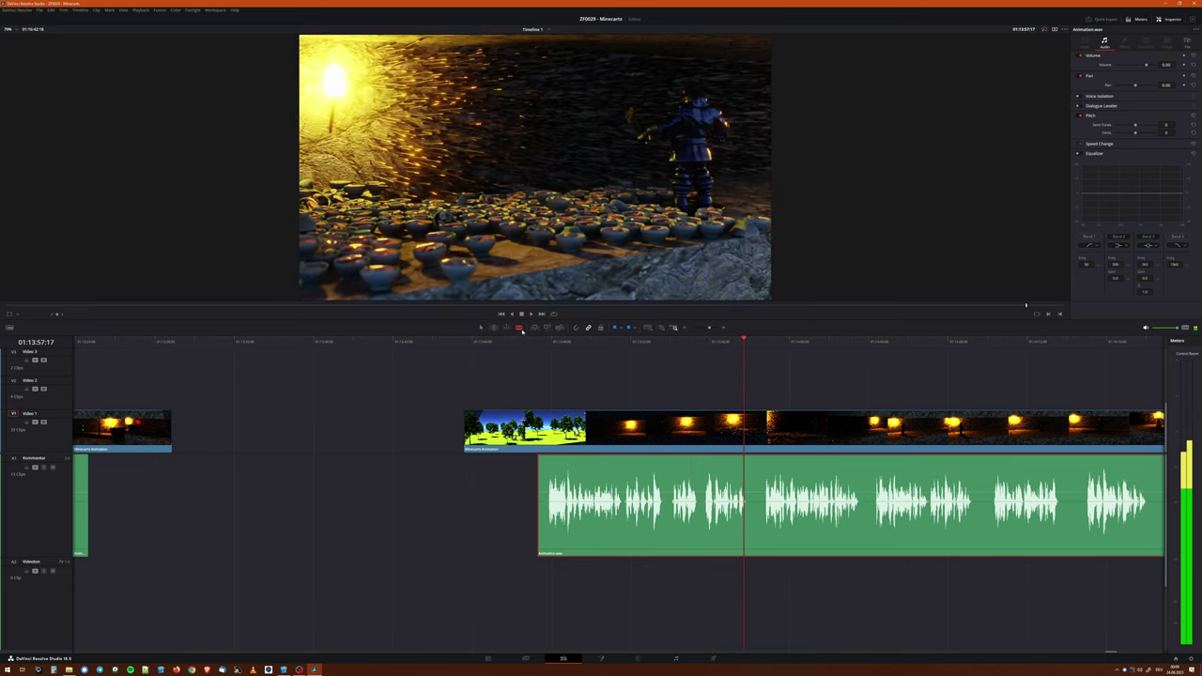
pyautogui.click(702, 504)
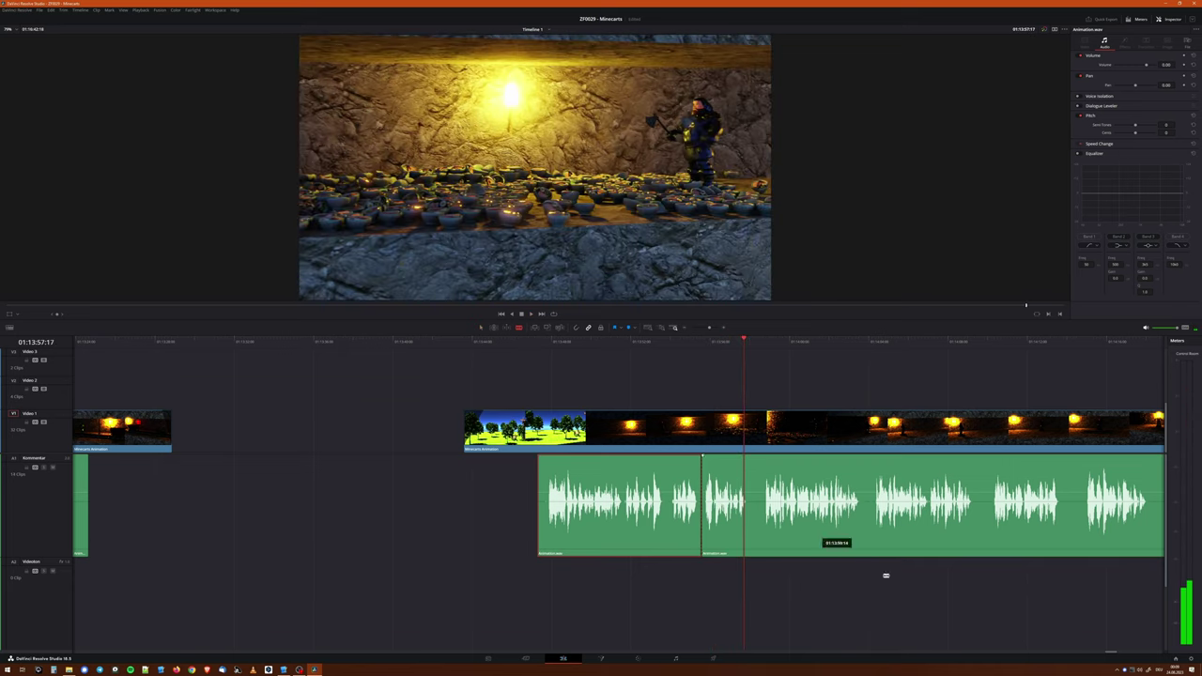
pyautogui.hscroll(5, 388, 393)
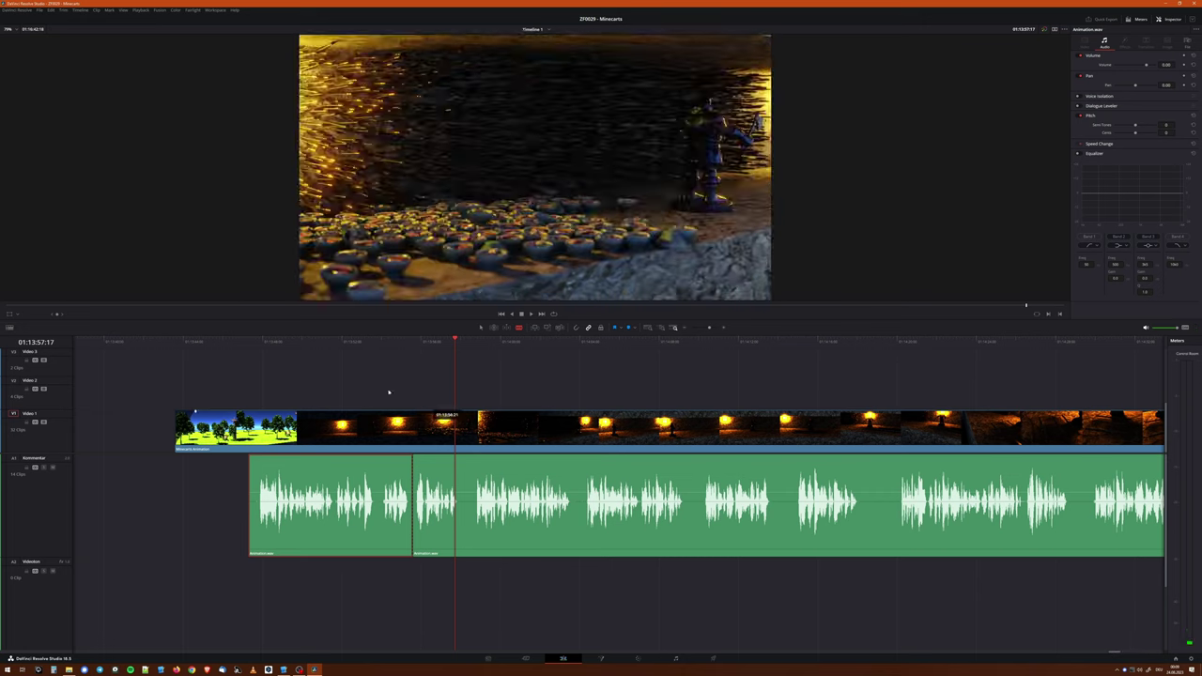
pyautogui.moveTo(443, 459); pyautogui.dragTo(461, 508)
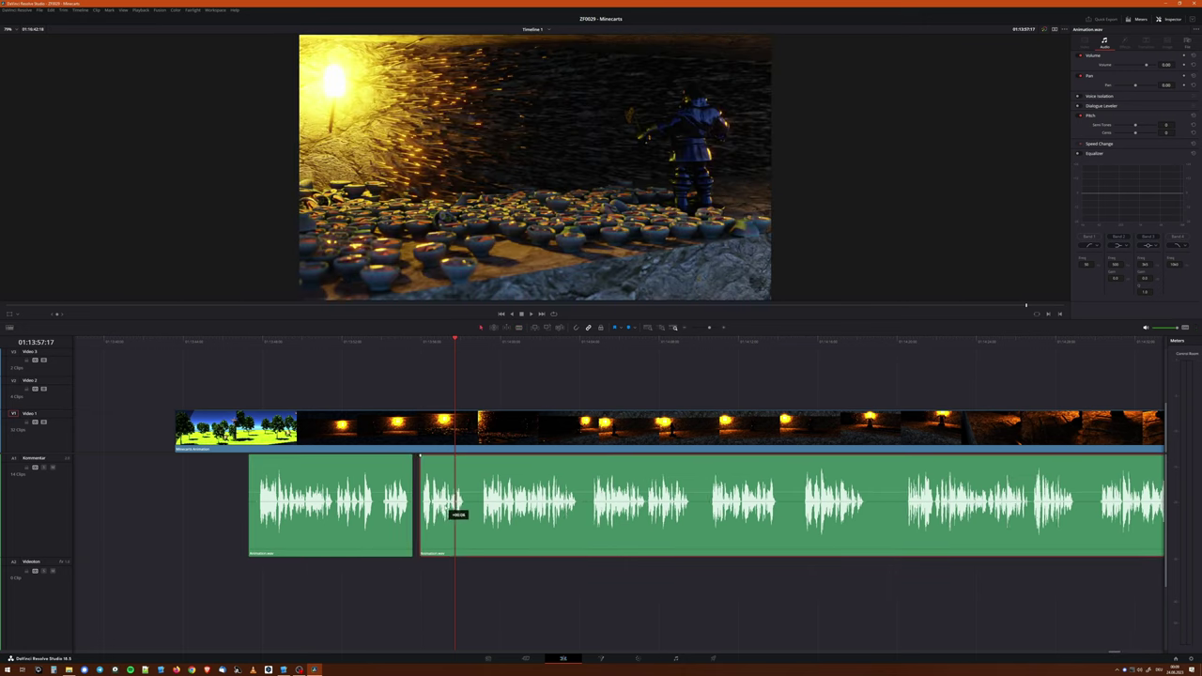
pyautogui.click(388, 341)
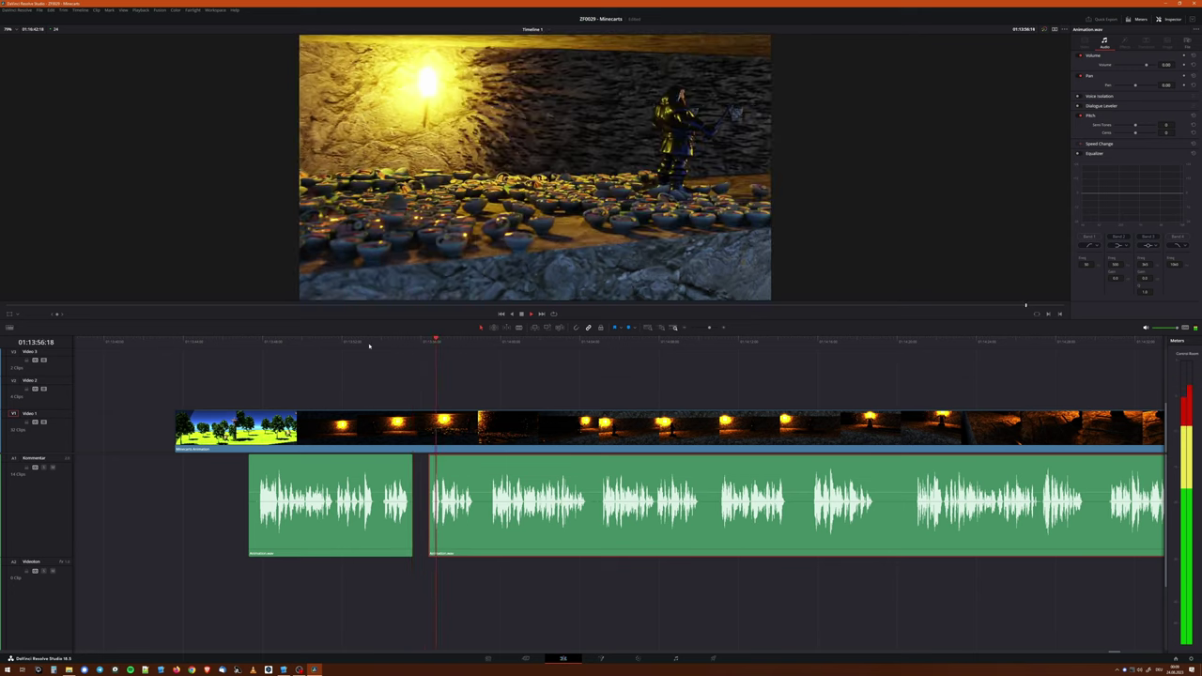
pyautogui.click(336, 341)
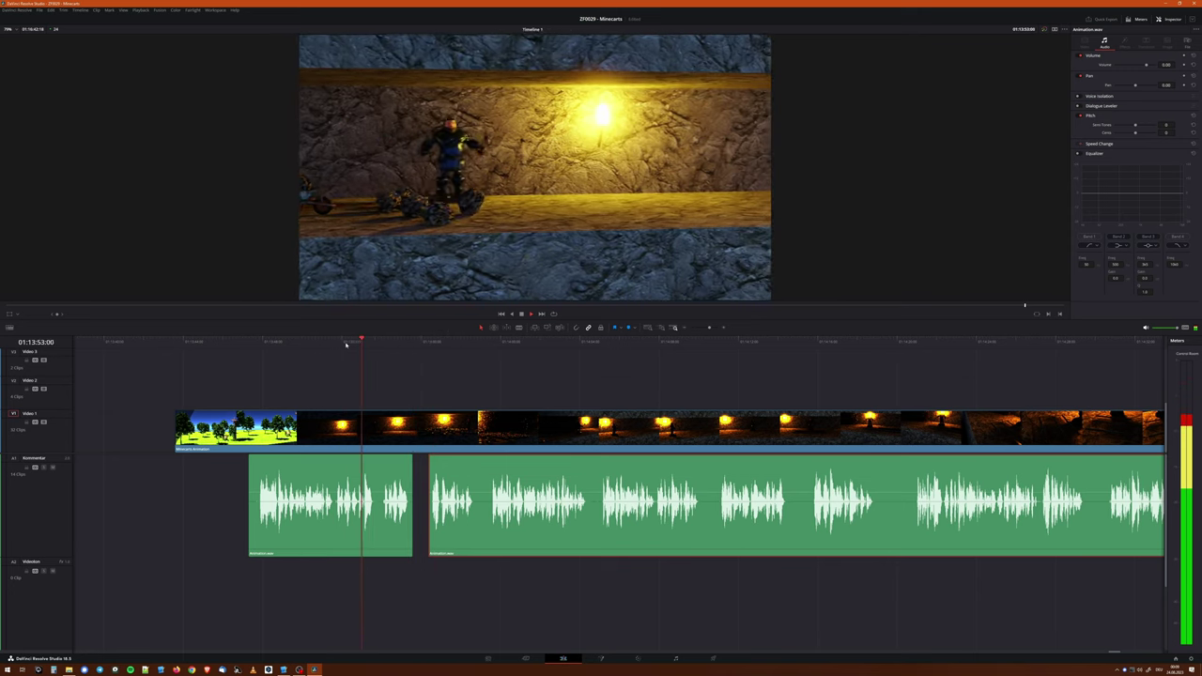
pyautogui.moveTo(331, 342); pyautogui.dragTo(267, 342)
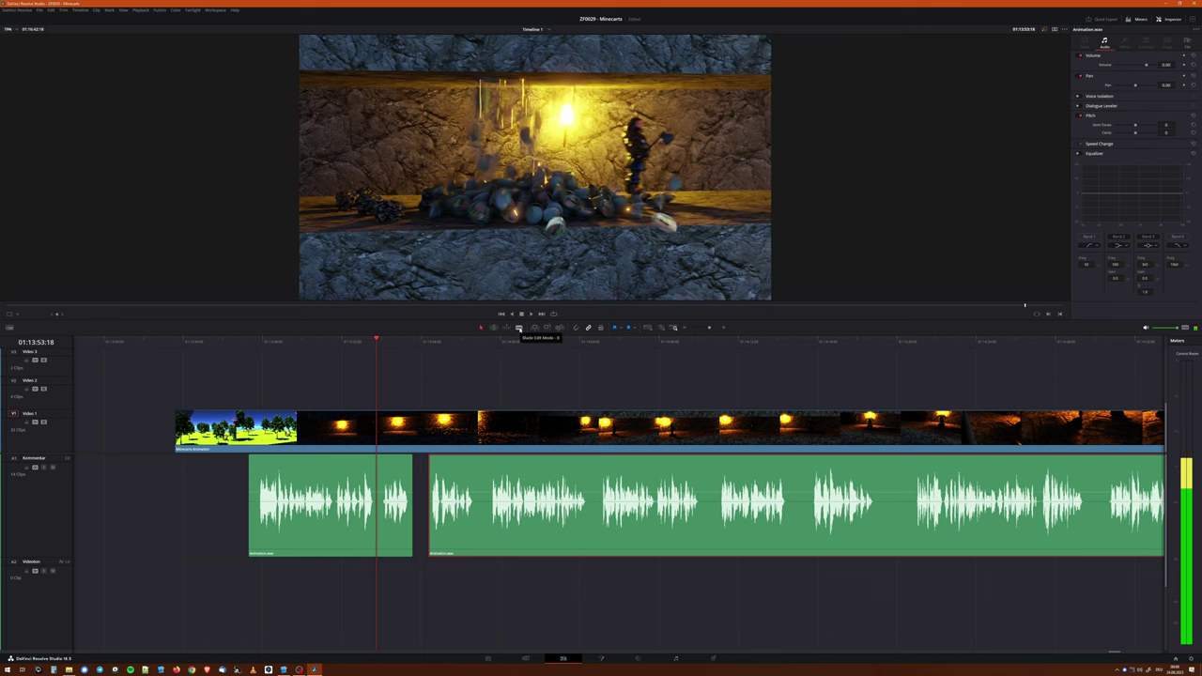
# - Make a second cut in the commentary, move the first piece earlier, and play to check timing
pyautogui.click(518, 328)
pyautogui.click(378, 511)
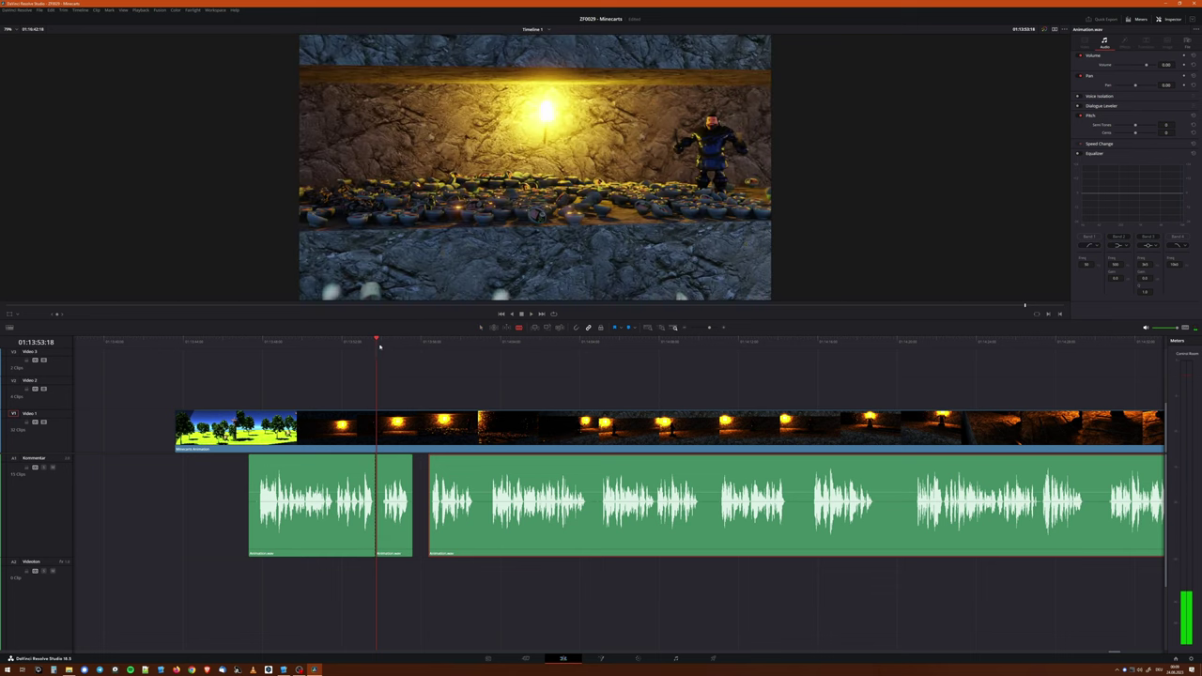
pyautogui.moveTo(380, 346); pyautogui.dragTo(335, 340)
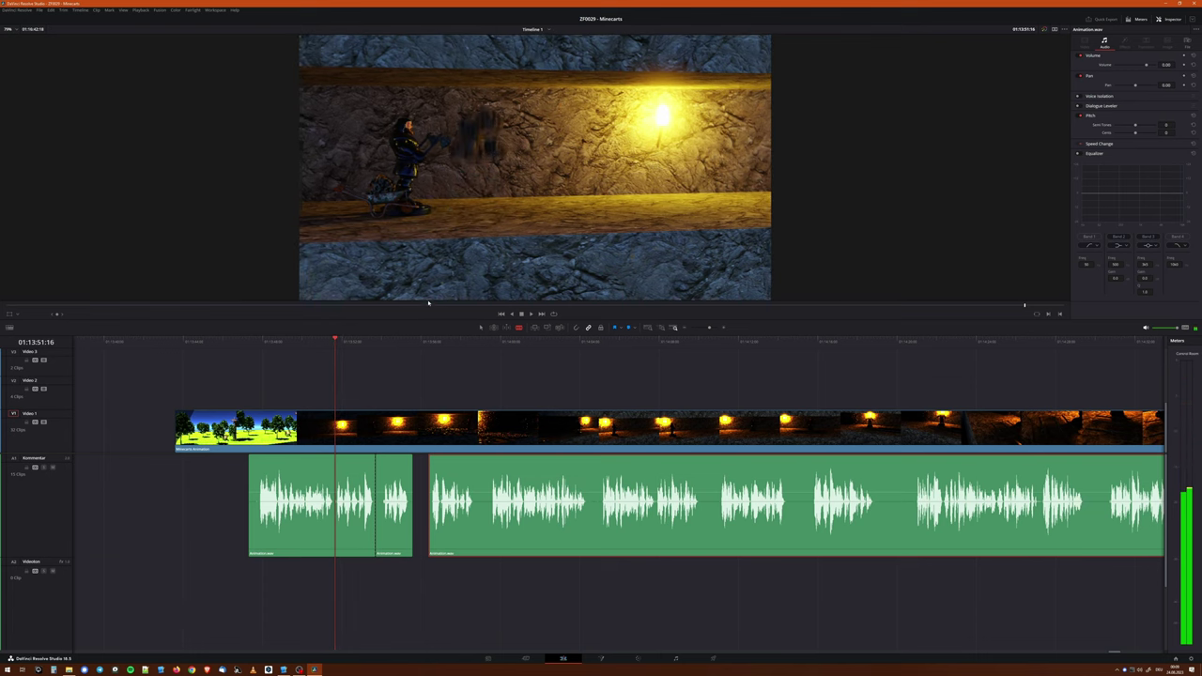
pyautogui.moveTo(319, 507); pyautogui.dragTo(294, 507)
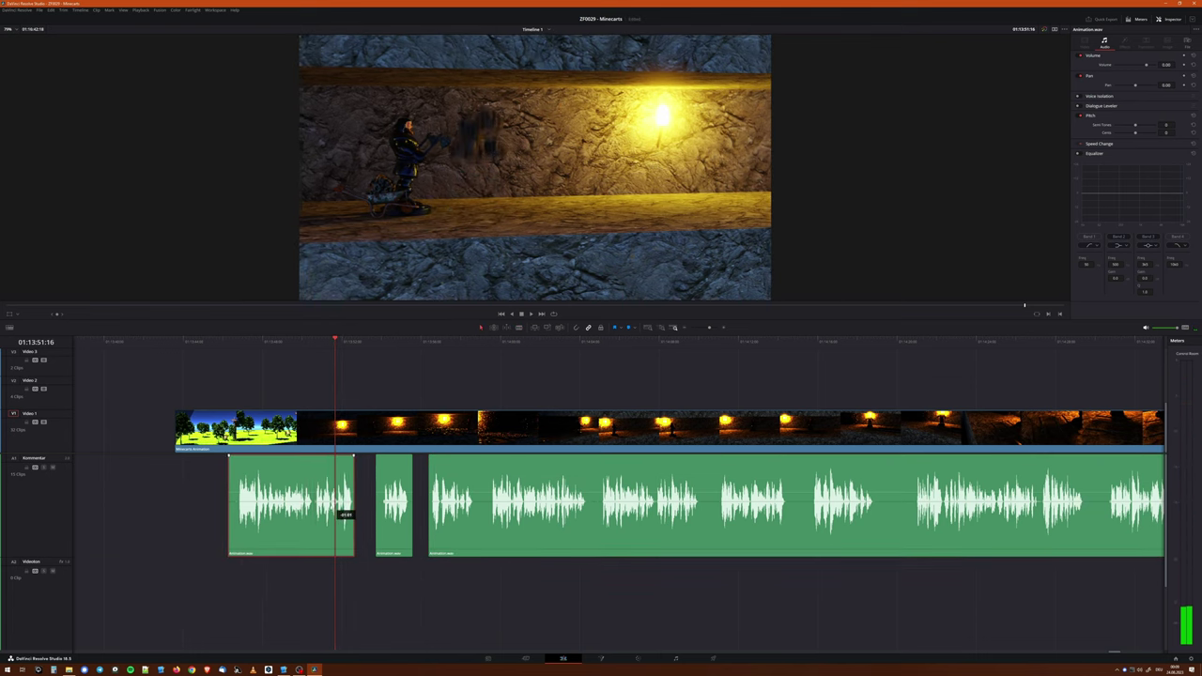
pyautogui.click(292, 348)
pyautogui.press('space')
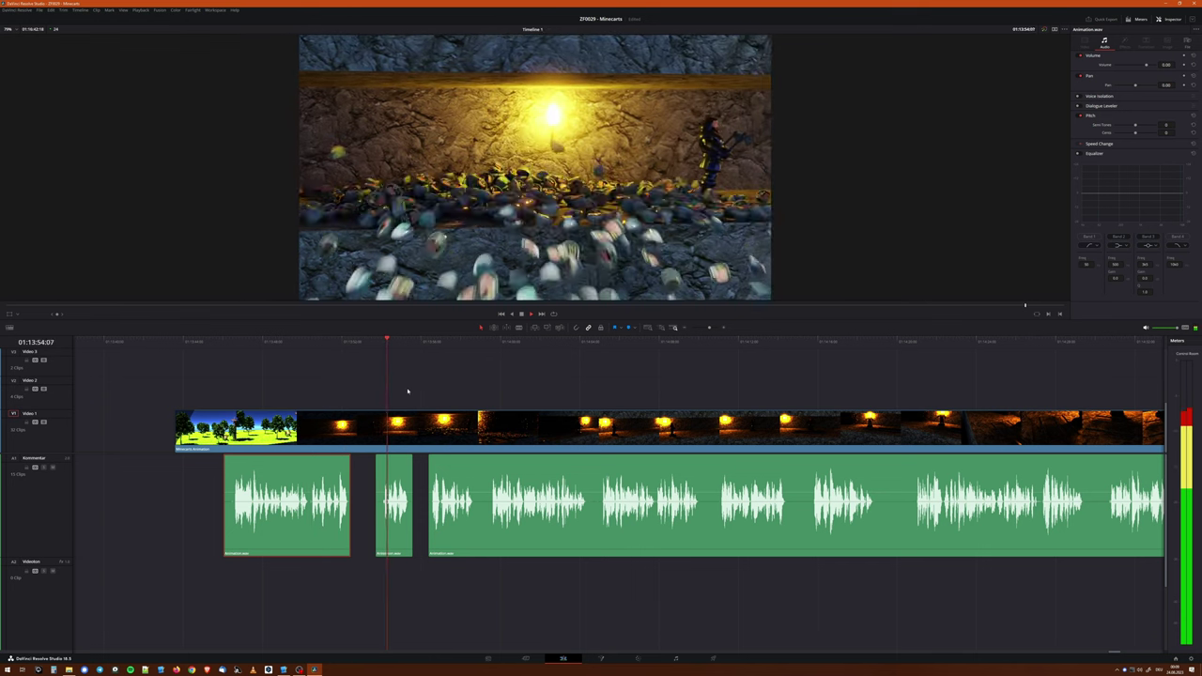
# - Nudge the short and long commentary pieces earlier to close the gaps, replaying each join
pyautogui.moveTo(399, 350); pyautogui.dragTo(370, 340)
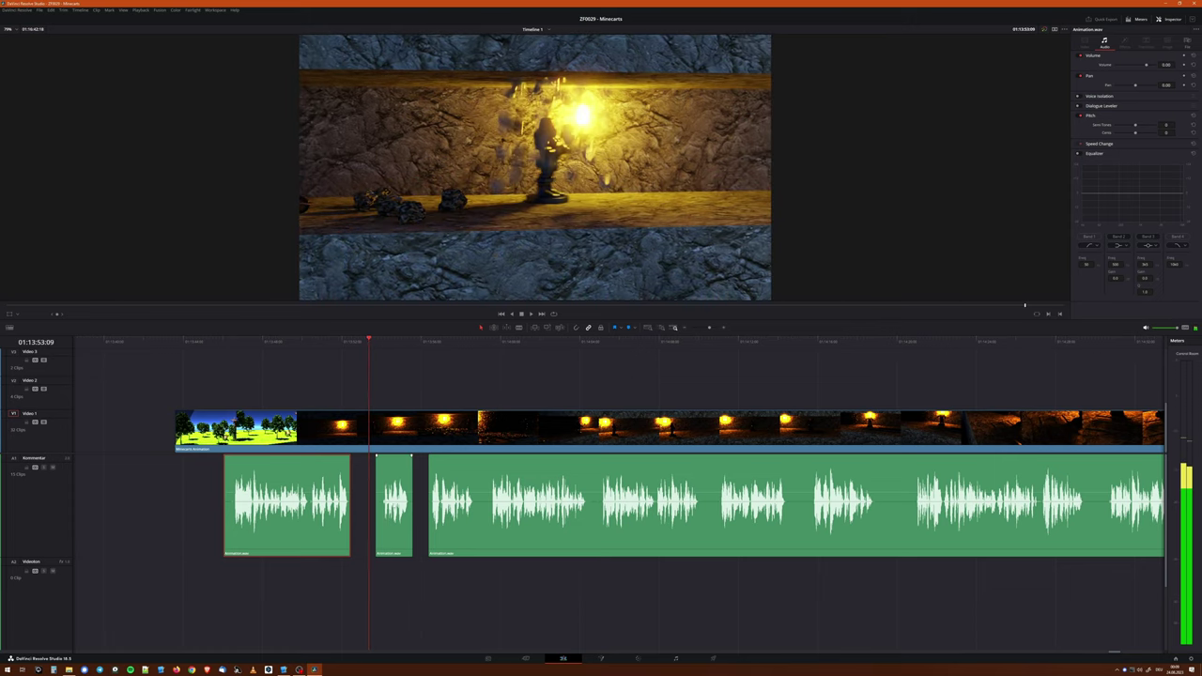
pyautogui.moveTo(398, 534); pyautogui.dragTo(378, 533)
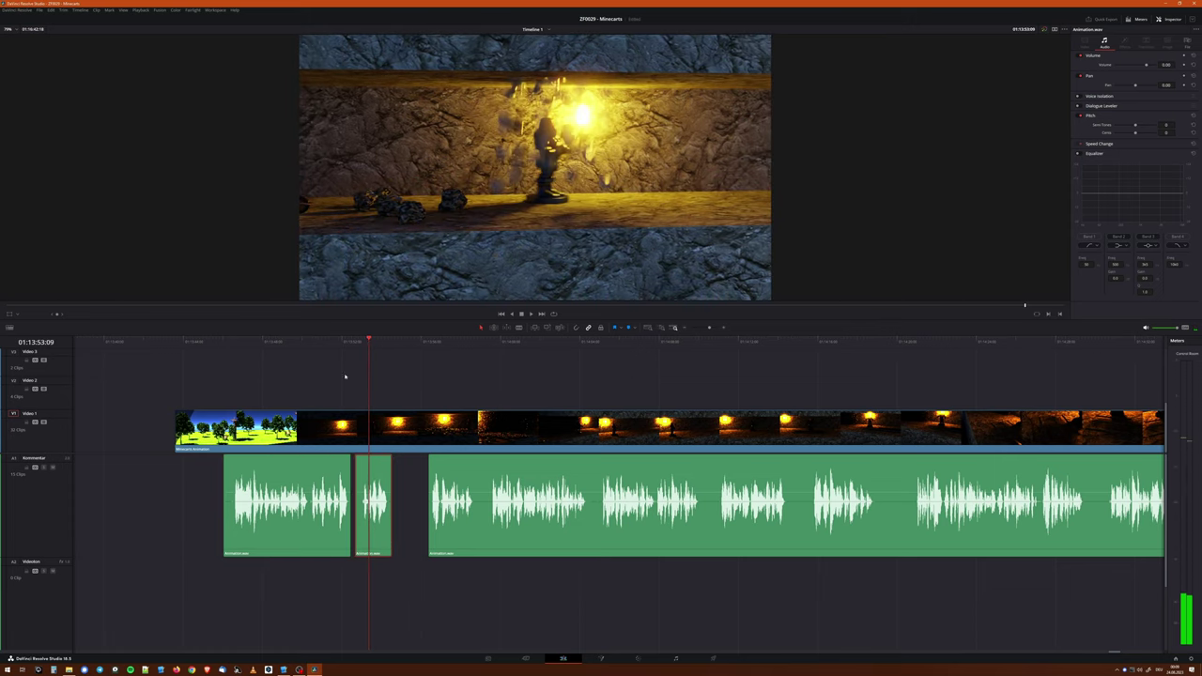
pyautogui.click(314, 342)
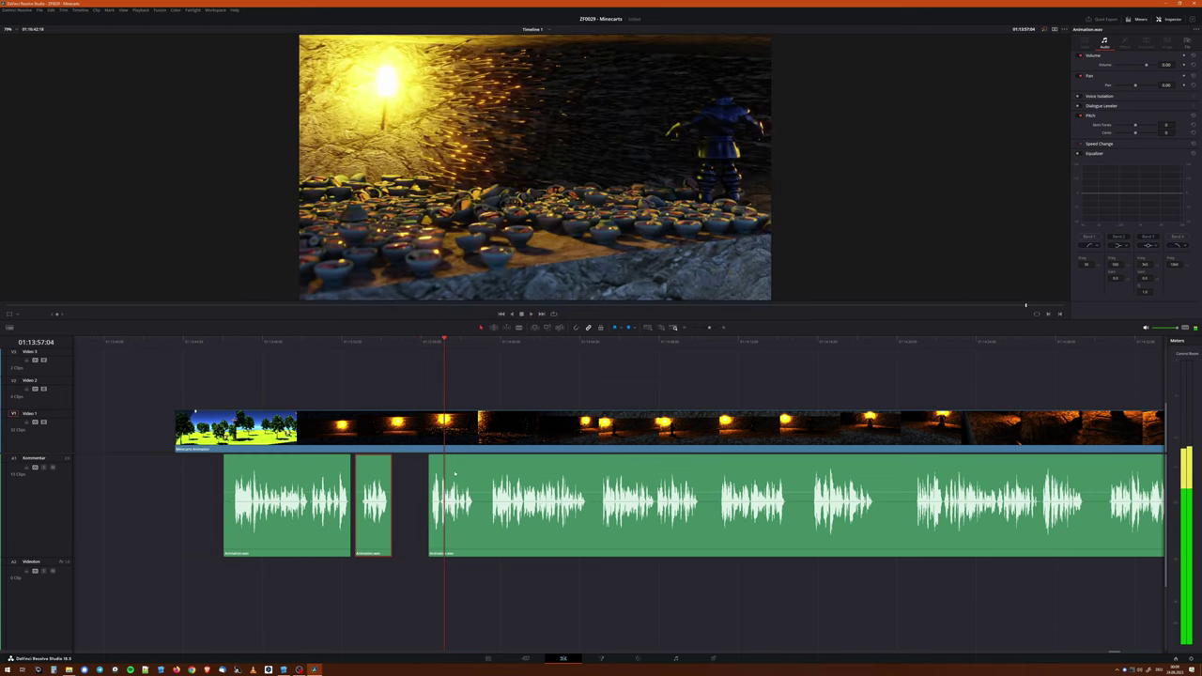
pyautogui.moveTo(464, 538); pyautogui.dragTo(446, 532)
pyautogui.click(408, 355)
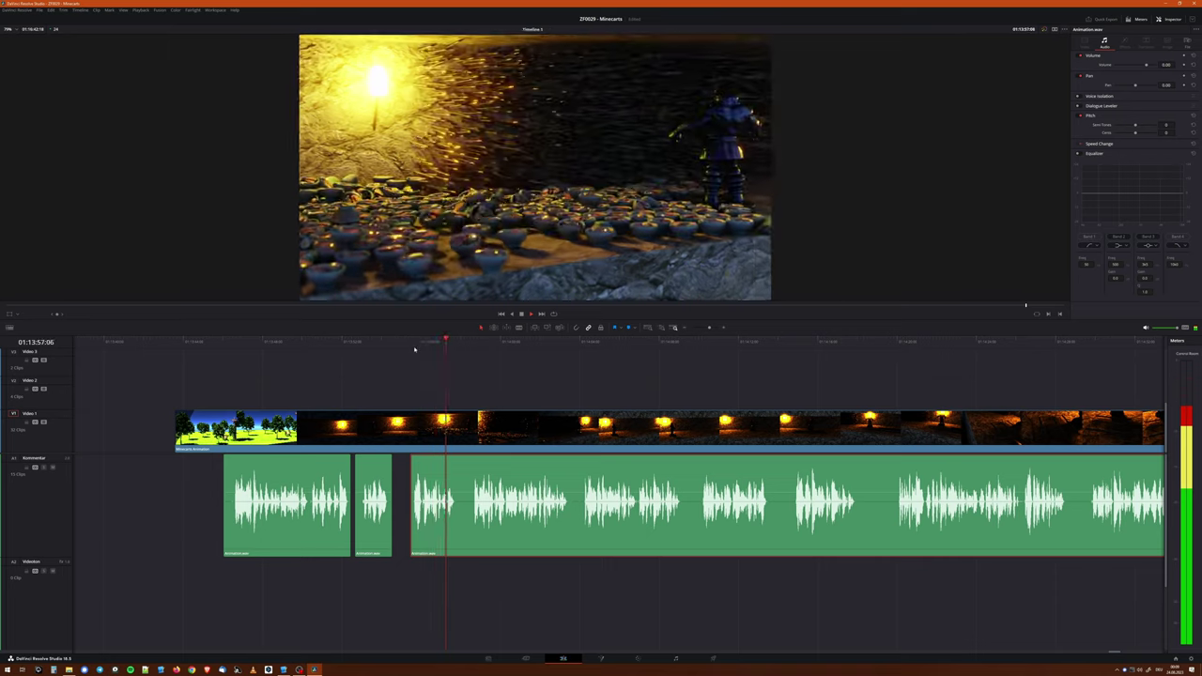
pyautogui.moveTo(437, 533); pyautogui.dragTo(427, 461)
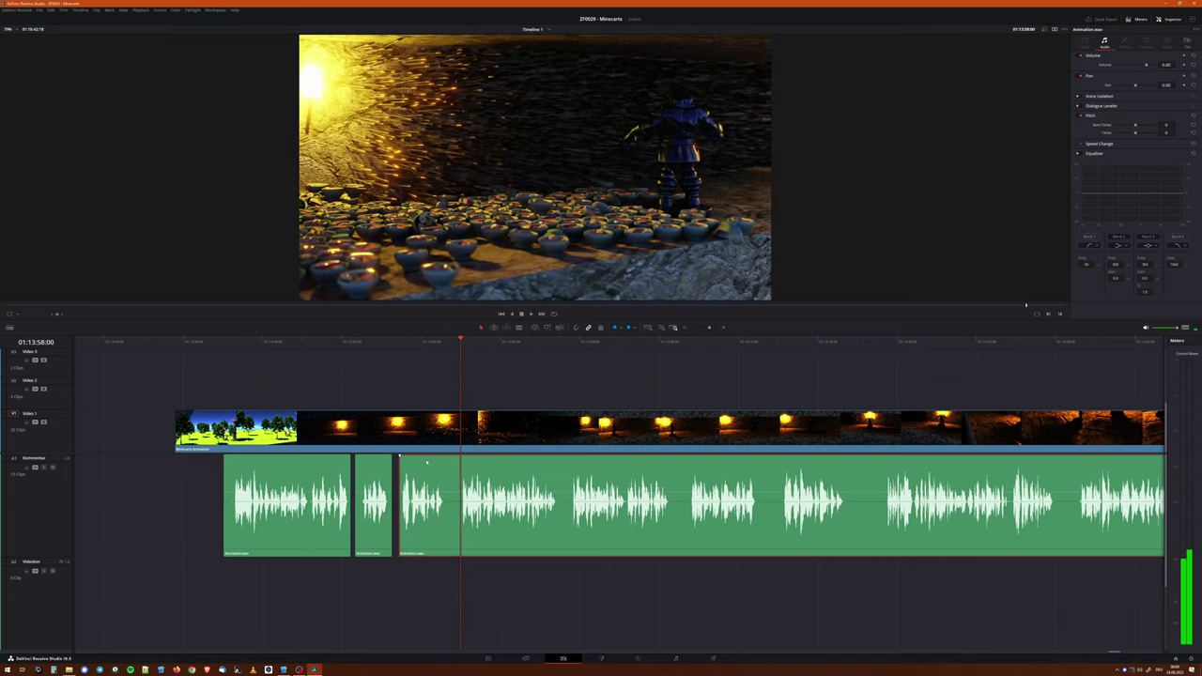
pyautogui.click(401, 345)
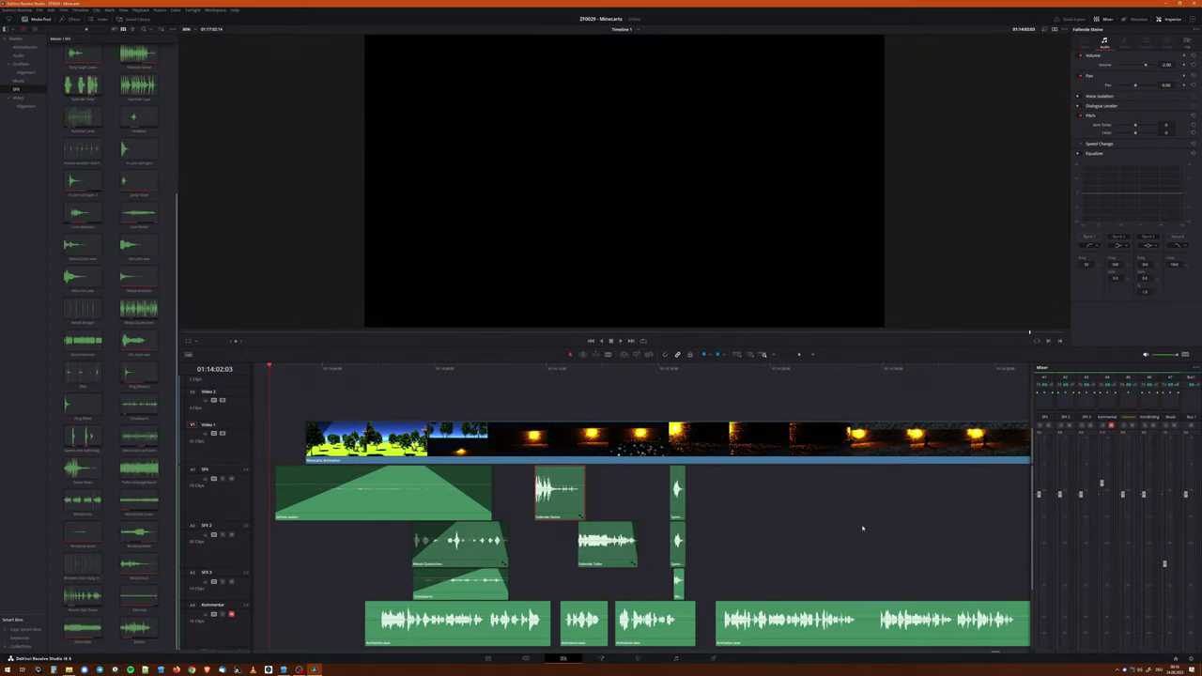
# - Scrub and replay the intro from the start through the tree scene, checking SFX against commentary
pyautogui.moveTo(418, 369); pyautogui.dragTo(278, 372)
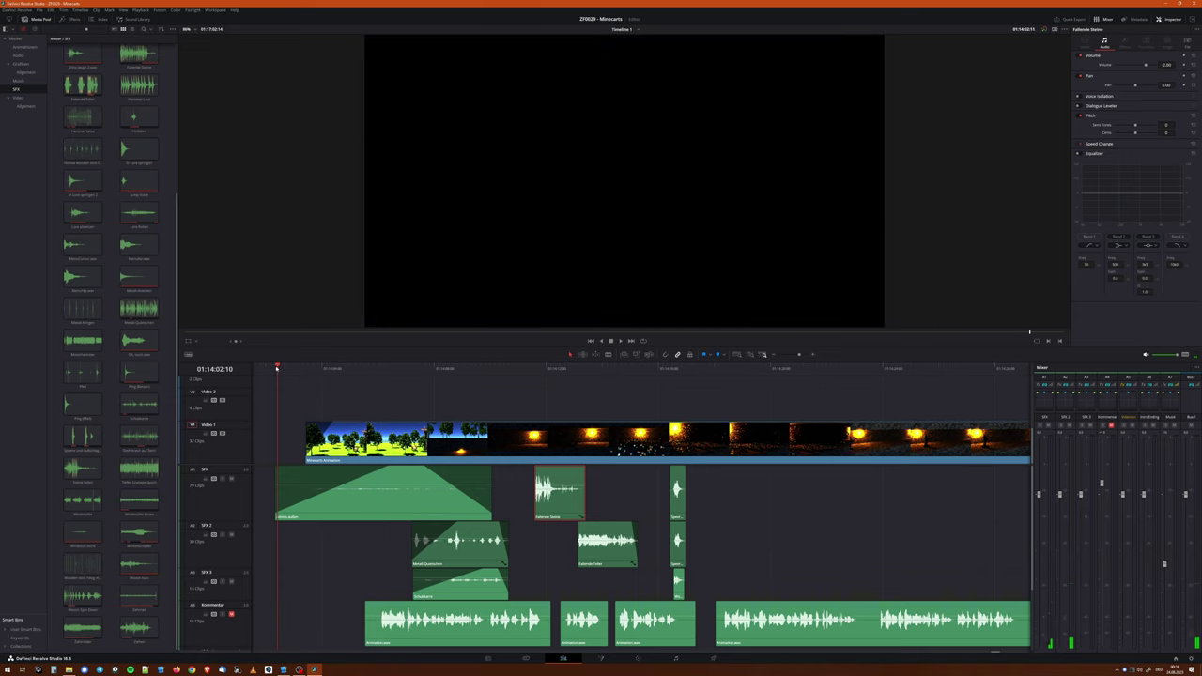
pyautogui.moveTo(277, 368)
pyautogui.mouseDown()
pyautogui.moveTo(500, 383)
pyautogui.moveTo(279, 377)
pyautogui.mouseUp()
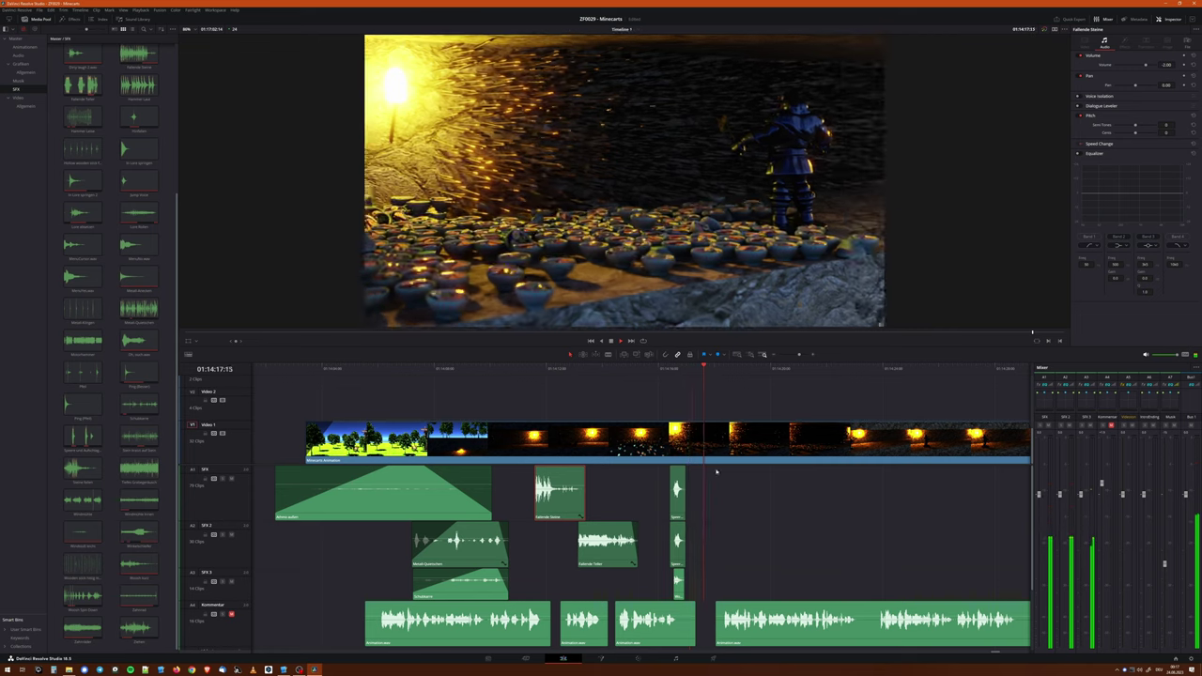
pyautogui.click(559, 368)
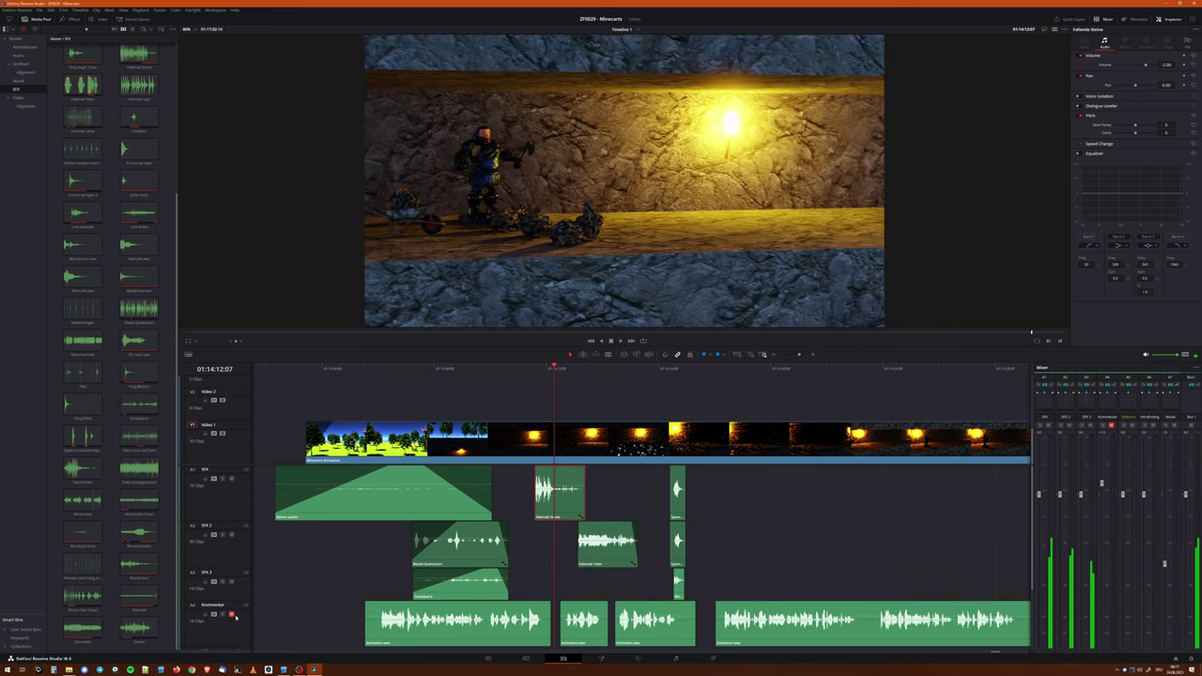
pyautogui.click(371, 369)
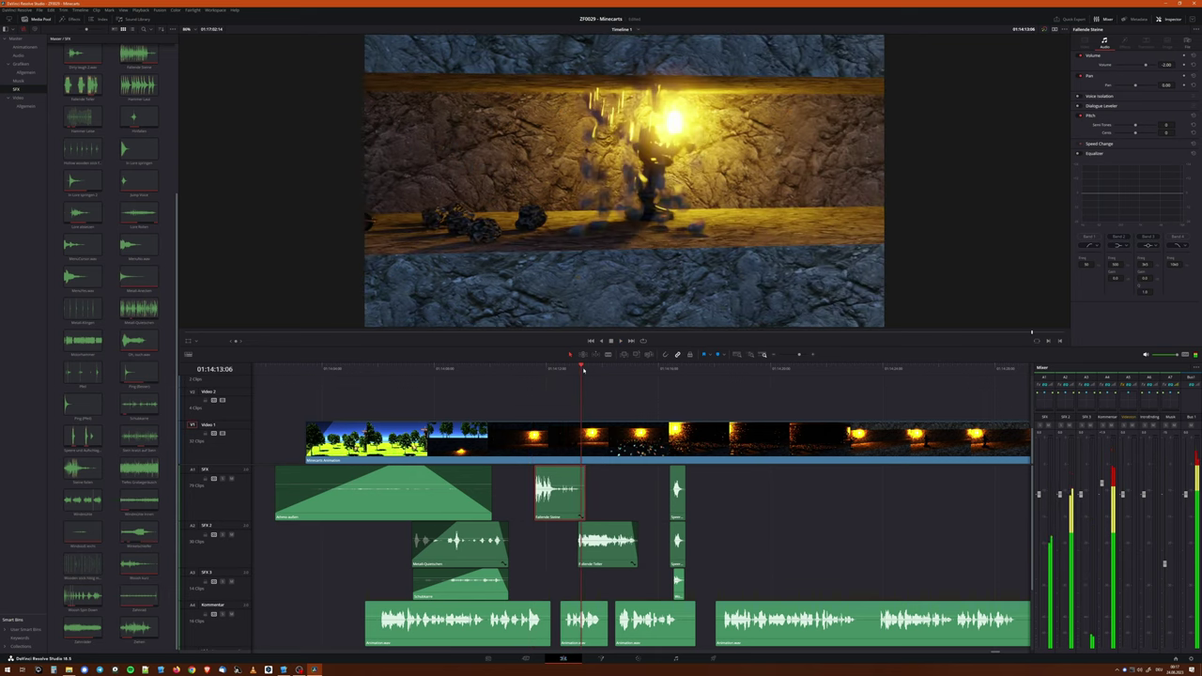
pyautogui.moveTo(563, 366); pyautogui.dragTo(534, 366)
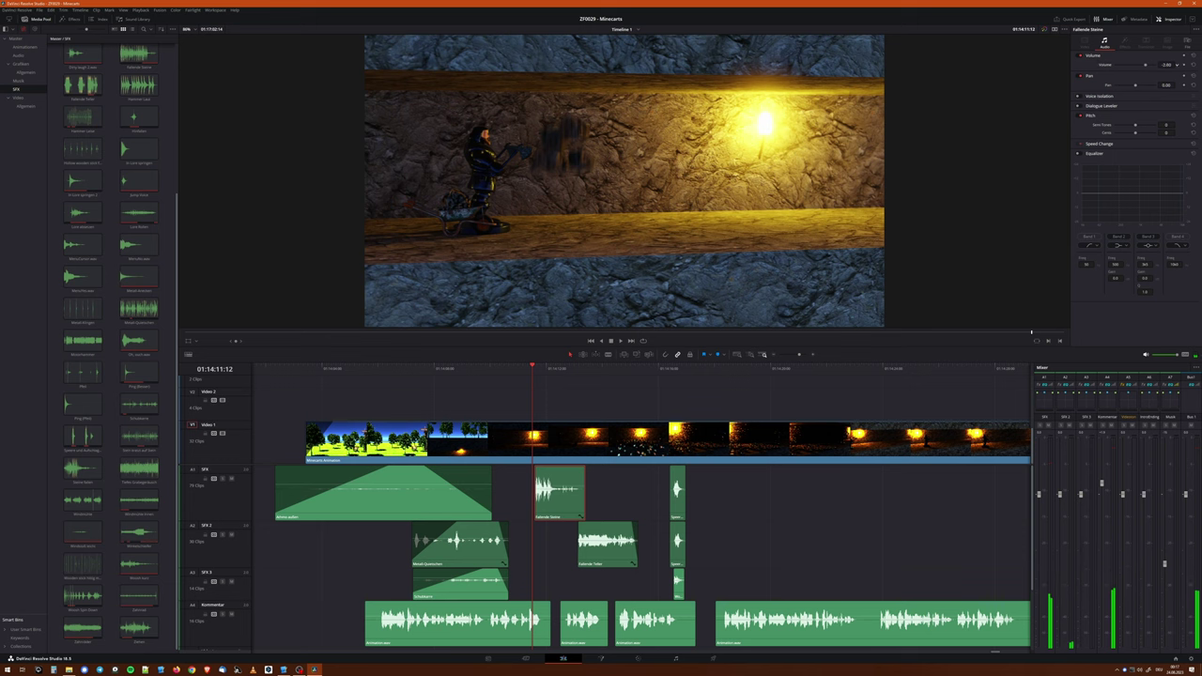
pyautogui.press('j')
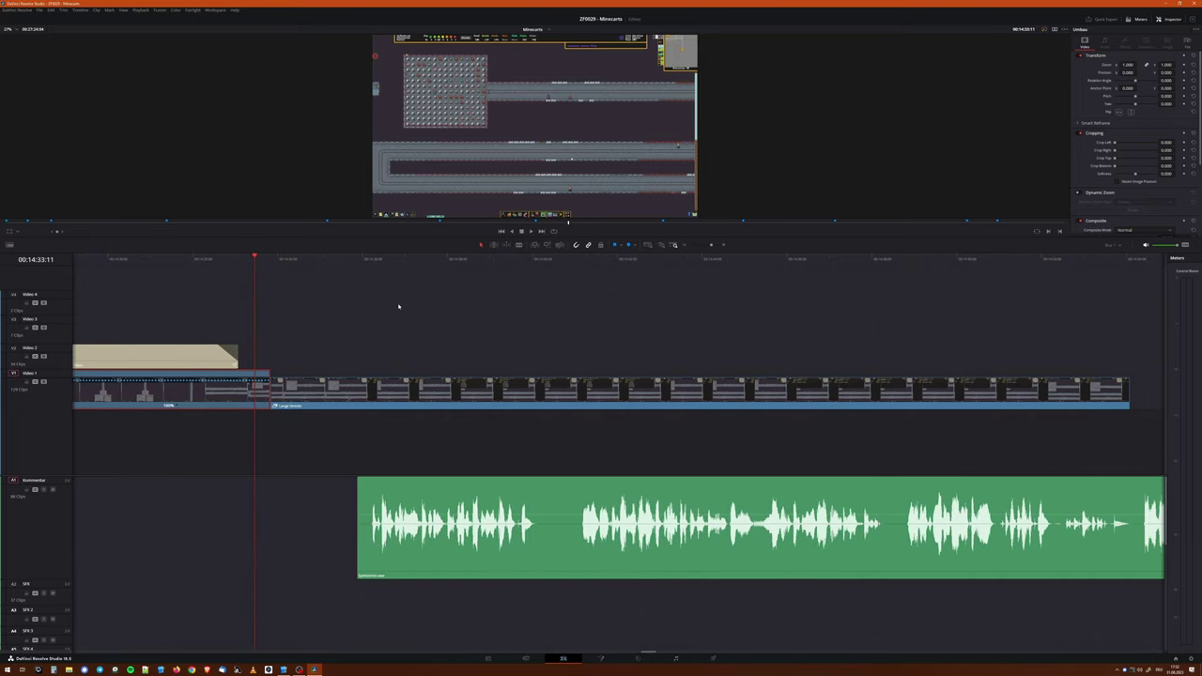
# - Enlarge the preview, split the gameplay commentary and move its remainder later to open a gap
pyautogui.press('space')
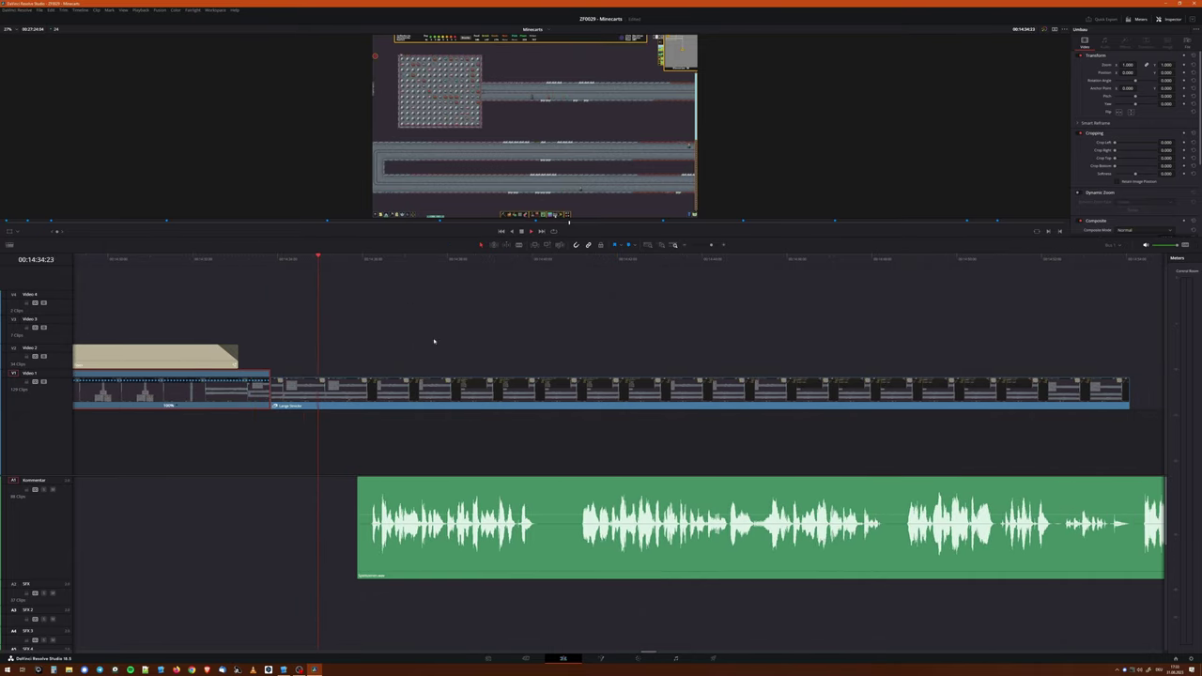
pyautogui.moveTo(417, 236); pyautogui.dragTo(319, 336)
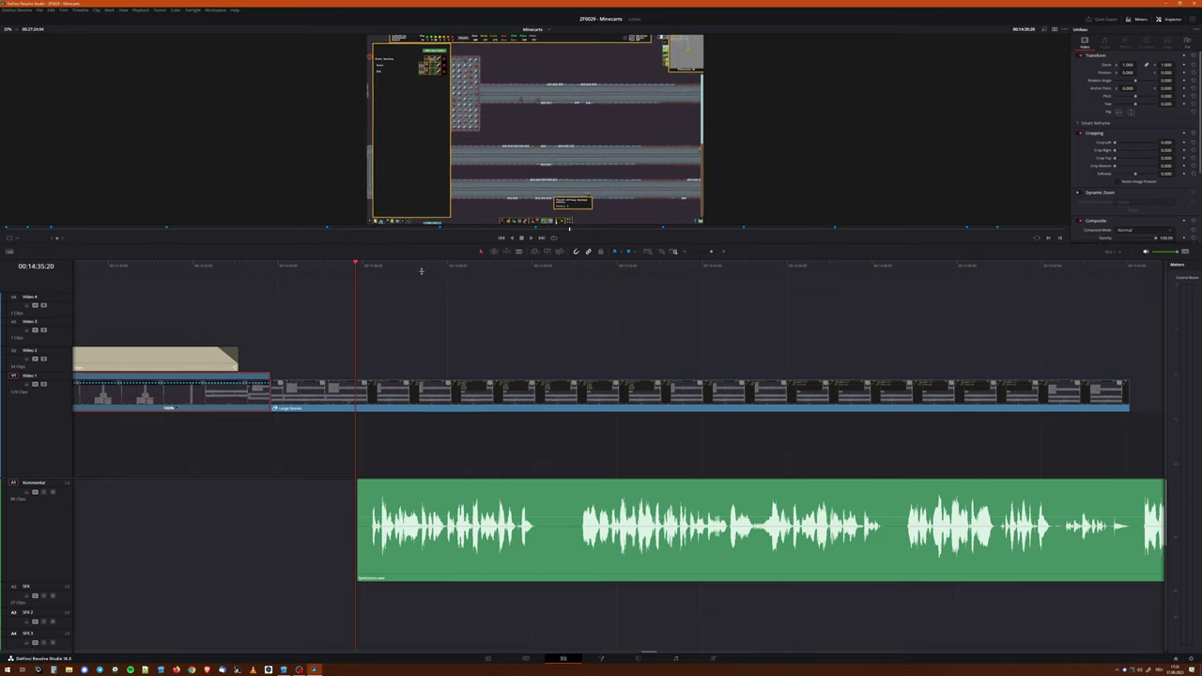
pyautogui.click(297, 363)
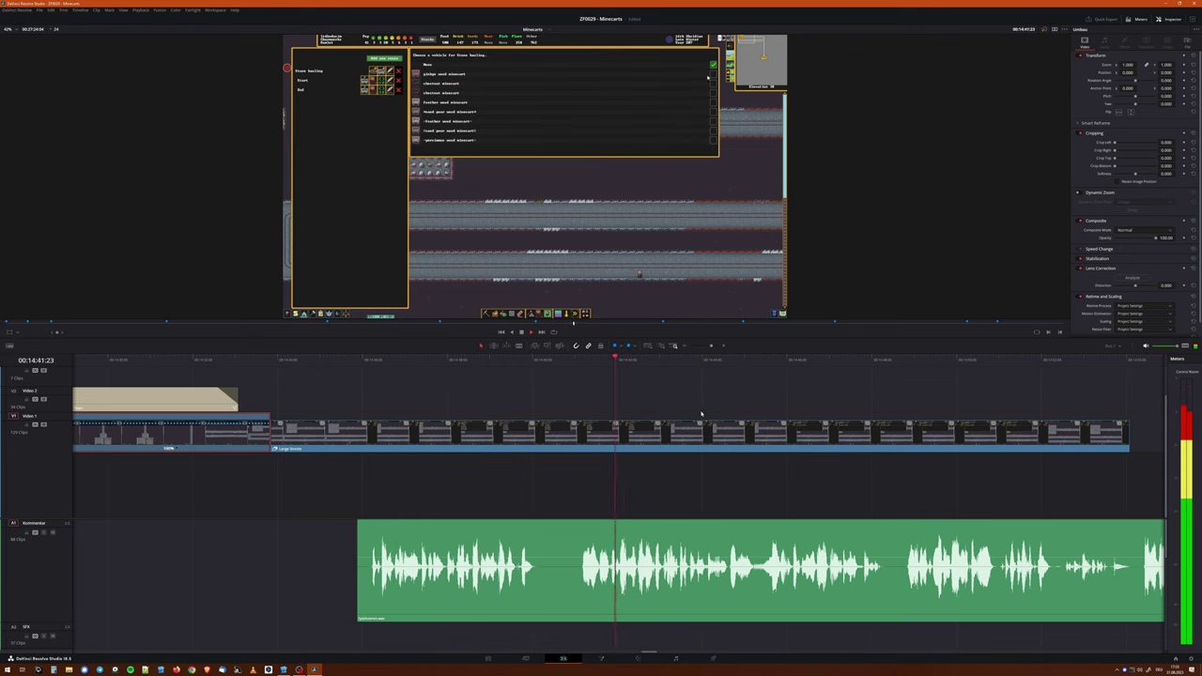
pyautogui.click(573, 578)
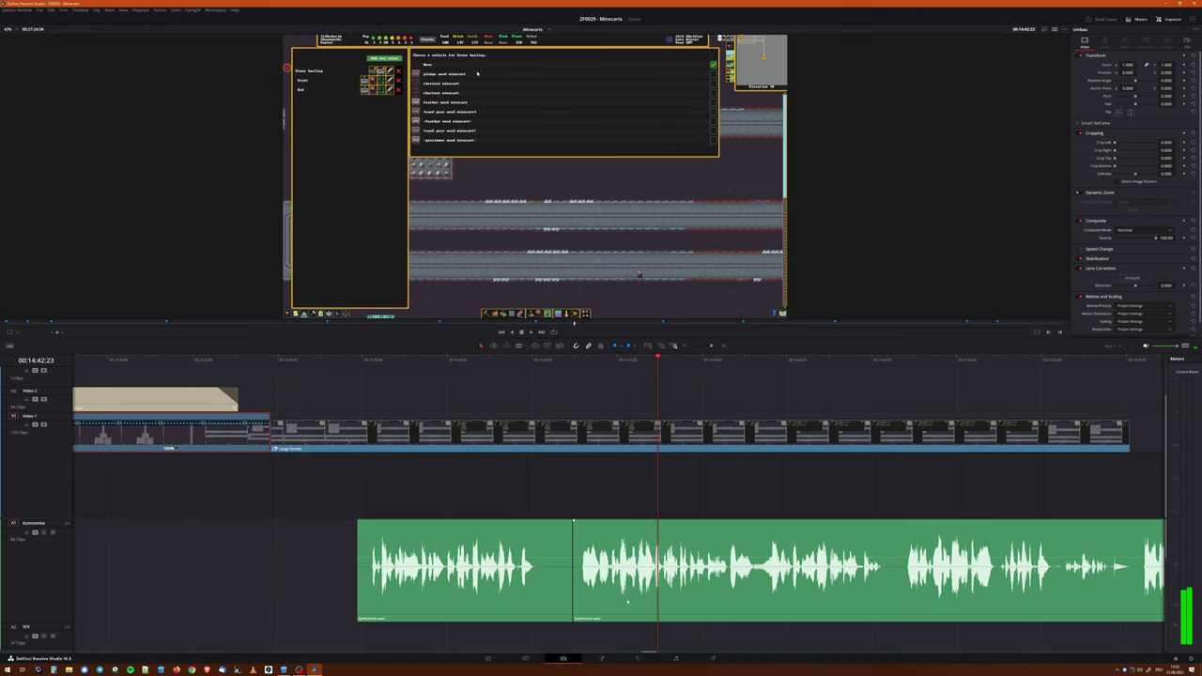
pyautogui.moveTo(625, 593); pyautogui.dragTo(823, 593)
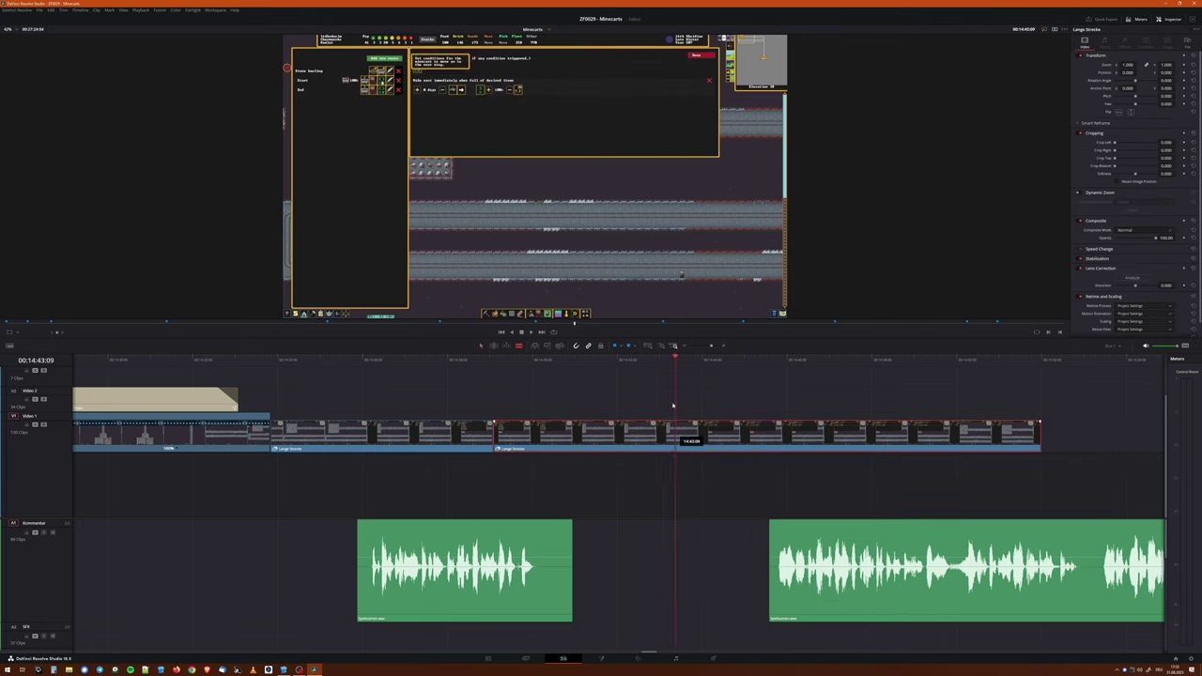
# - Cut the gameplay video at the playhead, try repositioning clips, undo both moves, and replay
pyautogui.click(813, 373)
pyautogui.scroll(-2, 812, 373)
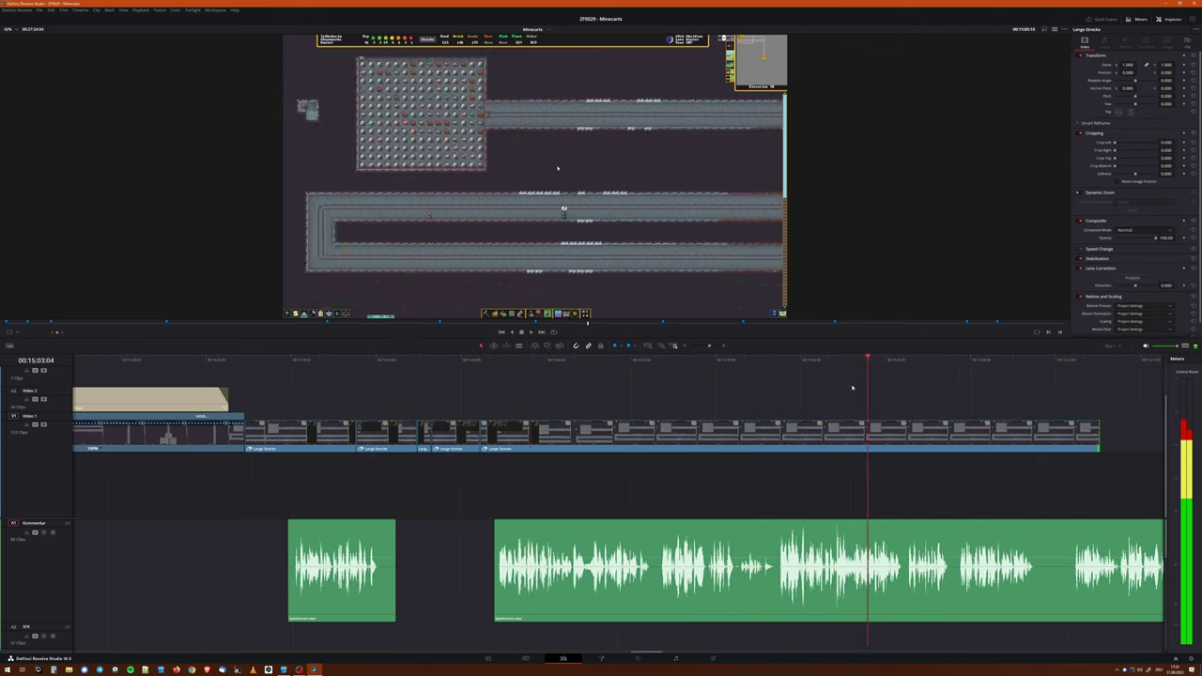
pyautogui.moveTo(770, 428); pyautogui.dragTo(470, 434)
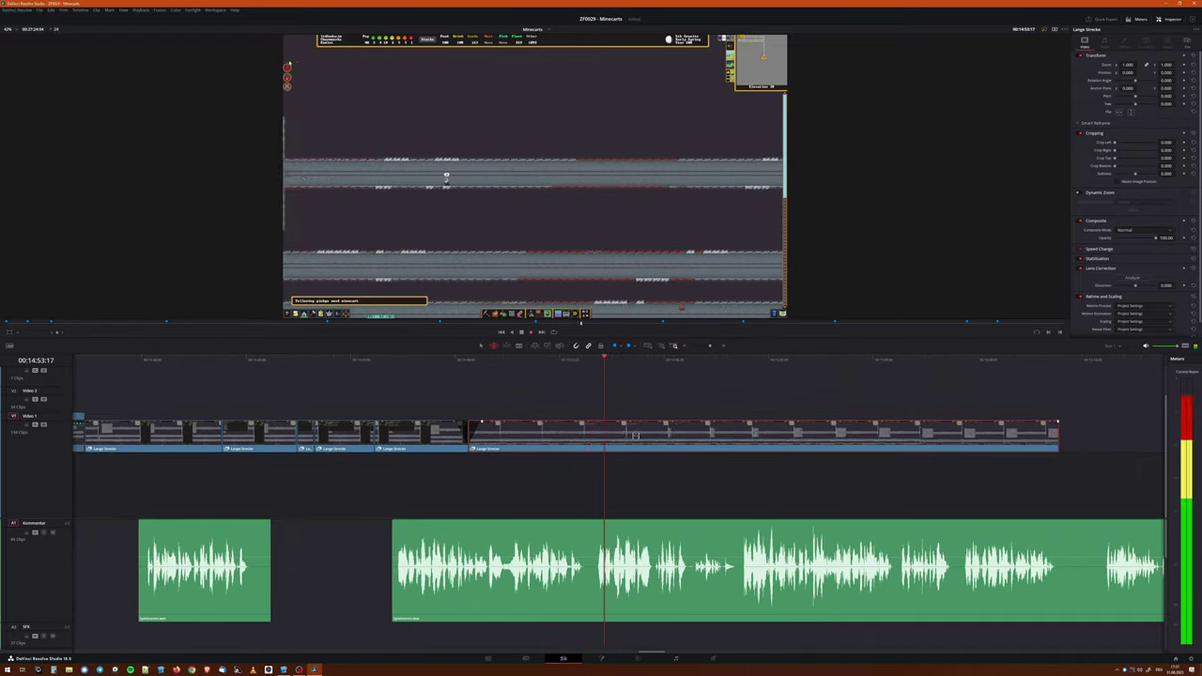
pyautogui.moveTo(576, 437); pyautogui.dragTo(660, 437)
pyautogui.hotkey('ctrl', 'z')
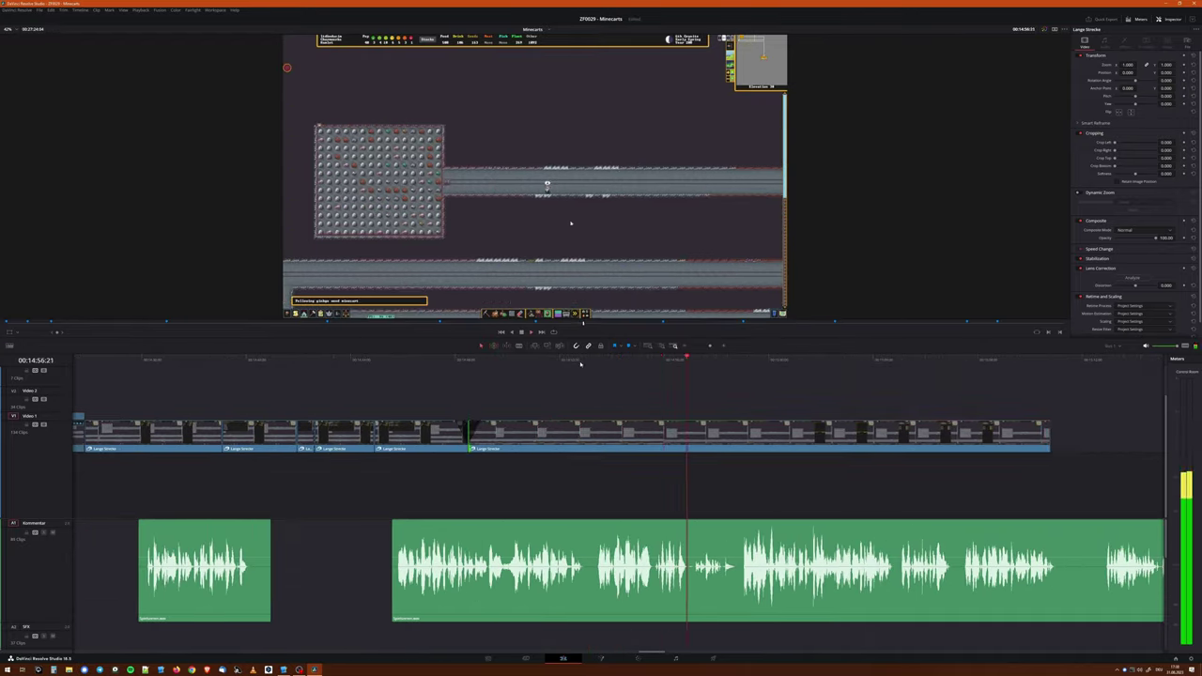
pyautogui.hotkey('ctrl', 'z')
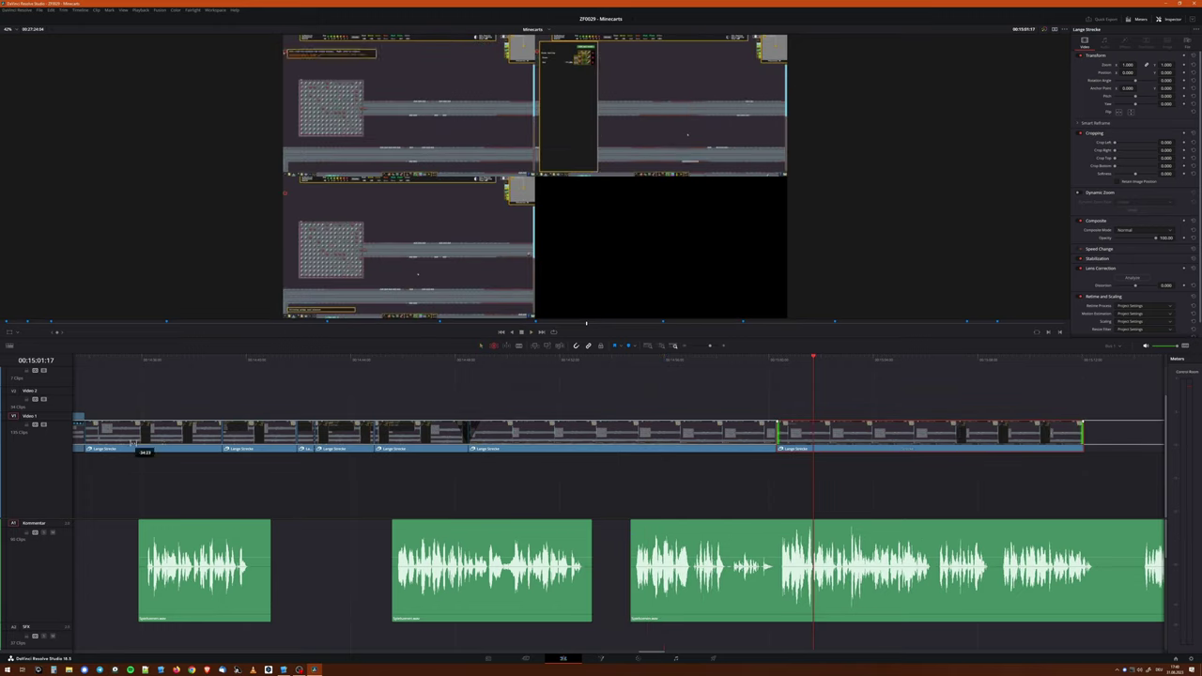
pyautogui.click(707, 360)
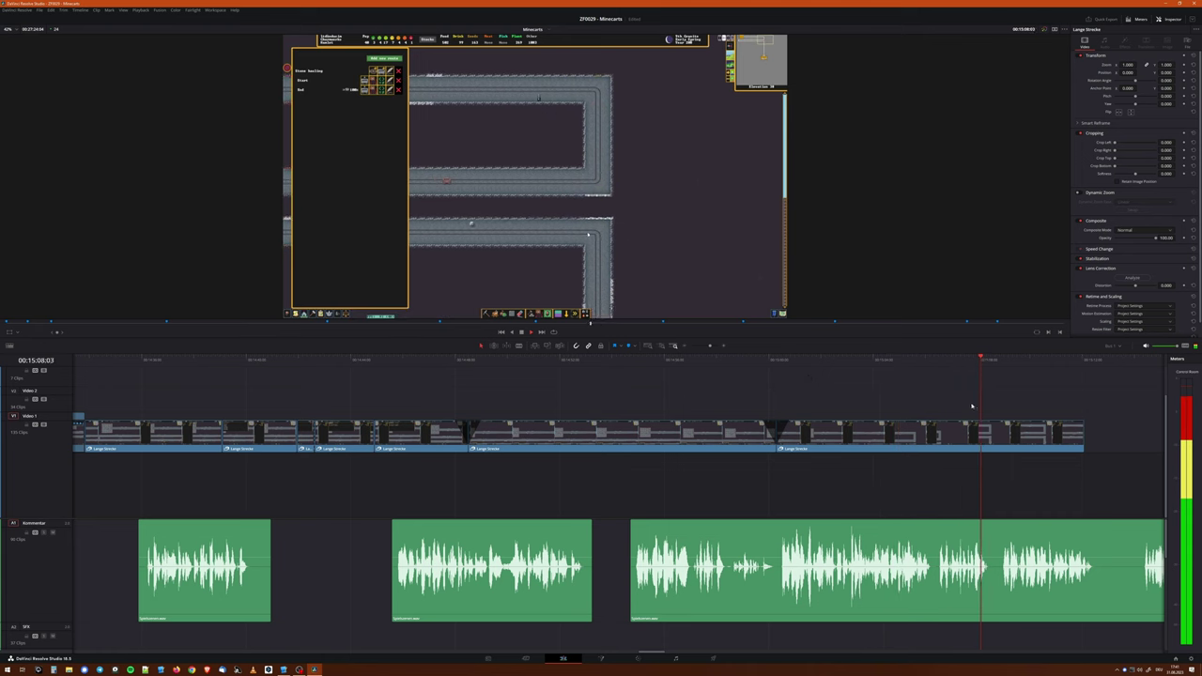
pyautogui.click(519, 346)
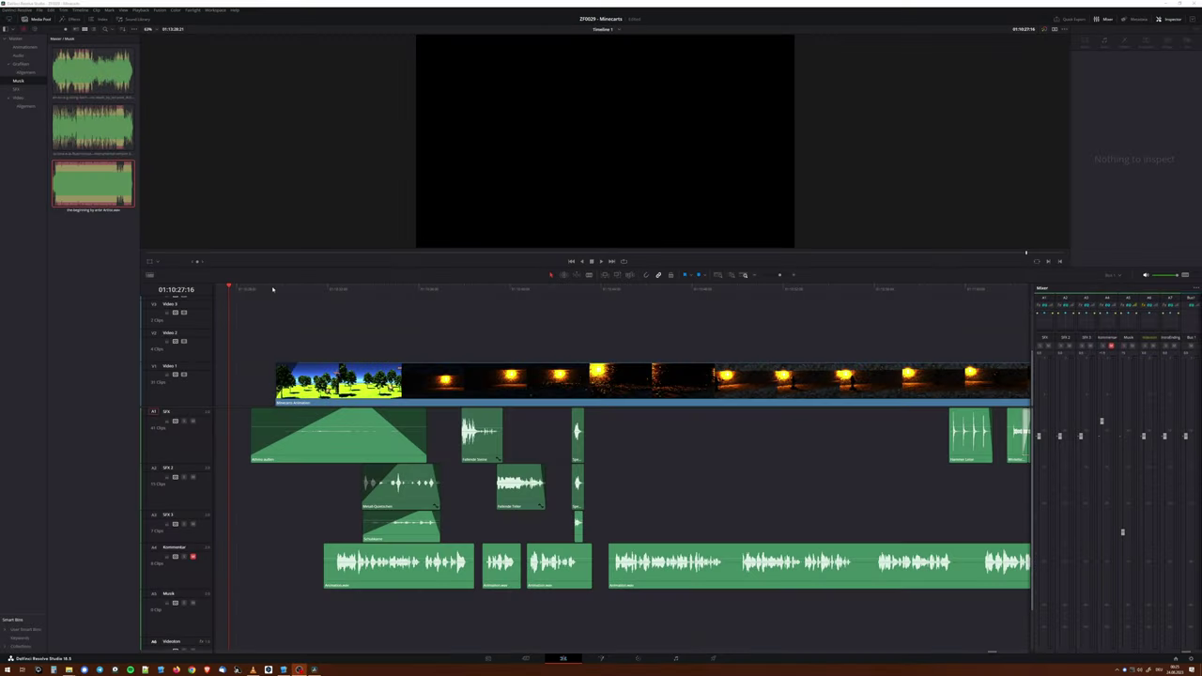
pyautogui.click(253, 289)
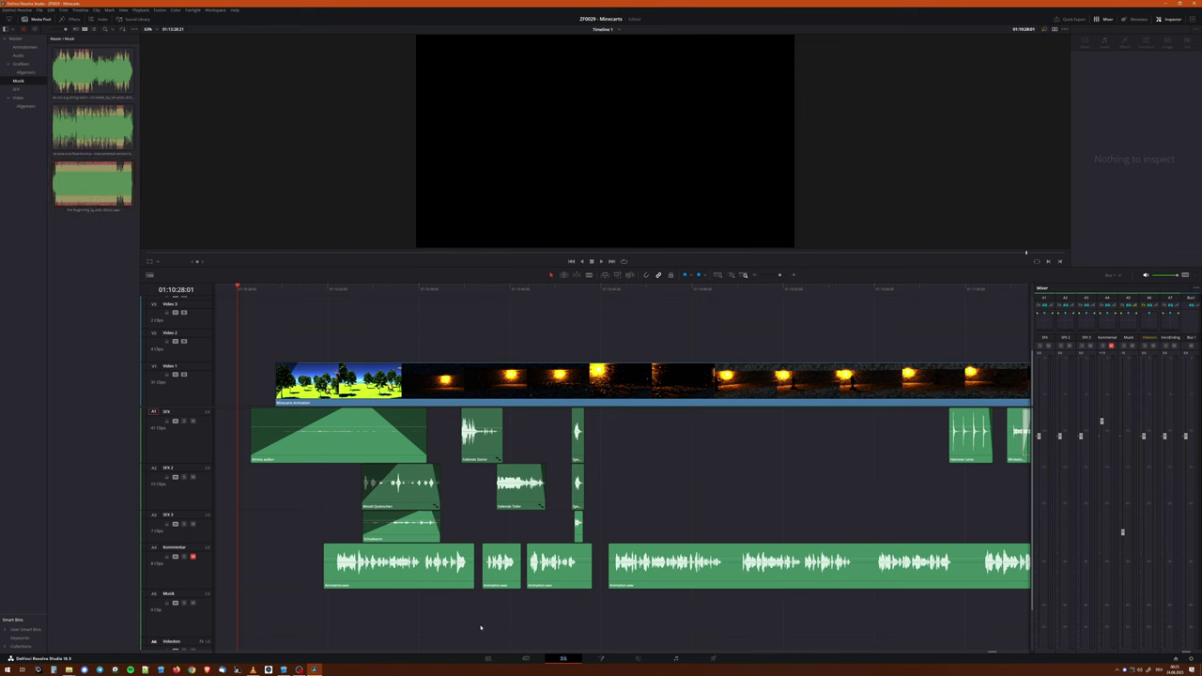
# - Place the first music piece on the A5 Musik track and audition it under the animation
pyautogui.moveTo(94, 70); pyautogui.dragTo(250, 603)
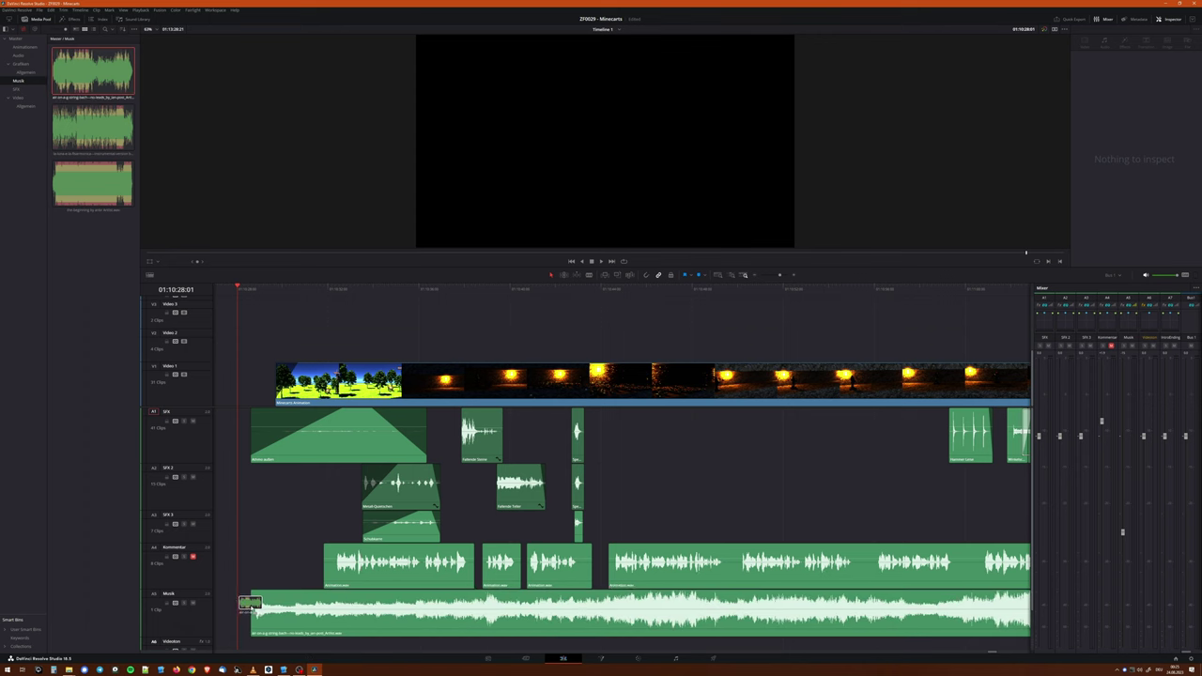
pyautogui.press('space')
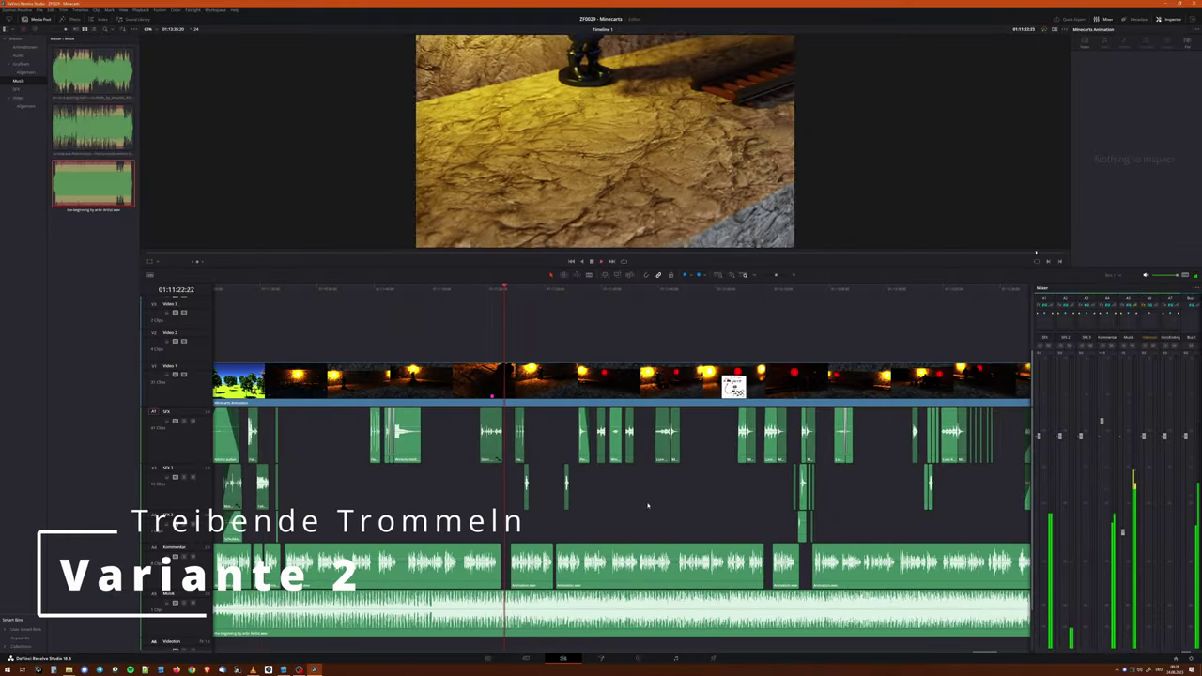
pyautogui.hscroll(-3, 647, 506)
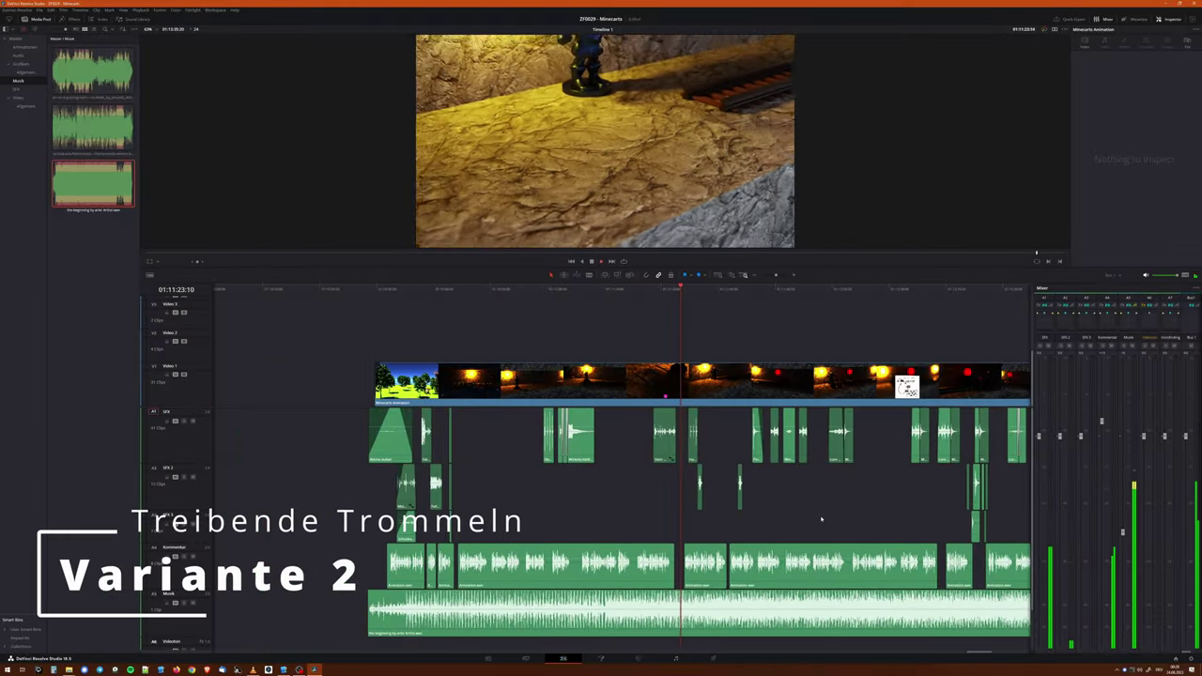
pyautogui.click(452, 290)
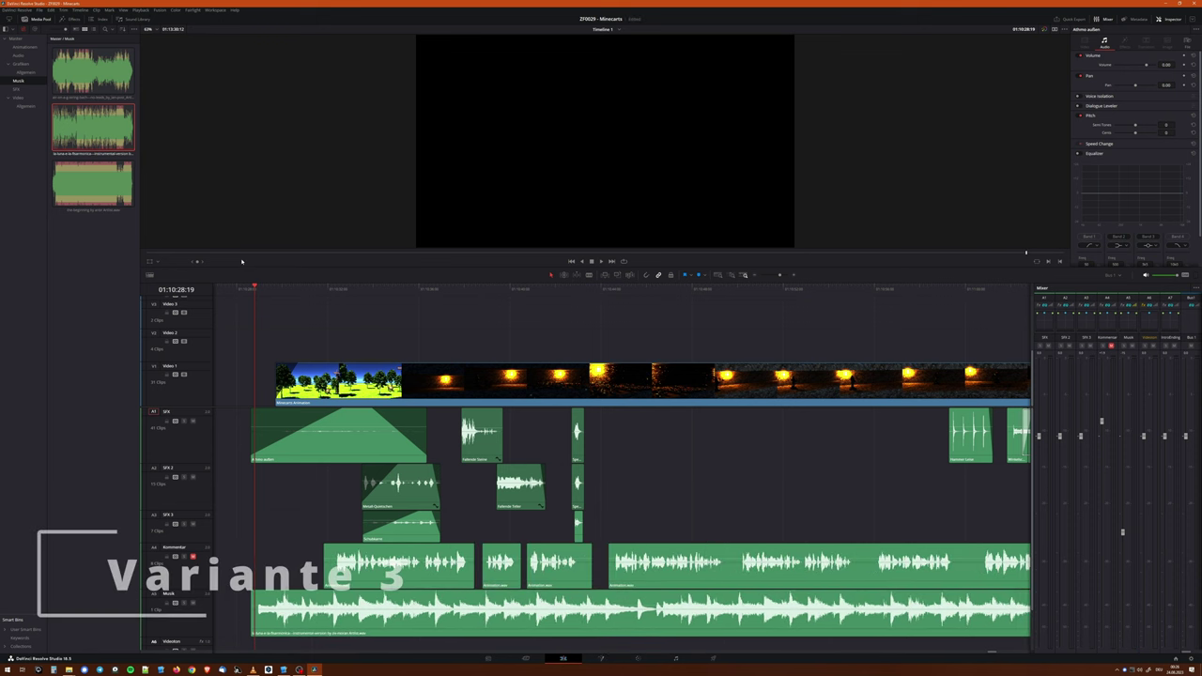
pyautogui.click(282, 313)
pyautogui.press('space')
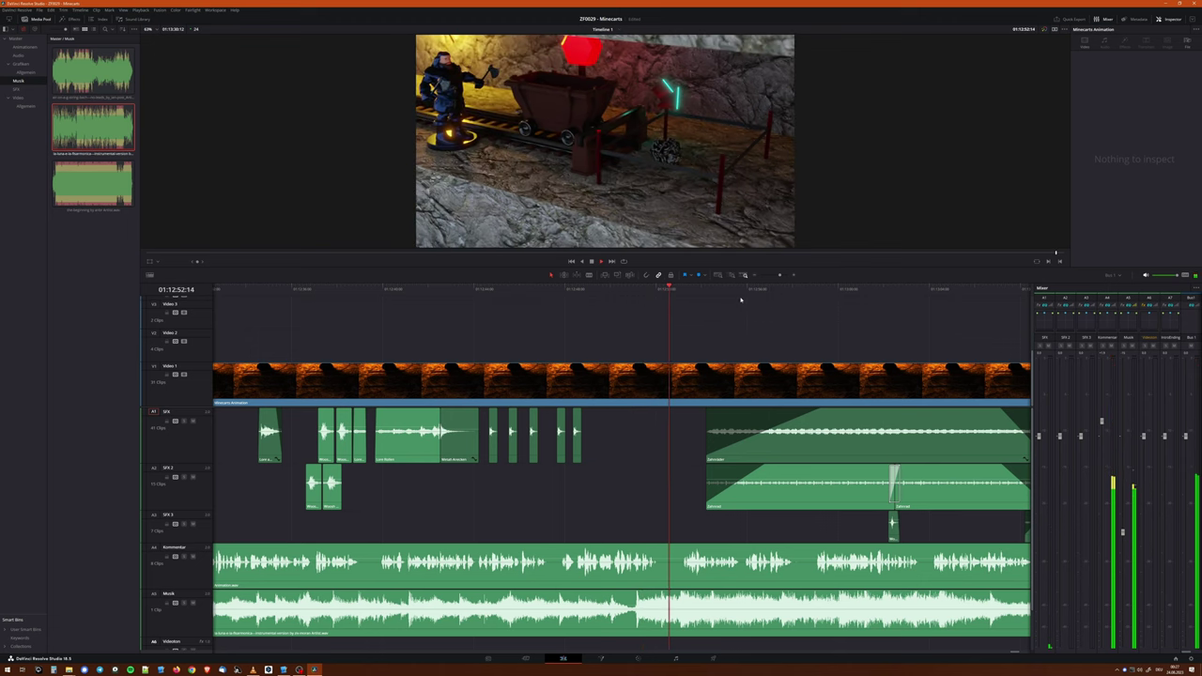
pyautogui.hscroll(3, 535, 517)
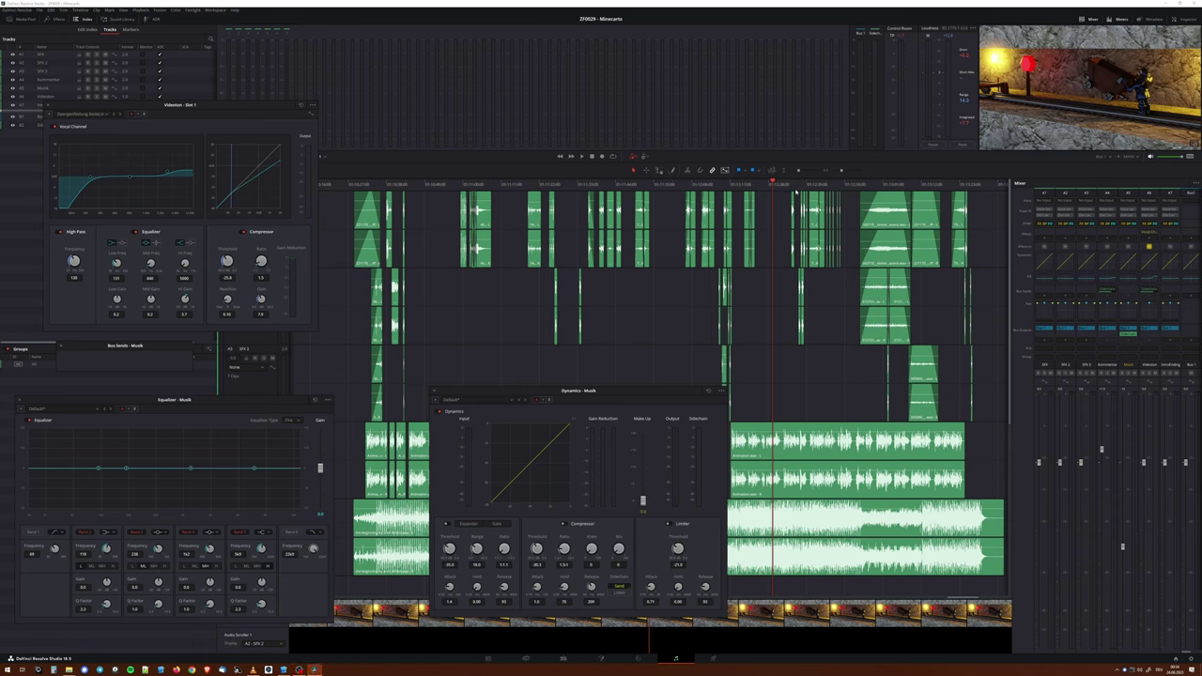
# - Play back the Fairlight mix to hear the compressed music track
pyautogui.press('space')
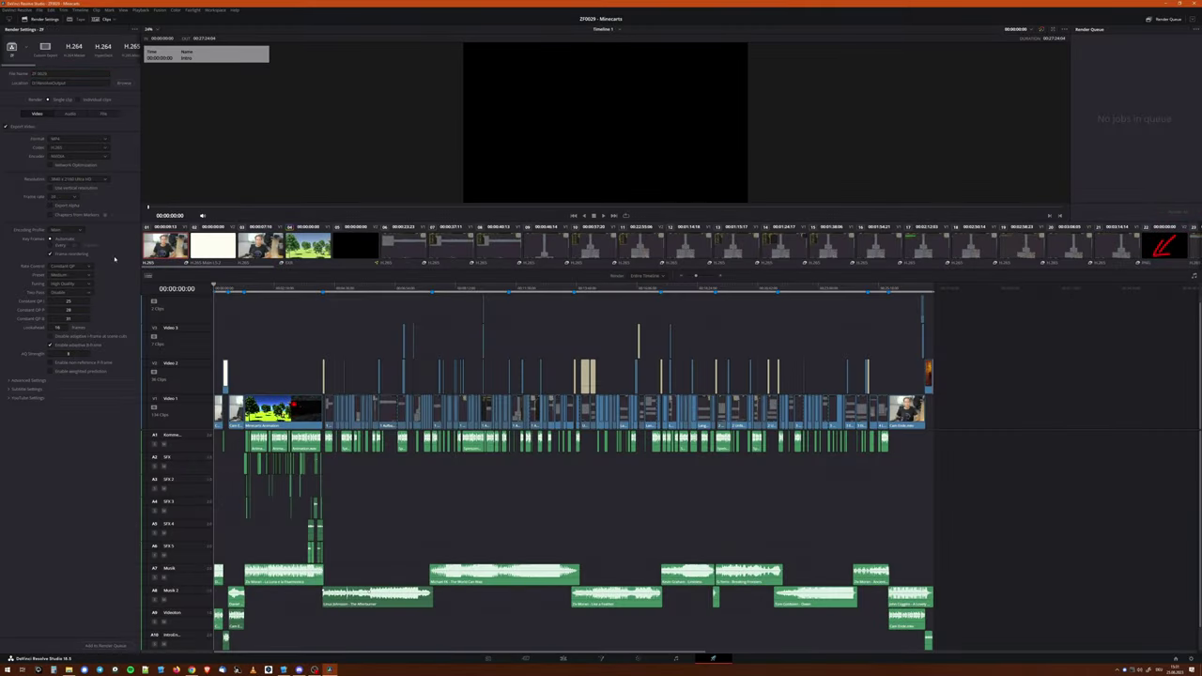
# - Set Rate Control to Variable Bitrate, add the timeline to the render queue, and render it
pyautogui.click(82, 281)
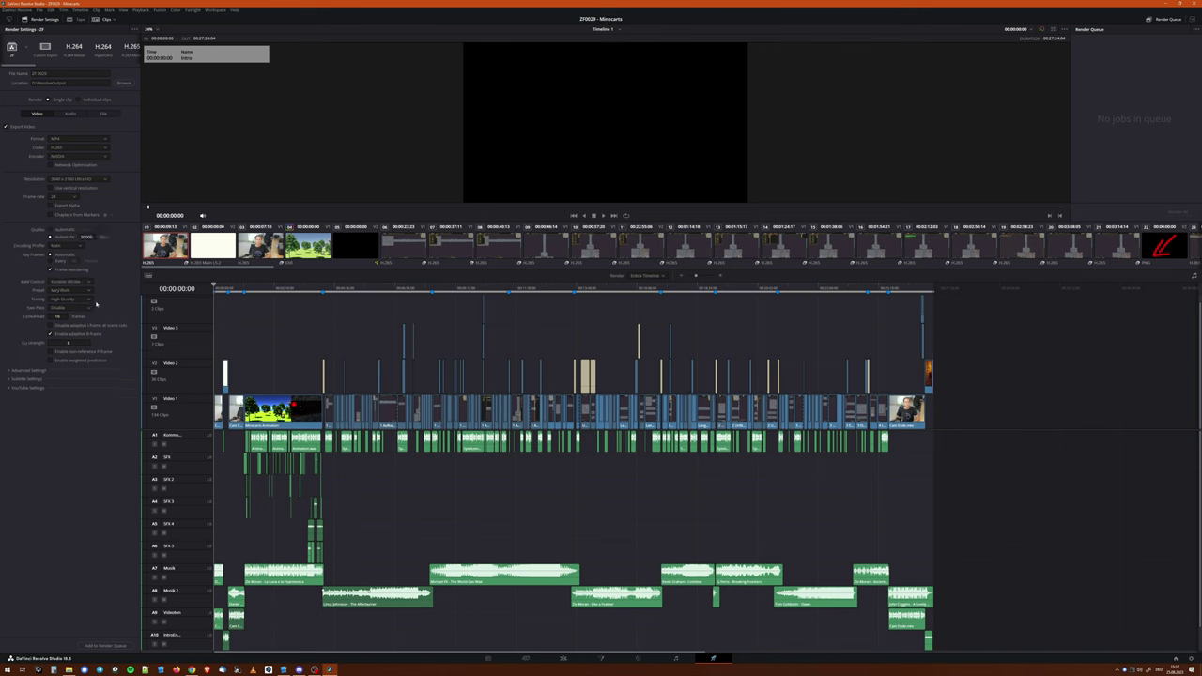
pyautogui.click(105, 645)
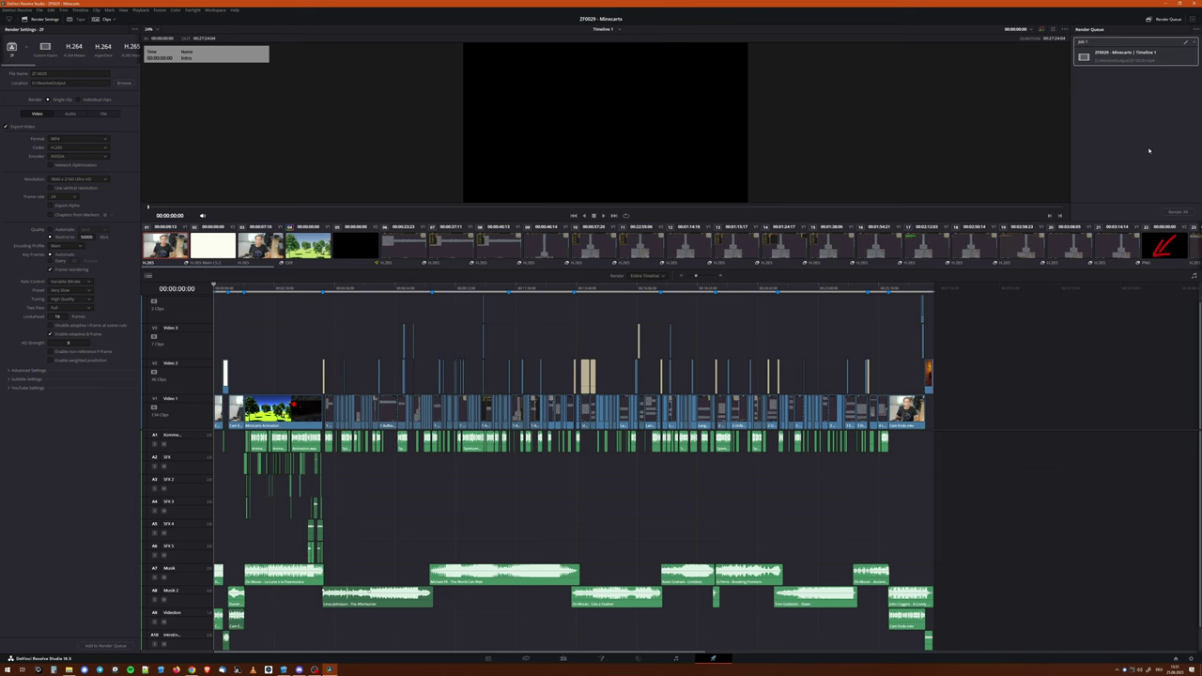
pyautogui.click(1185, 212)
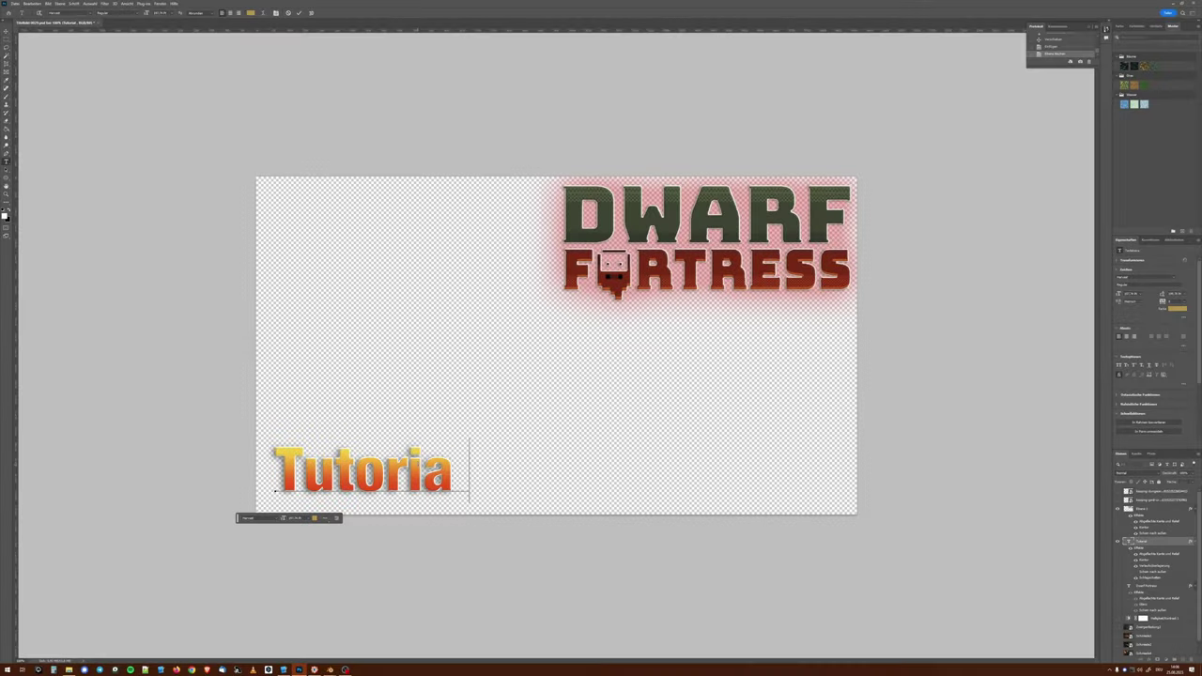
# - Place the minecart Blender render into the thumbnail and give the logo a light green outer glow
pyautogui.click(330, 670)
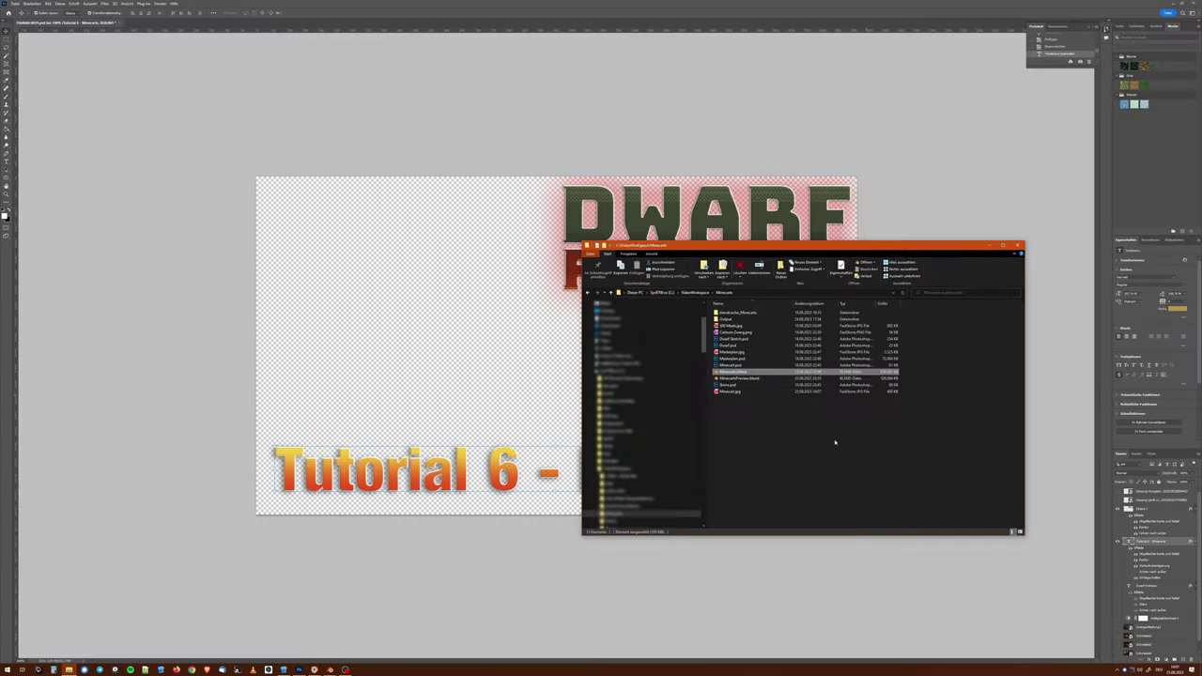
pyautogui.moveTo(728, 392); pyautogui.dragTo(483, 399)
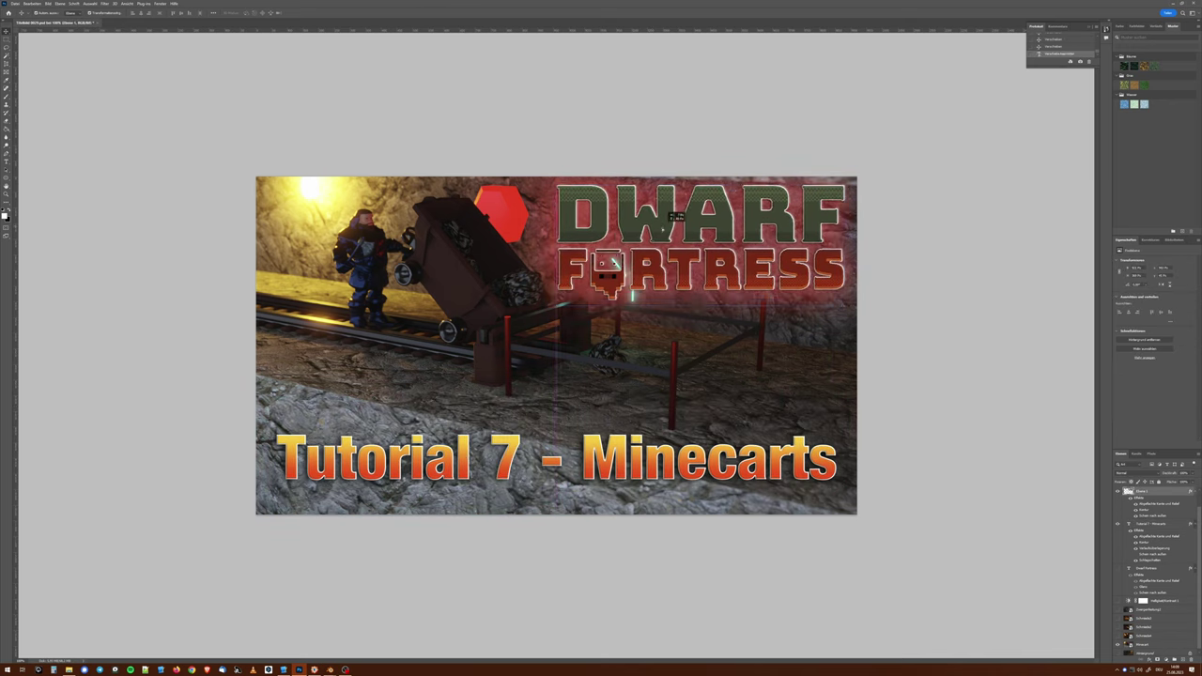
pyautogui.click(924, 312)
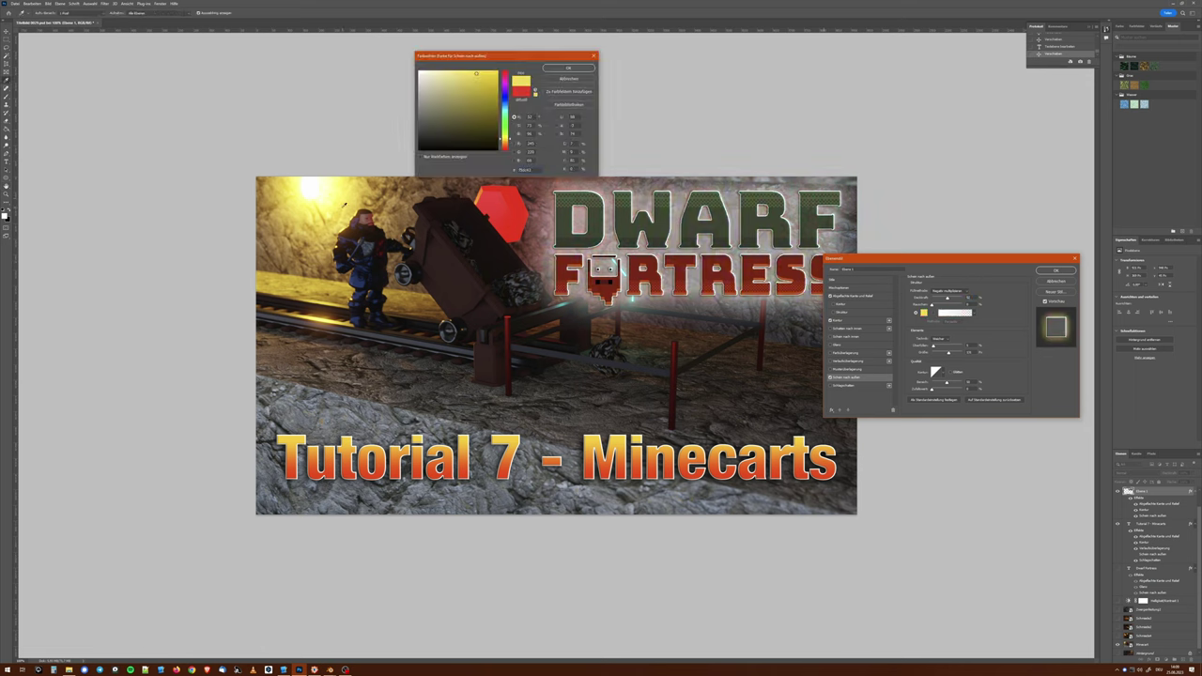
pyautogui.click(504, 114)
pyautogui.click(568, 67)
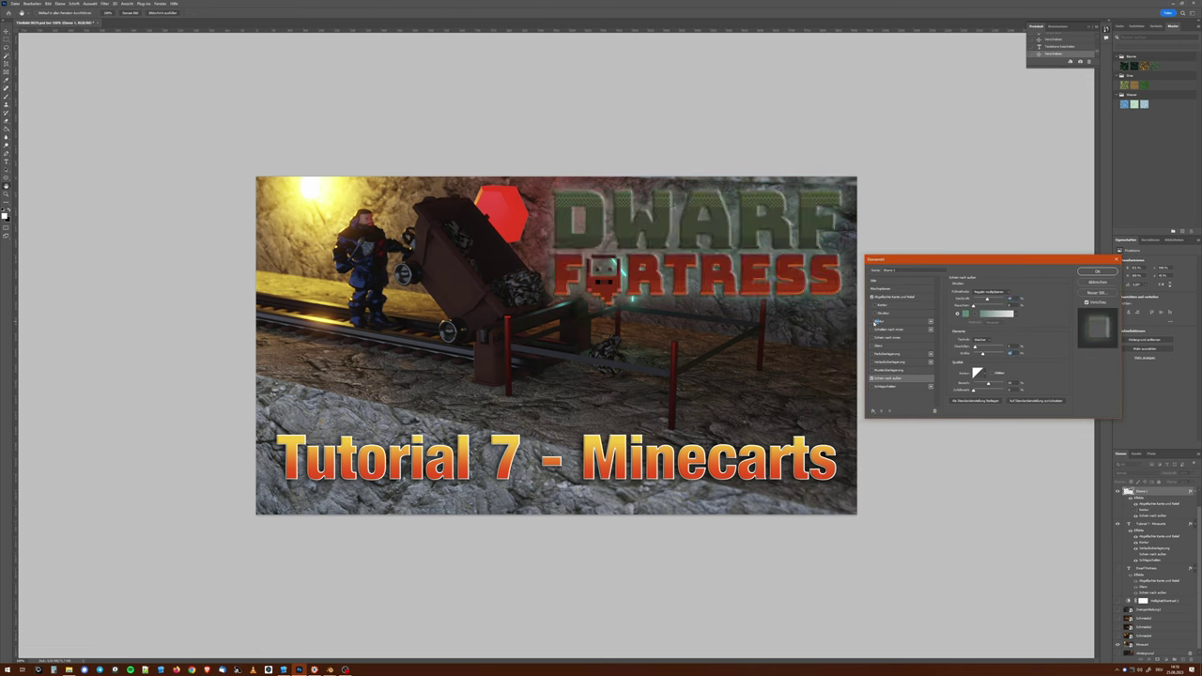
pyautogui.click(1097, 272)
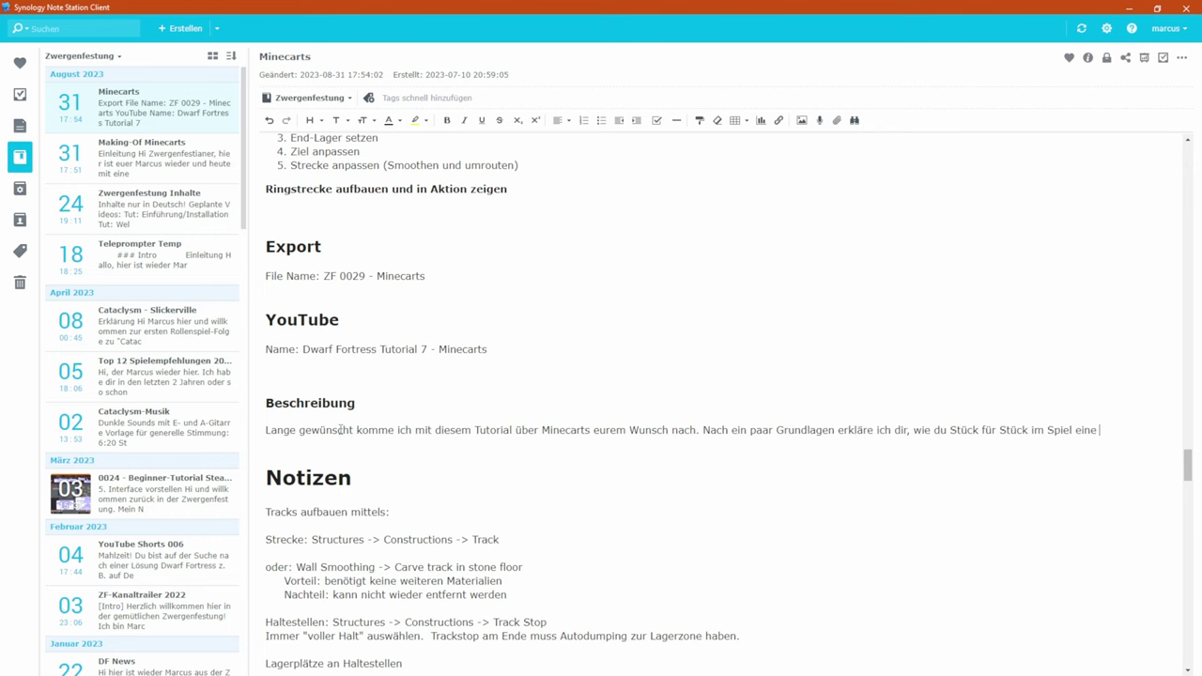
# - Finish typing the Beschreibung text in the Minecarts note and select its closing section
pyautogui.write('einfacheMinecart-')
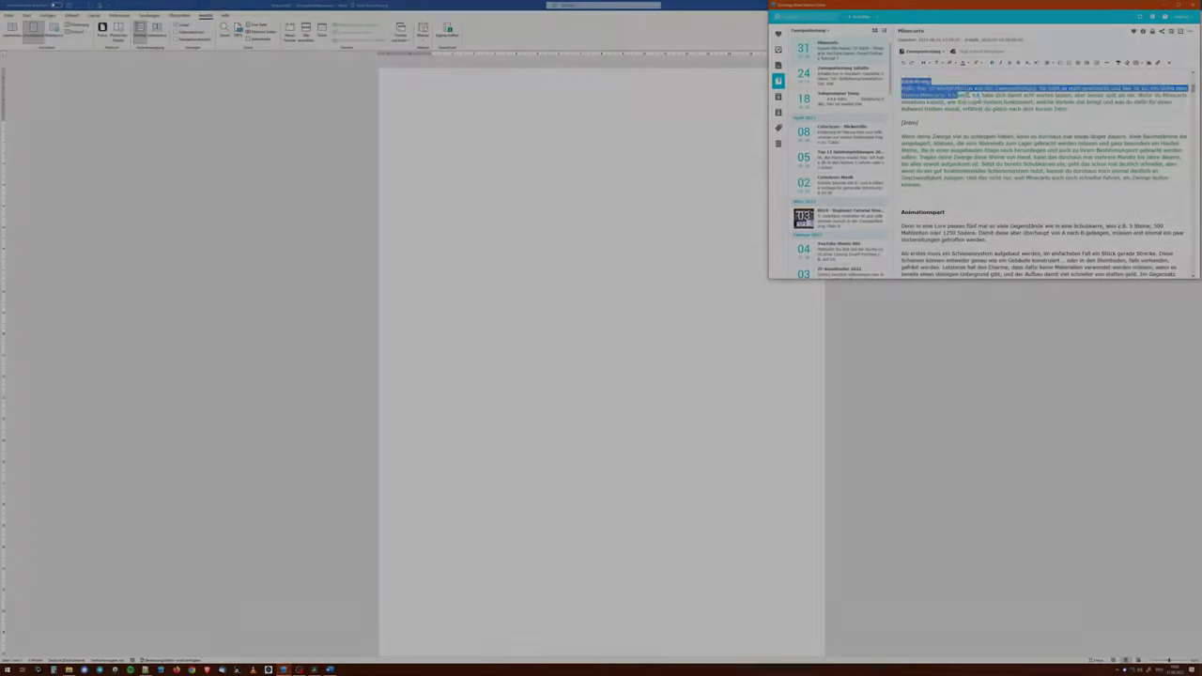
pyautogui.scroll(-3, 1011, 153)
pyautogui.scroll(-3, 1010, 153)
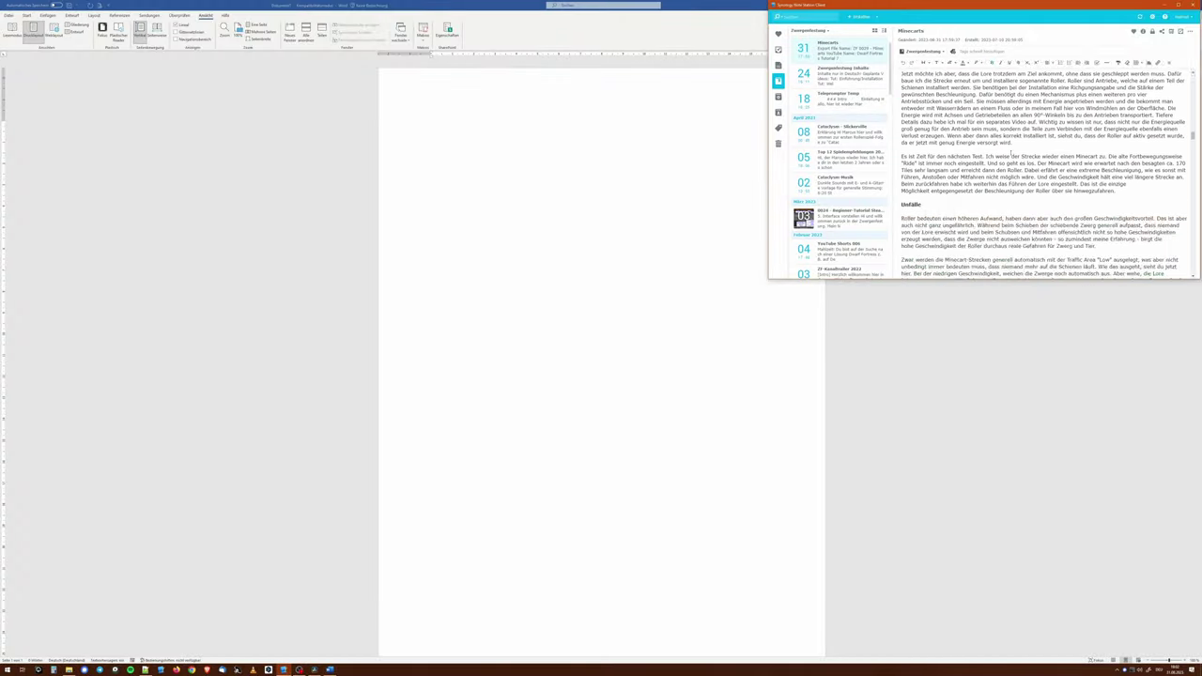
pyautogui.scroll(-3, 1011, 153)
pyautogui.scroll(-3, 1011, 153)
pyautogui.scroll(-1, 1011, 153)
pyautogui.moveTo(902, 85); pyautogui.dragTo(1132, 219)
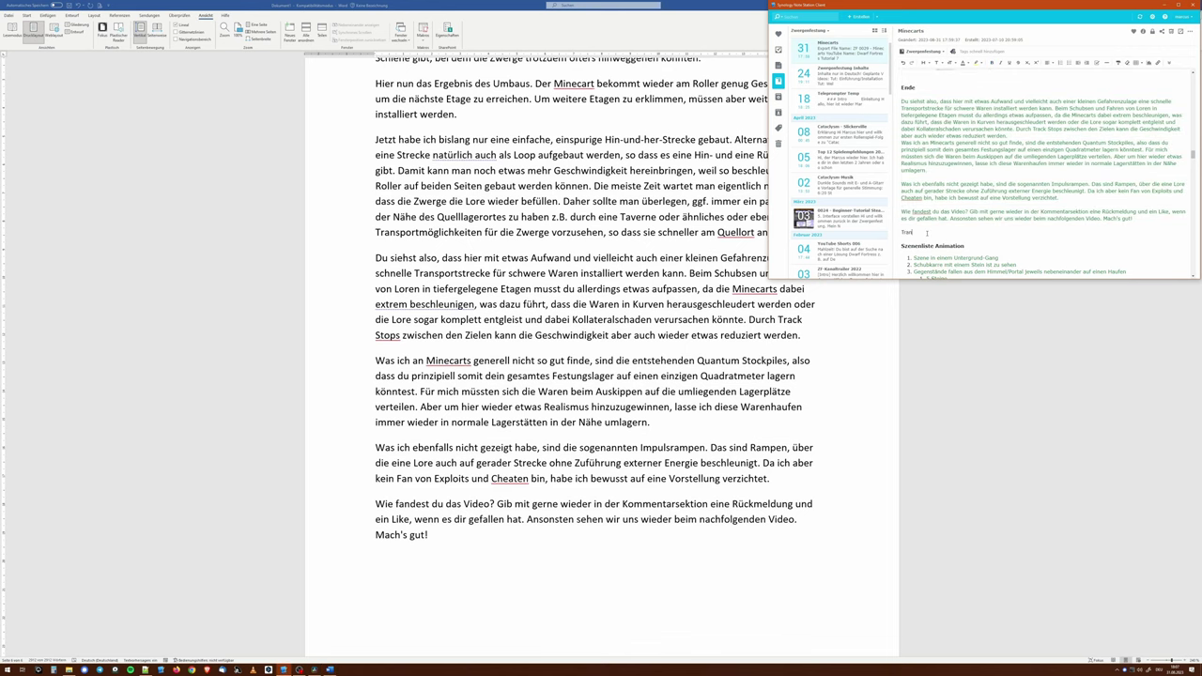
# - Add a Transkript heading and paste the transcript copied from Word beneath it
pyautogui.write('skript')
pyautogui.press('Return')
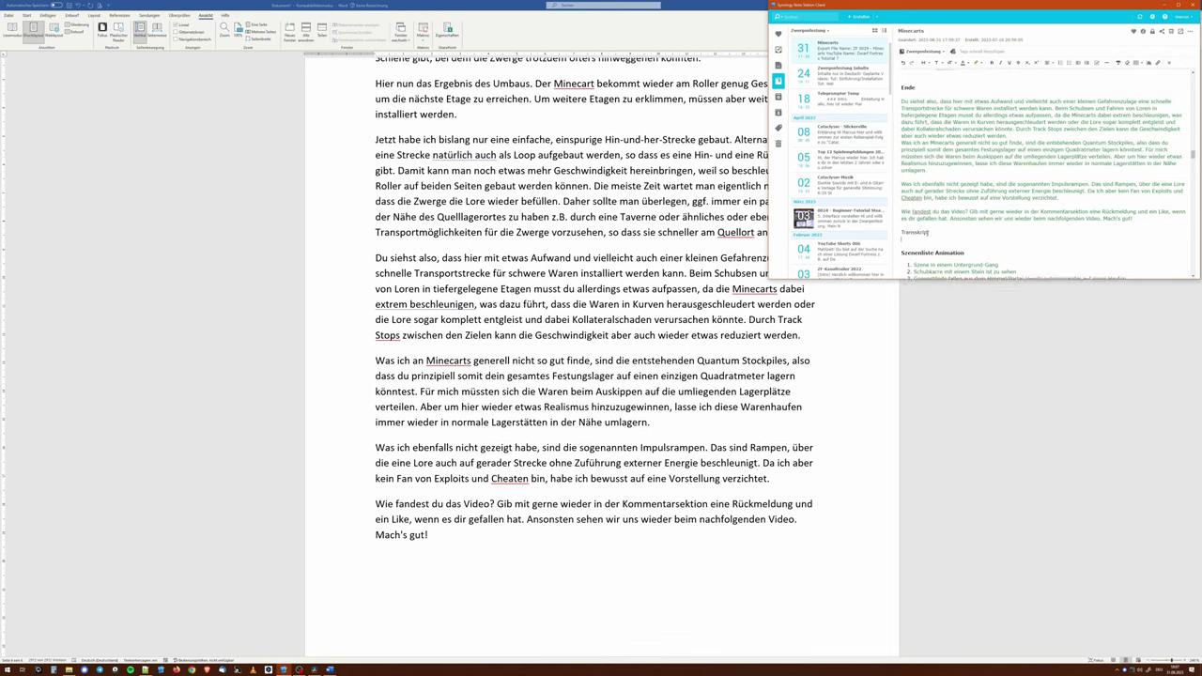
pyautogui.doubleClick(921, 233)
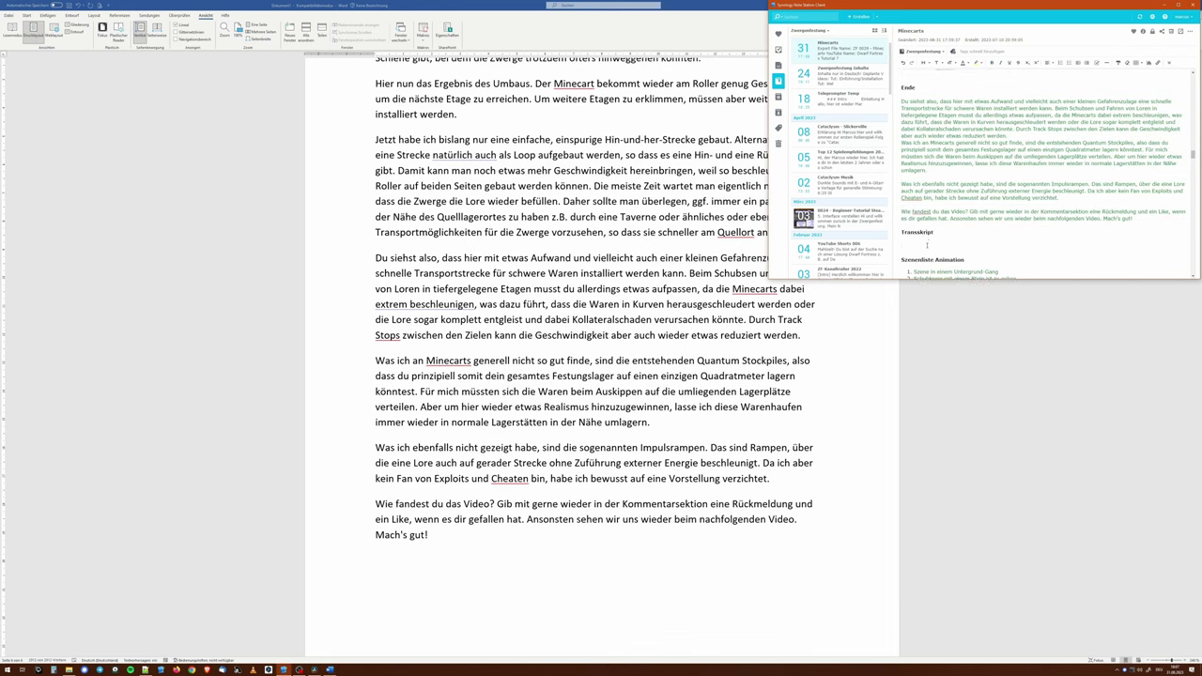
pyautogui.rightClick(927, 245)
pyautogui.click(959, 304)
pyautogui.scroll(-5, 1044, 135)
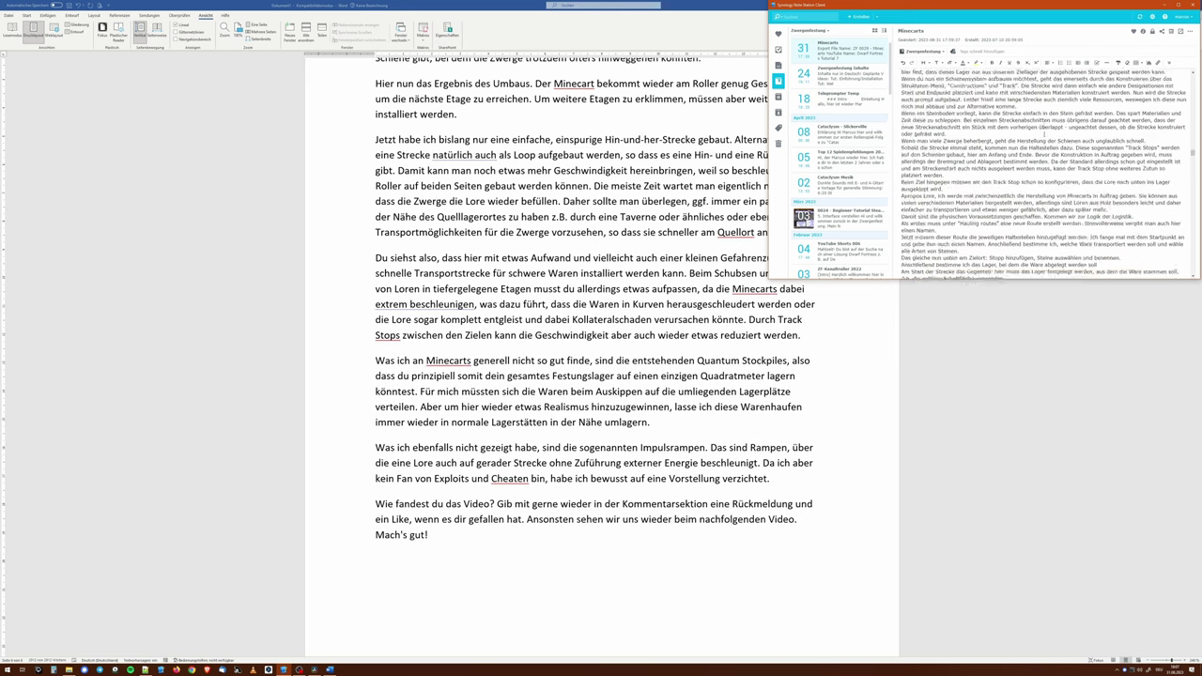
pyautogui.scroll(-5, 1044, 134)
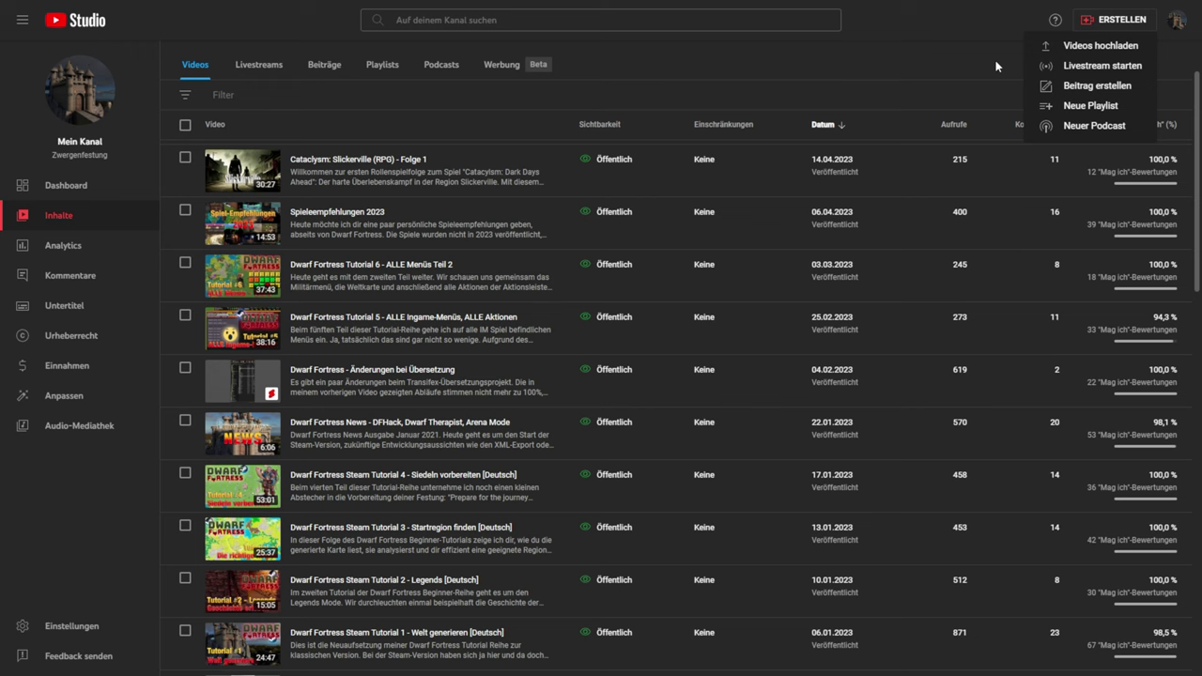
# - Start a new upload with the rendered Minecarts video file
pyautogui.click(1120, 49)
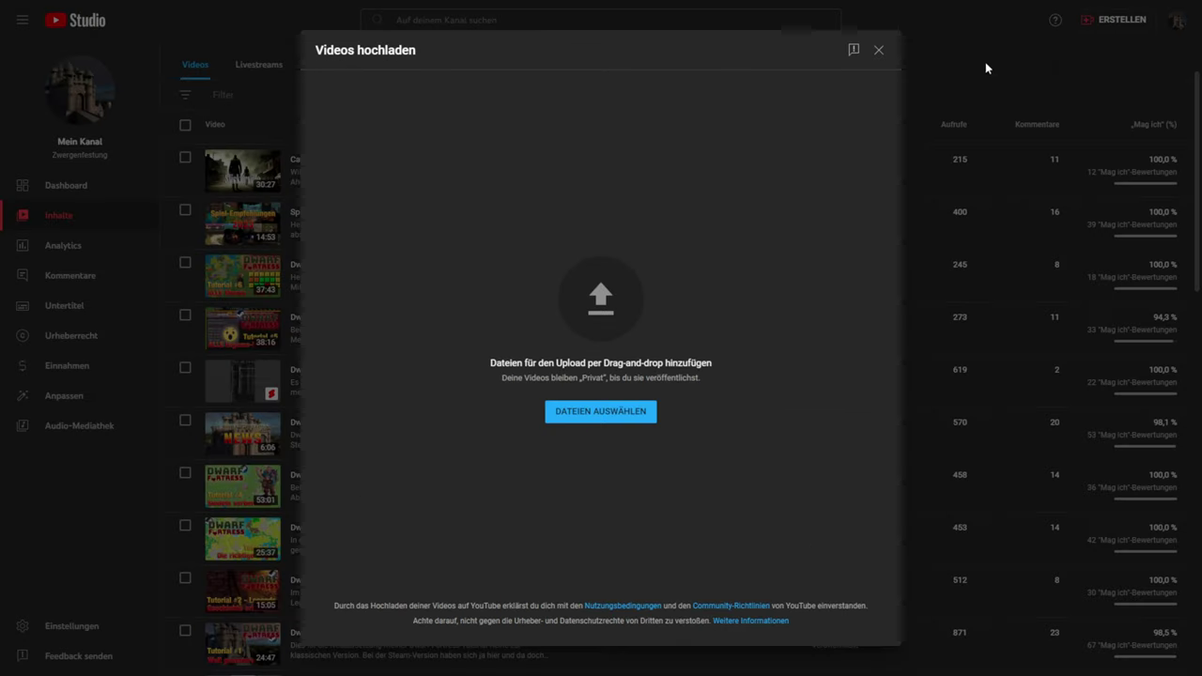
pyautogui.hotkey('alt', 'Tab')
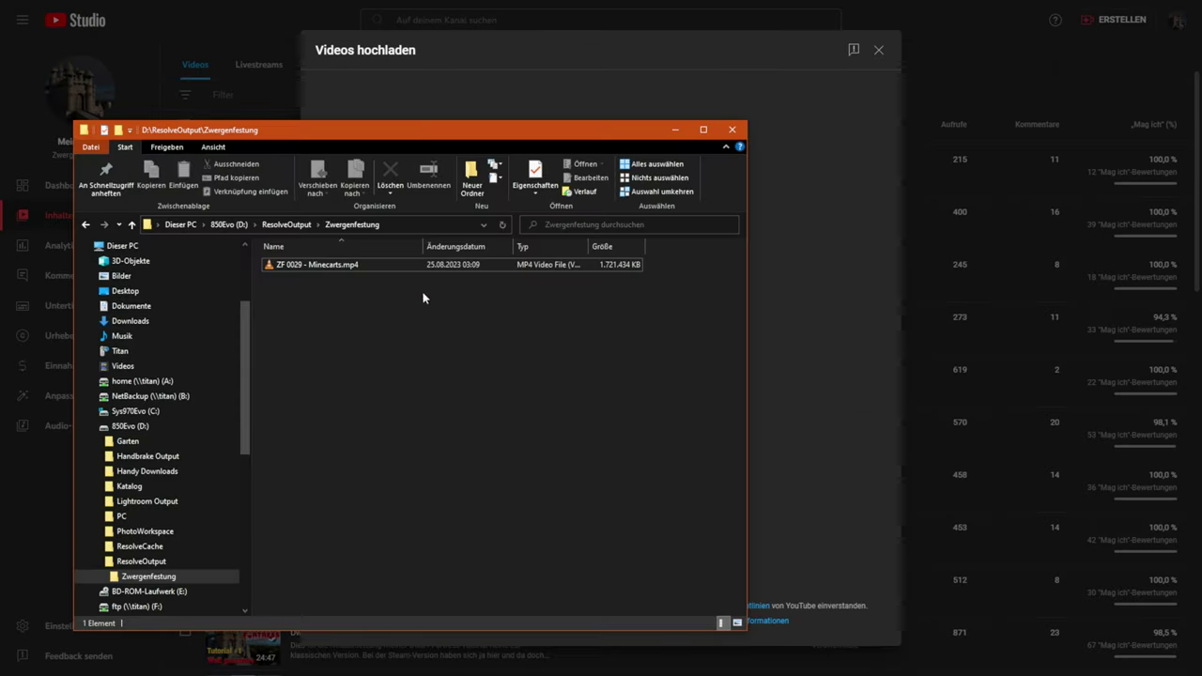
pyautogui.moveTo(310, 264); pyautogui.dragTo(804, 287)
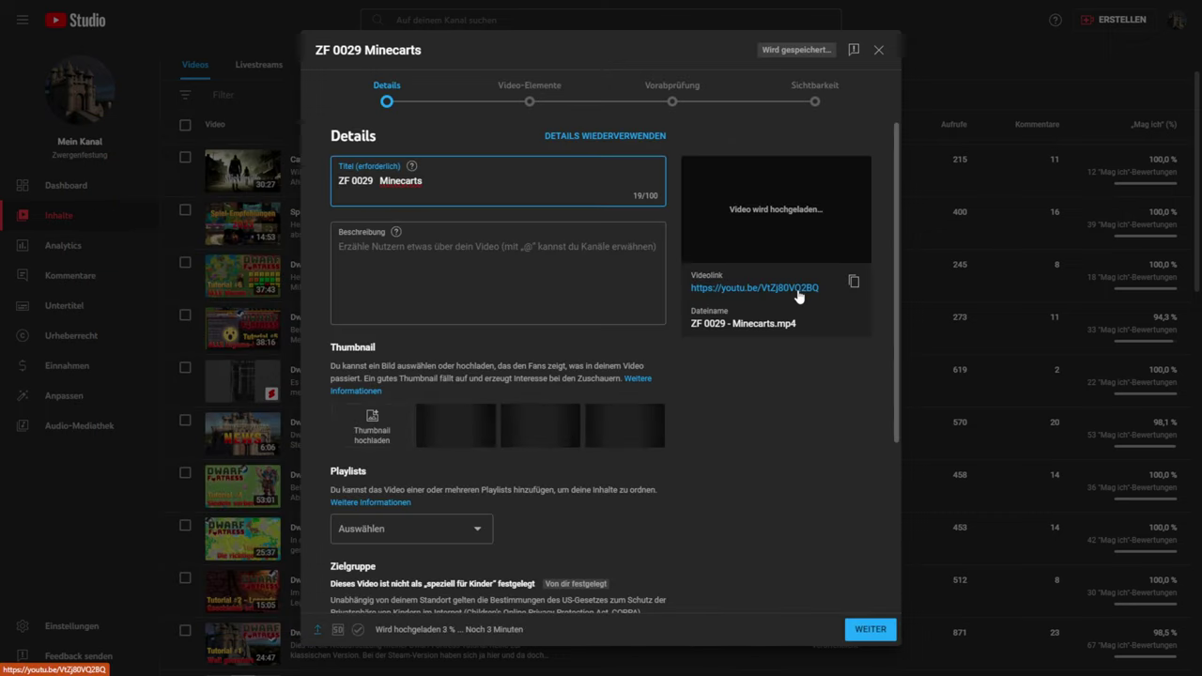
# - Title the video 'Dwarf Fortress Tutorial 7 - Minecarts' and paste the description followed by 'Inhalt:'
pyautogui.tripleClick(542, 176)
pyautogui.write('Dwarf Fortress Tutorial 7')
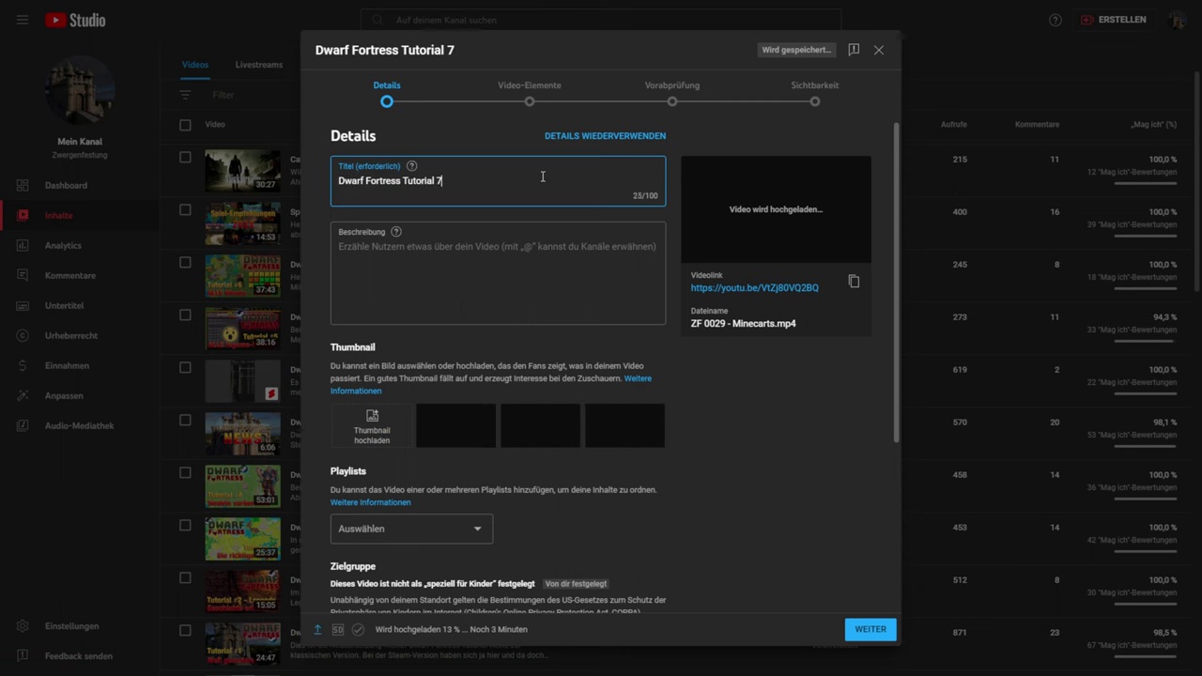
pyautogui.click(497, 260)
pyautogui.write('Lange gewünscht komme ich mit diesem Tutorial über Minecarts eurem Wunsch nach. Nach ein paar Grundlagen erkläre ich dir, wie du Stück für Stück im Spiel eine einfache Minecart-Strecke aufbauen kannst. Ebenfalls behandle ich das Thema Antriebe (Roller) sowie mögliche Gefahren im Umgang mit Minecarts. Ich denke eine Prise Humor habe ich auch mit einfließen lassen, aber siehe selbst. ;-)')
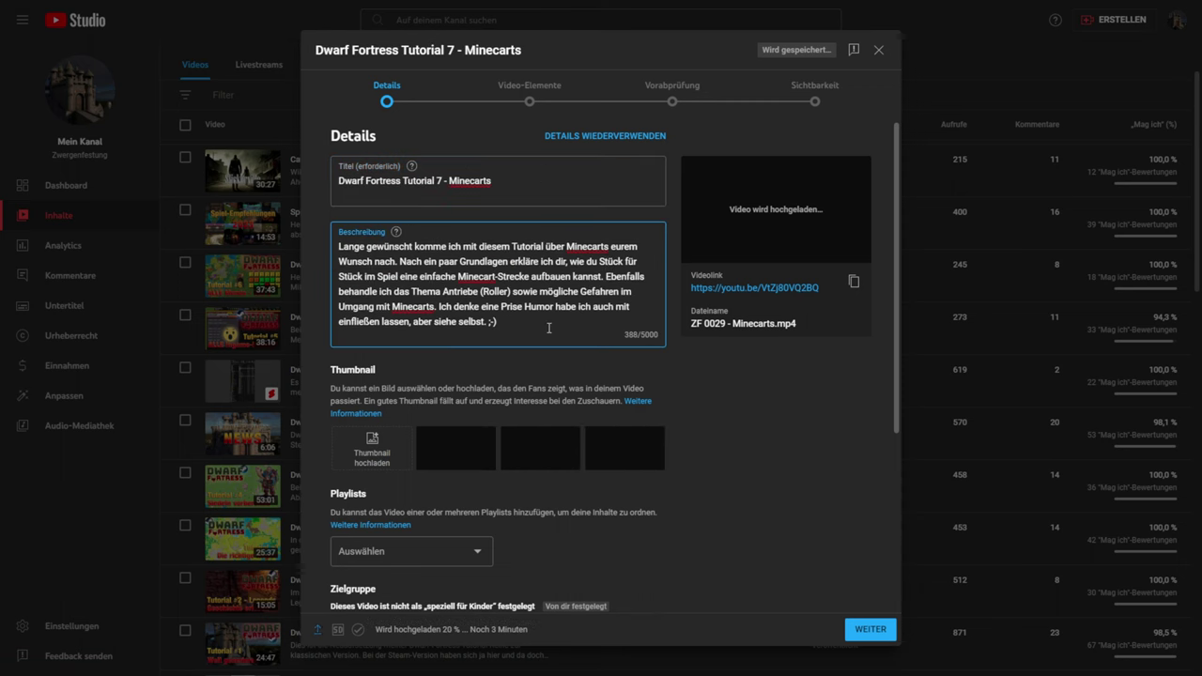
pyautogui.press('Return')
pyautogui.press('Return')
pyautogui.write('Inhalt:')
pyautogui.press('Return')
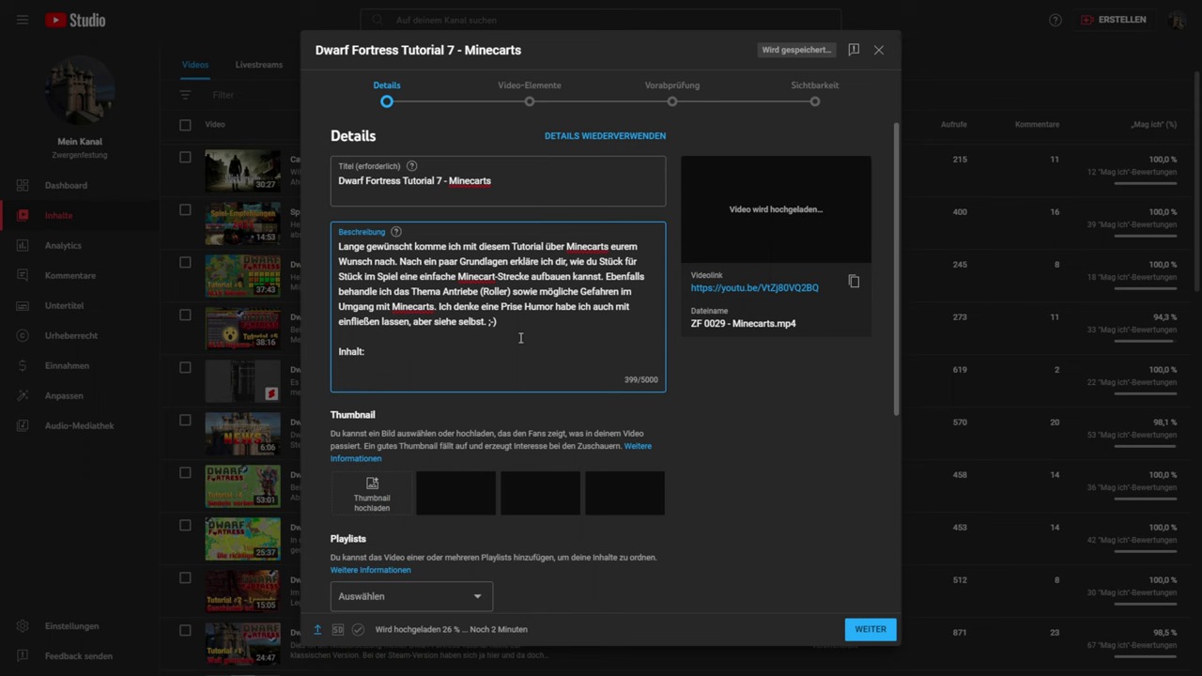
# - Add the video to the Dwarf Fortress Tutorial-Reihe playlist
pyautogui.scroll(-2, 495, 395)
pyautogui.click(489, 404)
pyautogui.click(352, 418)
pyautogui.click(712, 401)
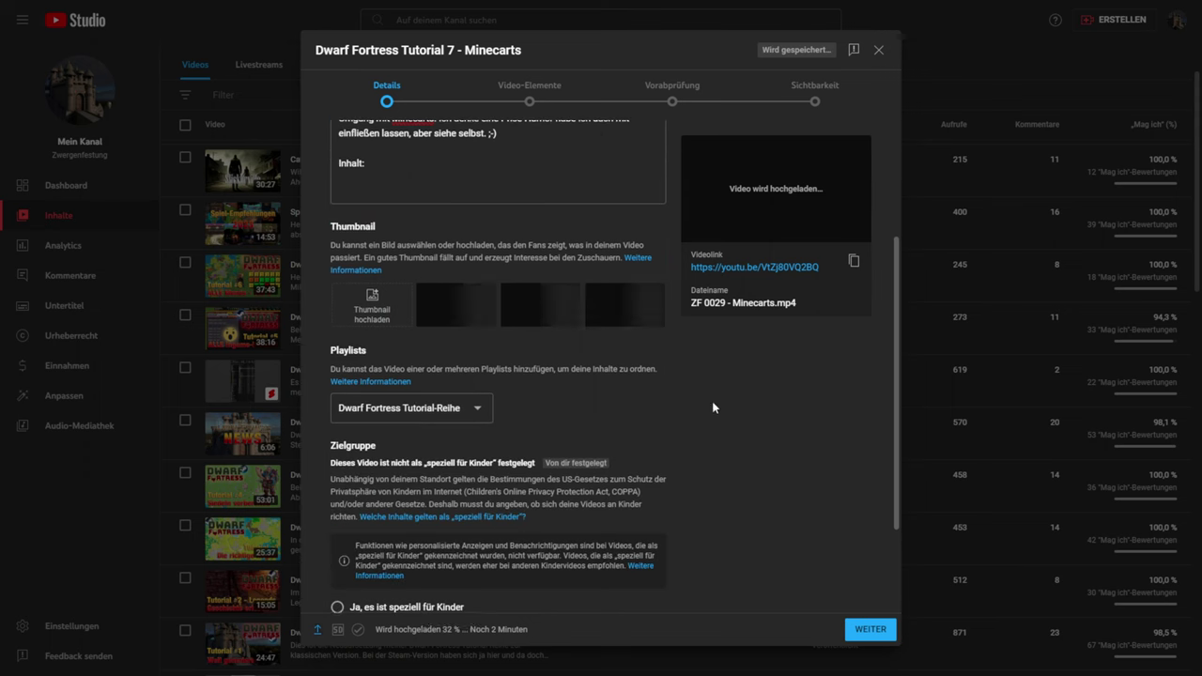
# - Set Dwarf Fortress as the game title
pyautogui.scroll(-1, 658, 395)
pyautogui.scroll(-5, 591, 377)
pyautogui.scroll(-3, 557, 336)
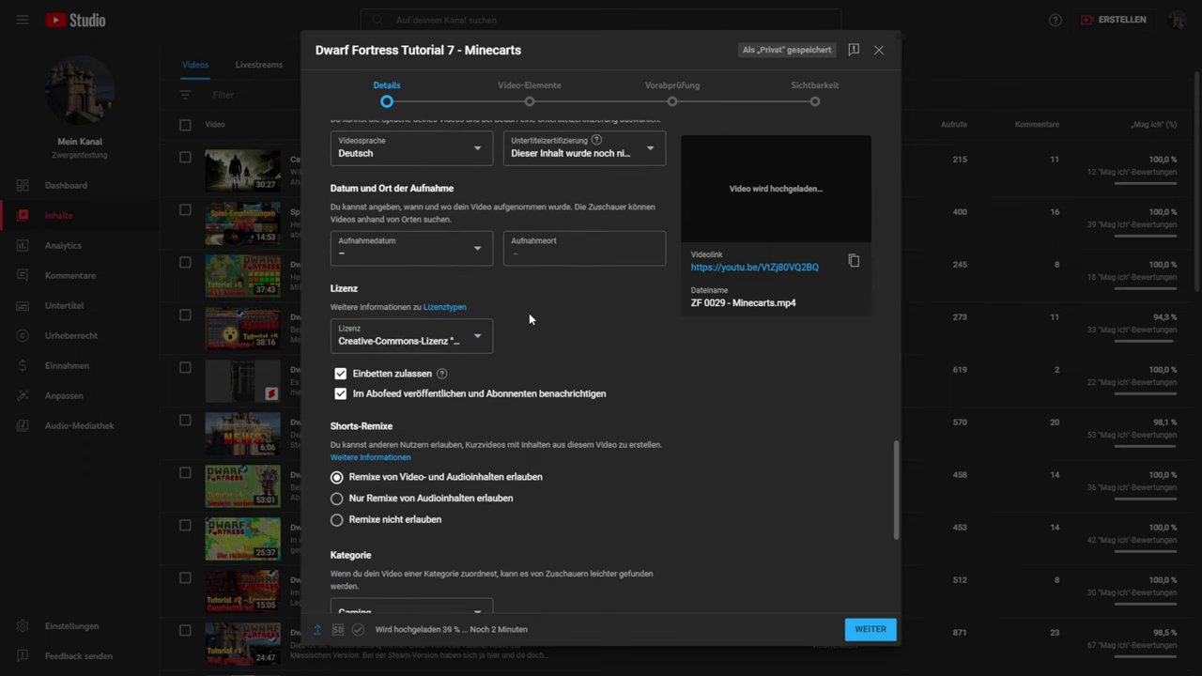
pyautogui.scroll(-2, 529, 315)
pyautogui.click(451, 472)
pyautogui.write('dwarf fo')
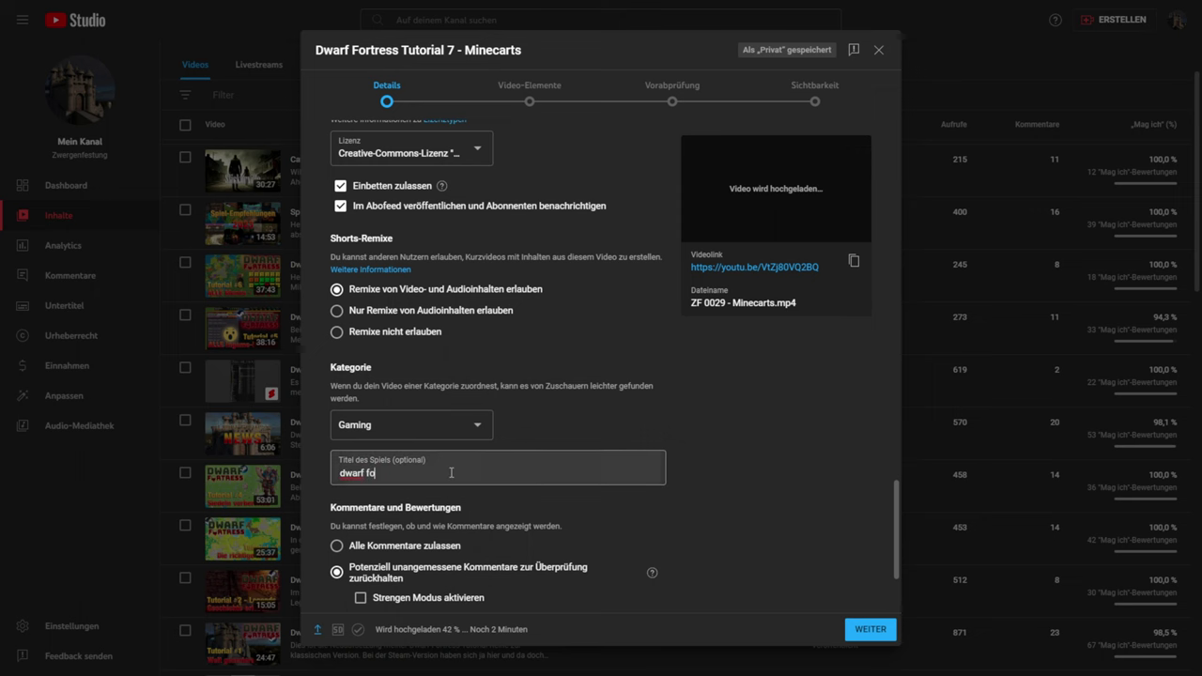
pyautogui.write('rt')
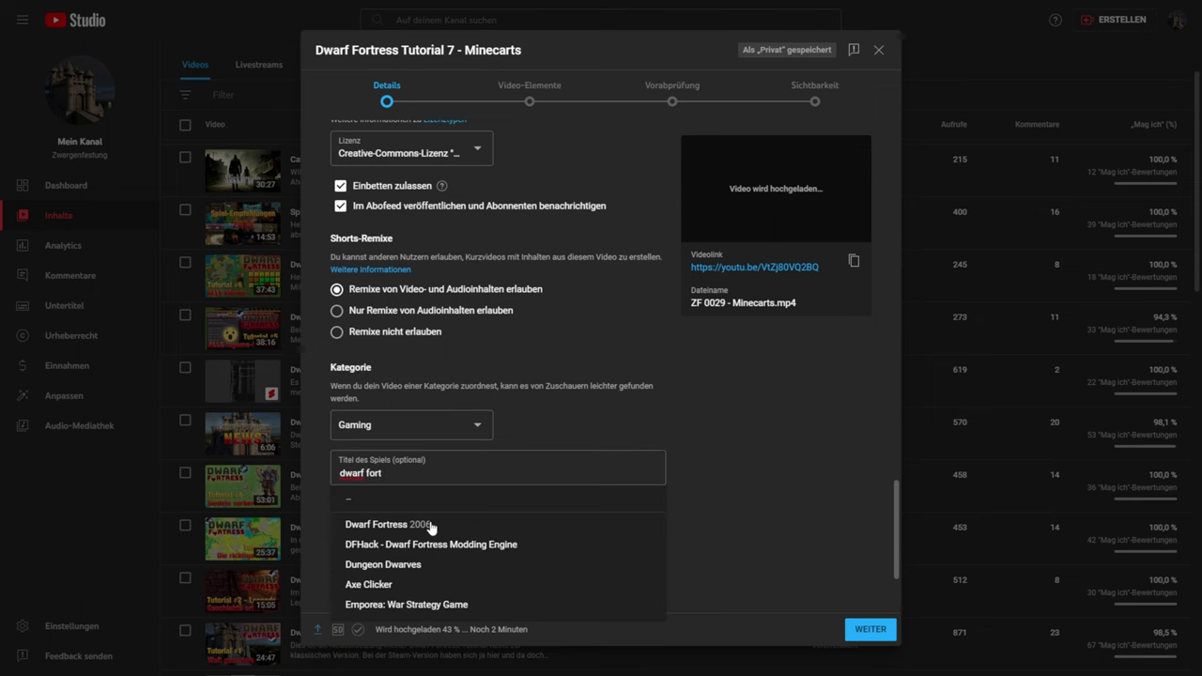
pyautogui.click(432, 529)
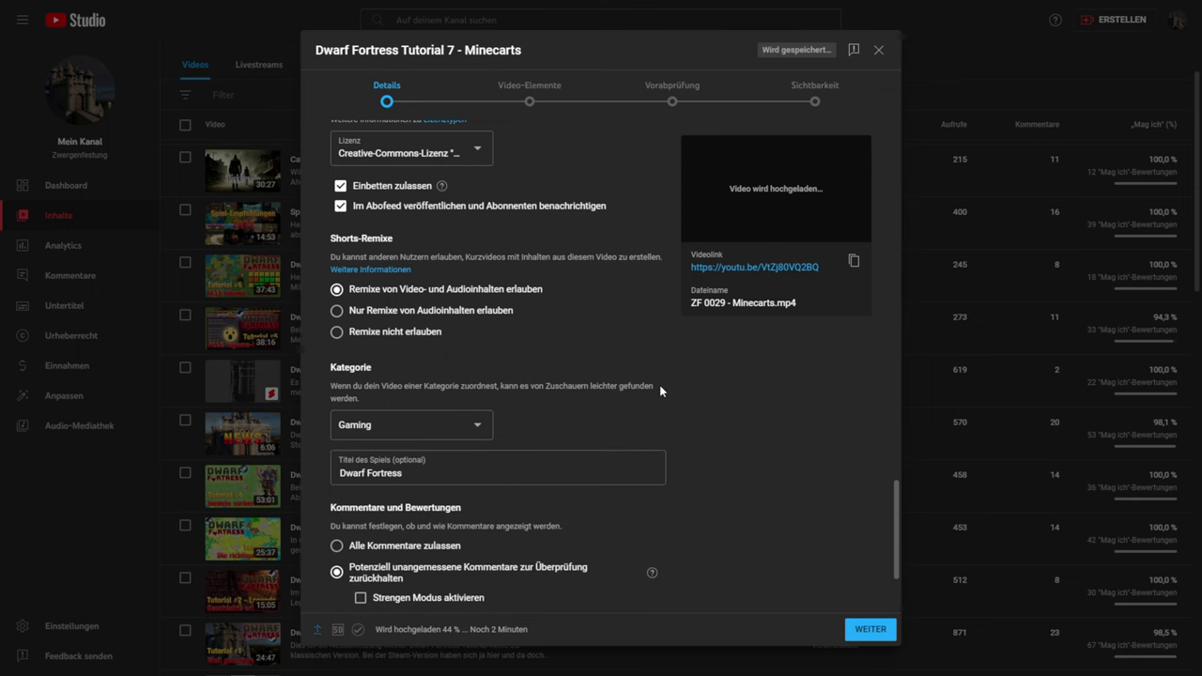
pyautogui.scroll(-3, 660, 391)
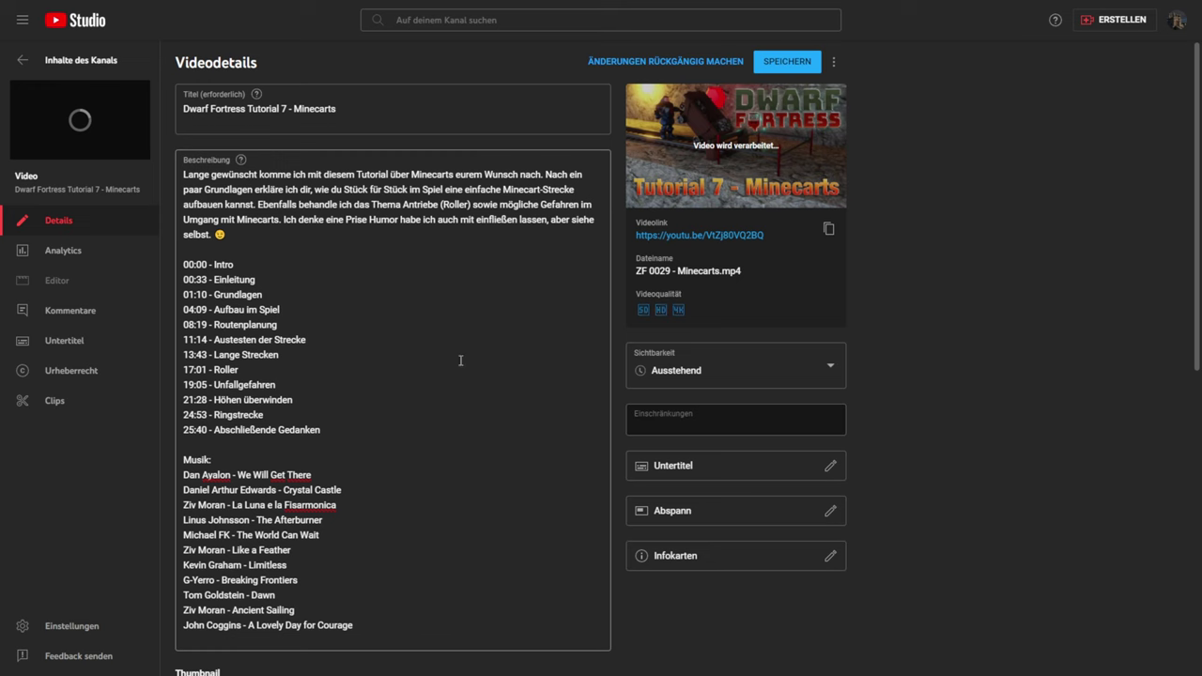
# - Auto-sync German subtitles from the pasted full video transcript and finish with Fertig
pyautogui.click(830, 470)
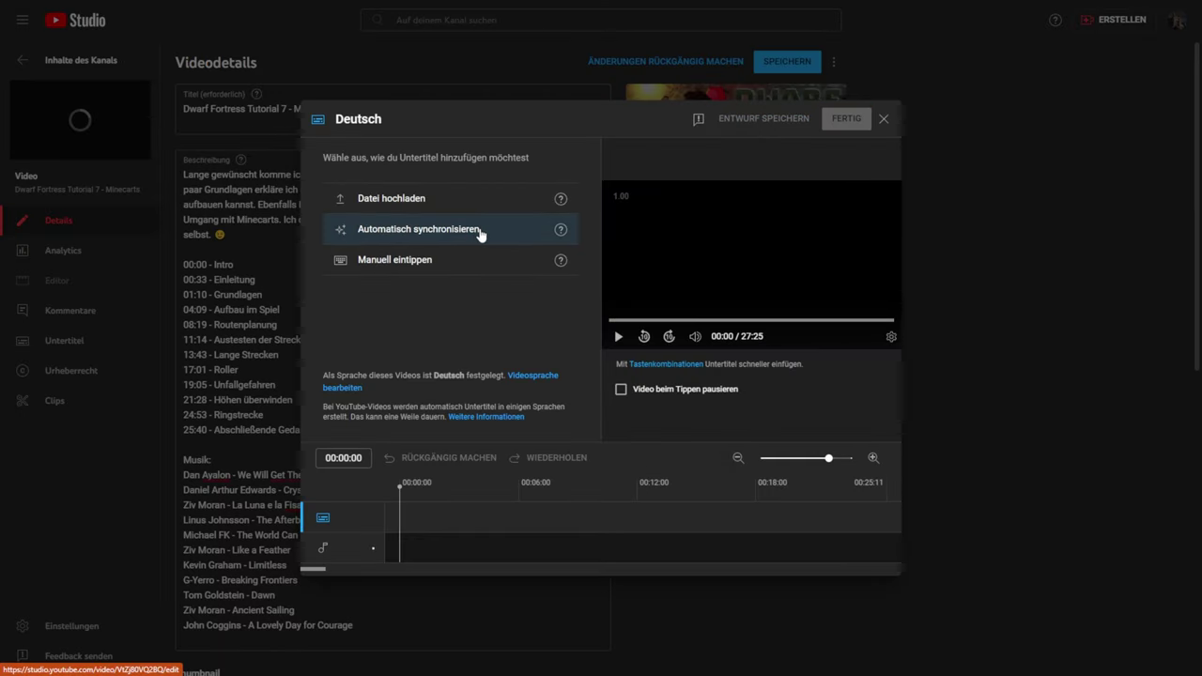
pyautogui.click(481, 233)
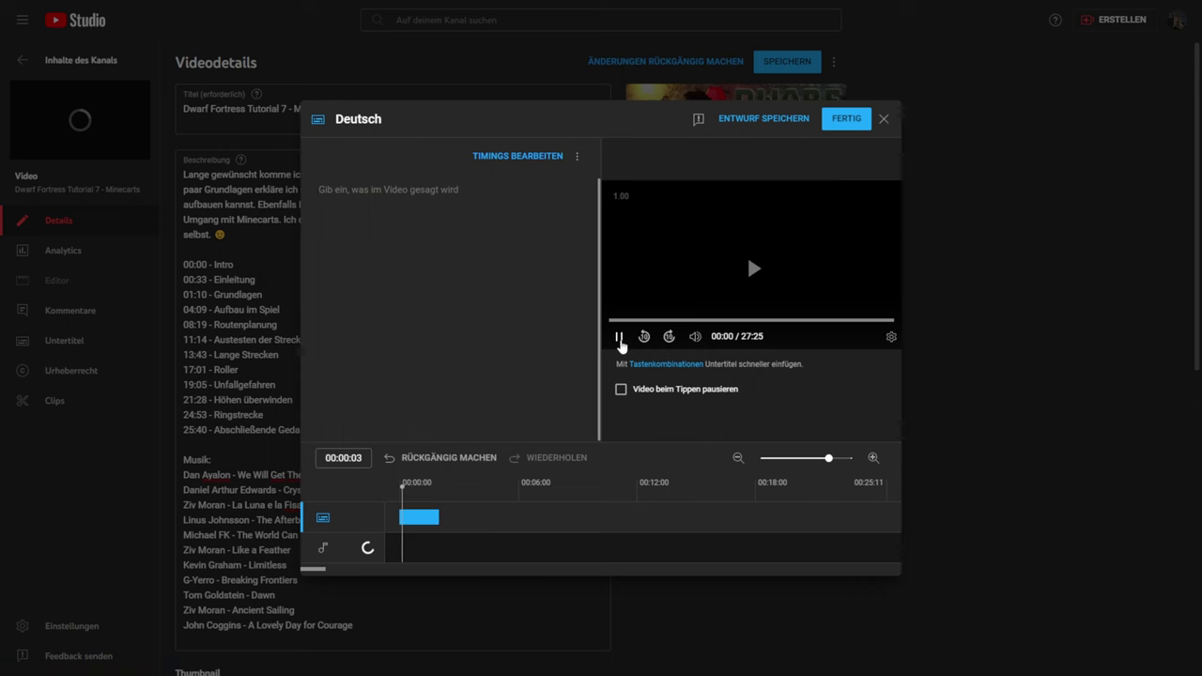
pyautogui.click(384, 243)
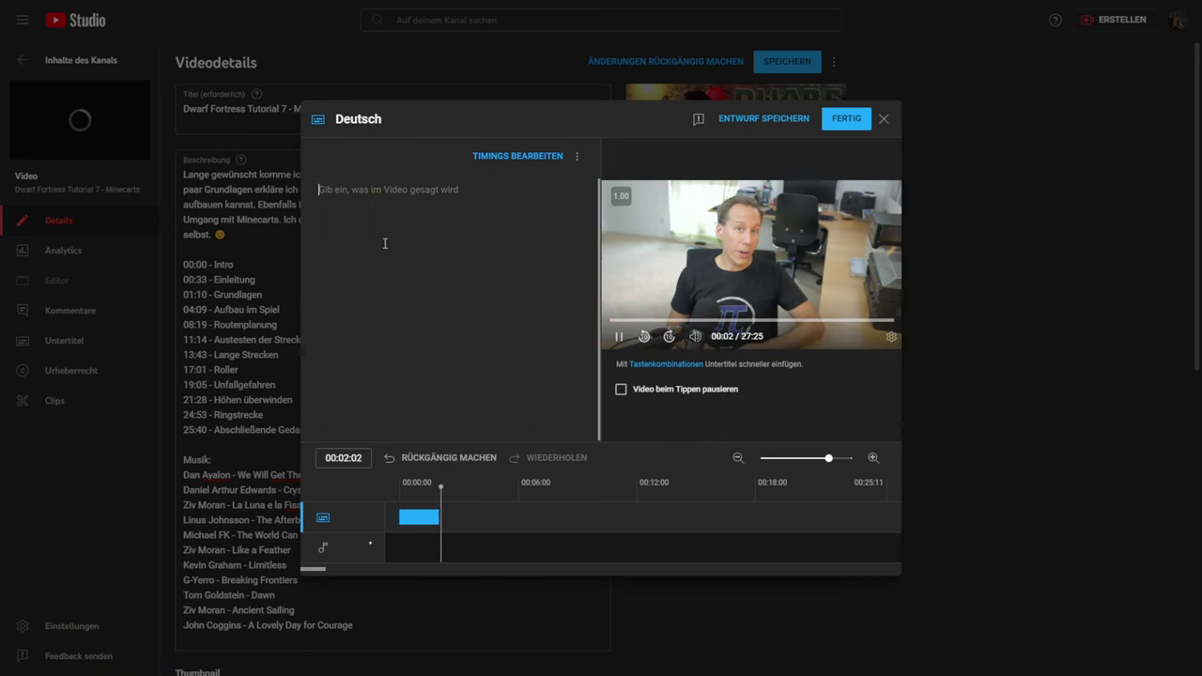
pyautogui.hotkey('ctrl', 'v')
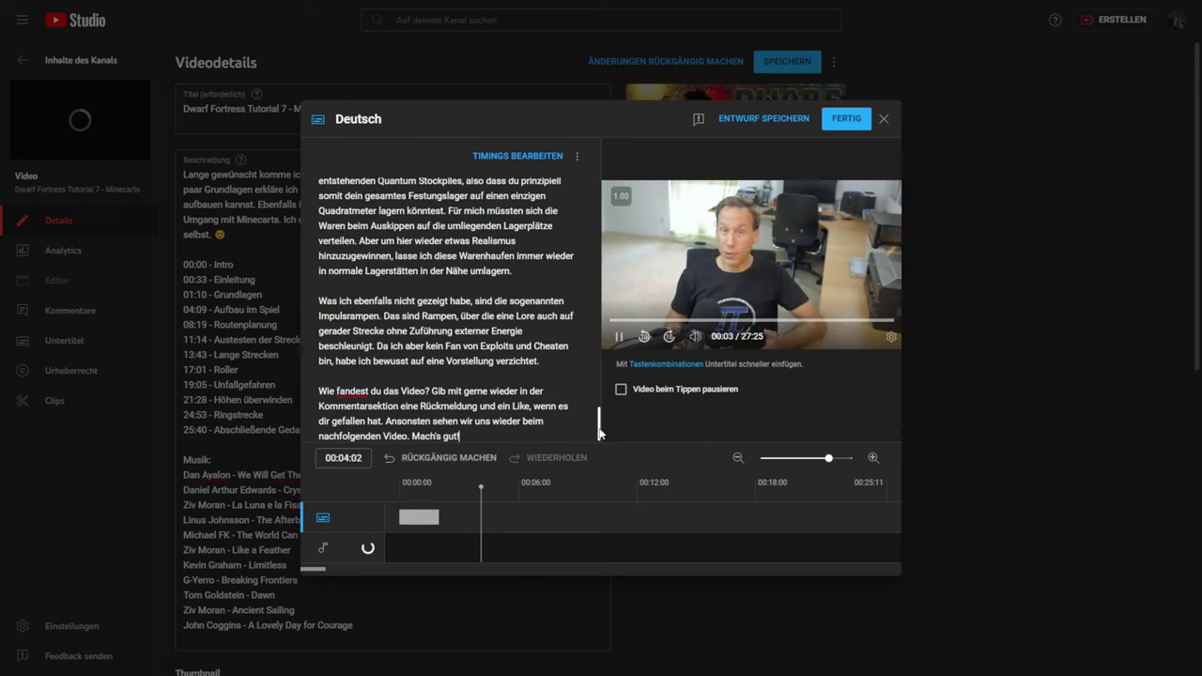
pyautogui.moveTo(599, 427); pyautogui.dragTo(596, 188)
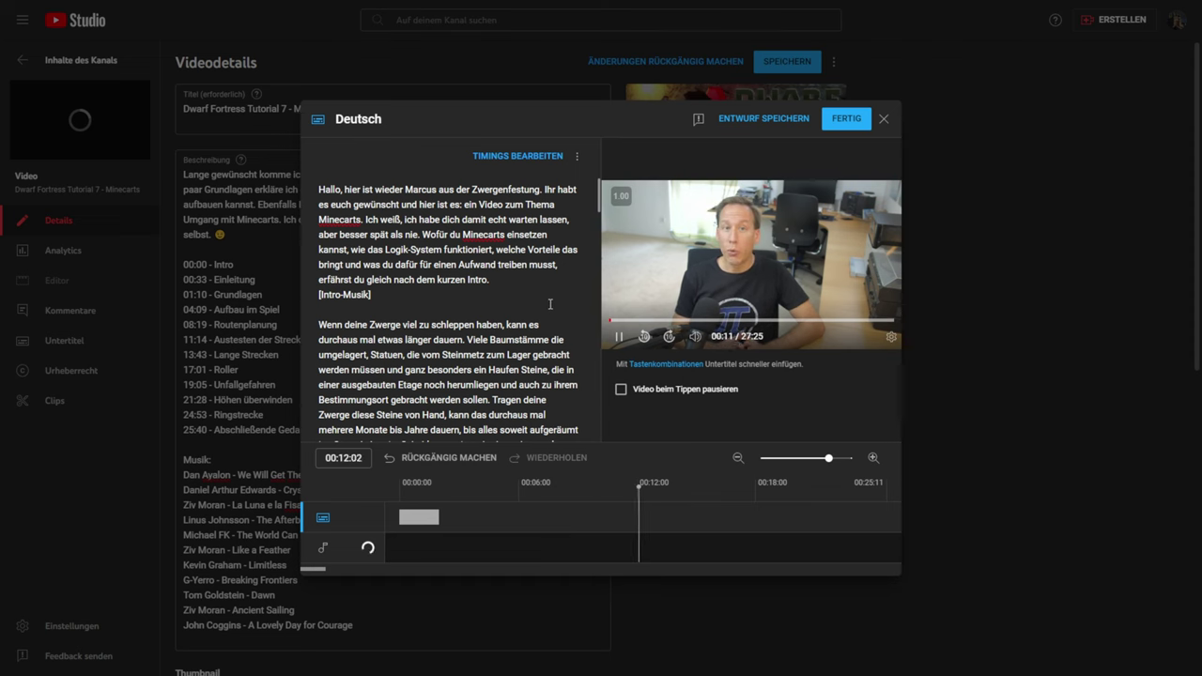
pyautogui.click(623, 339)
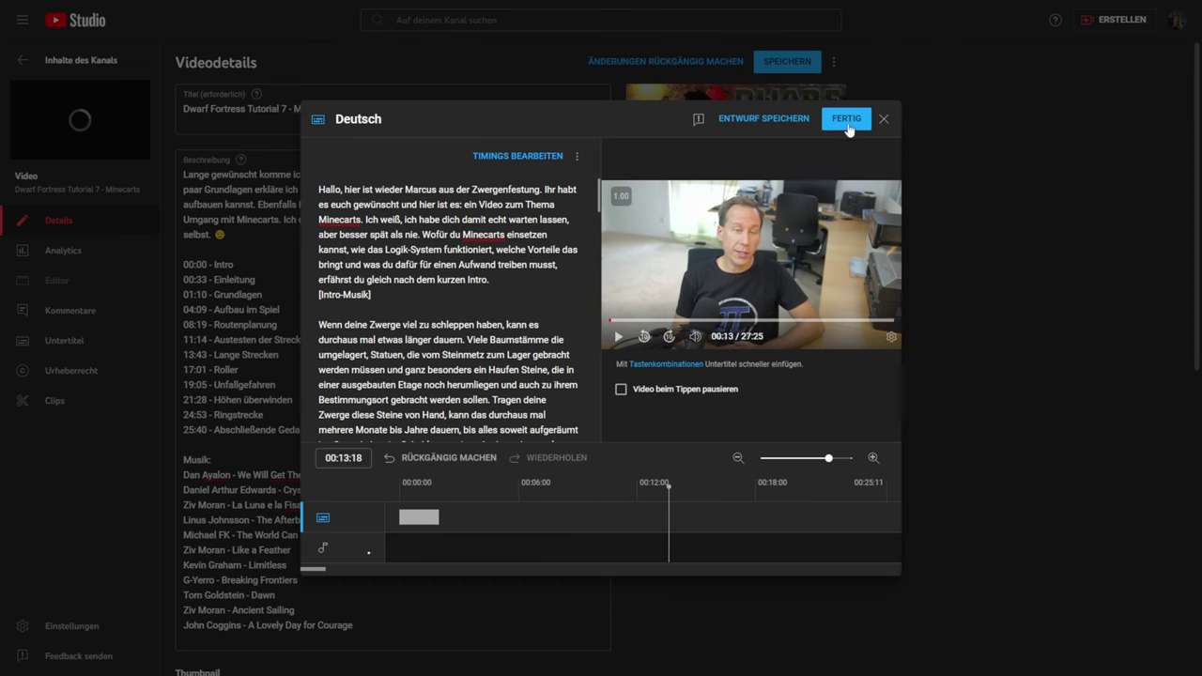
pyautogui.click(848, 120)
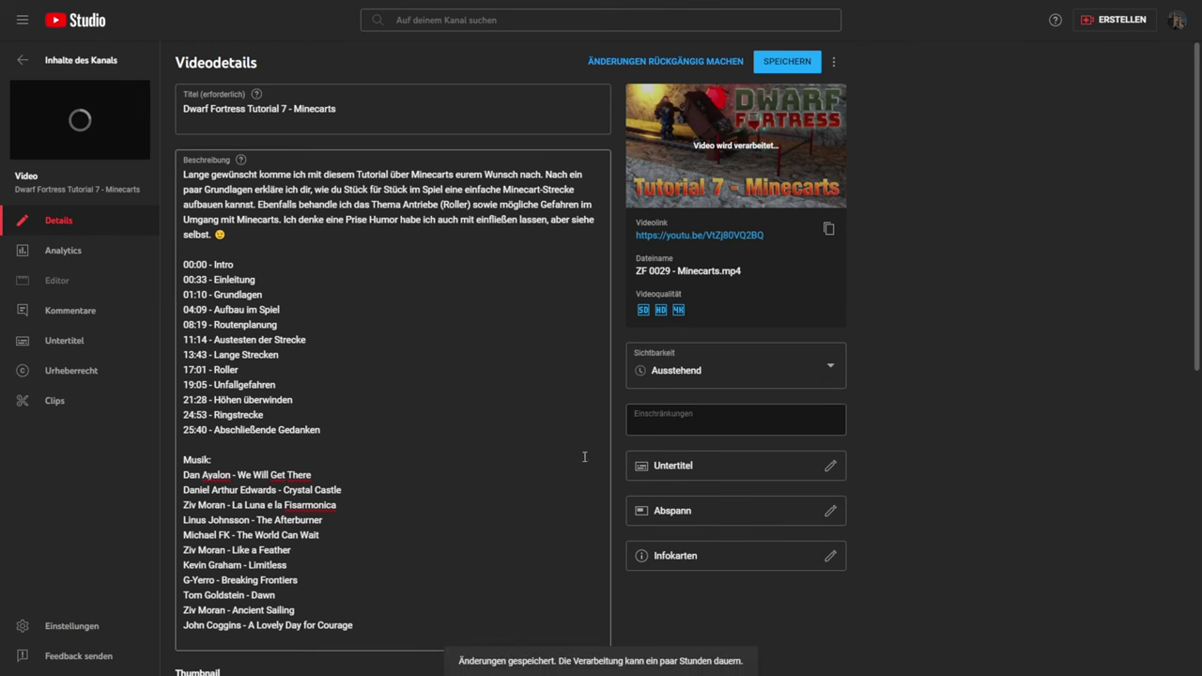
# - Import the end screen layout from the newest video
pyautogui.click(831, 511)
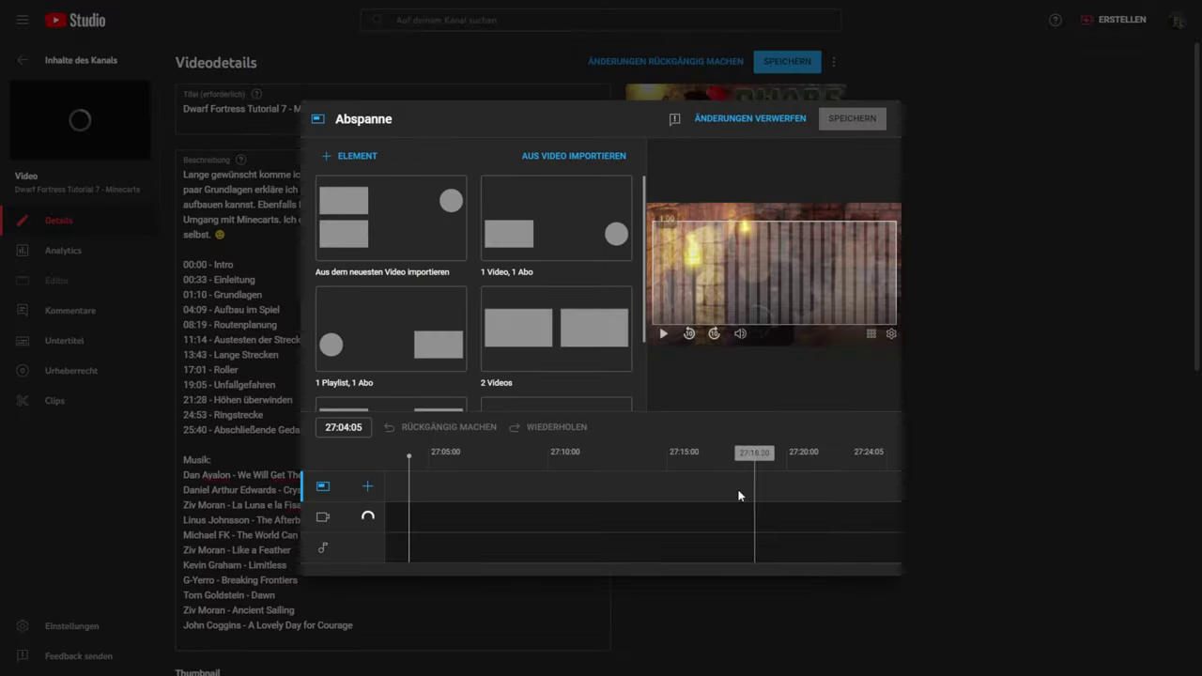
pyautogui.click(406, 212)
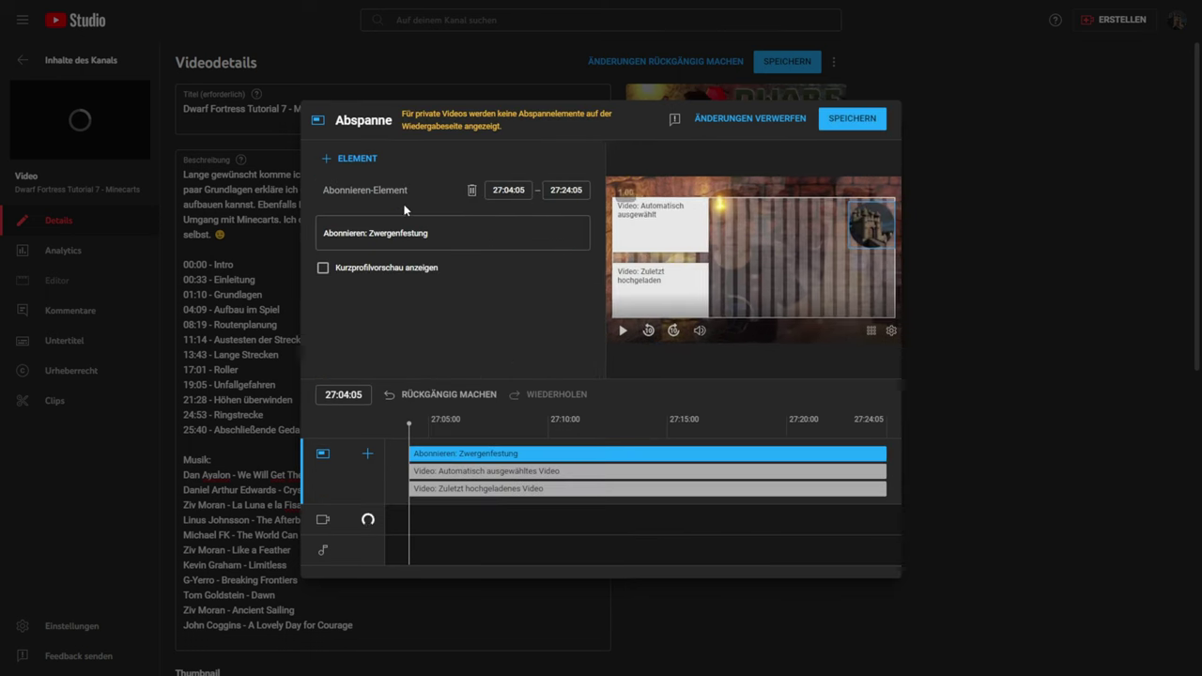
pyautogui.click(677, 228)
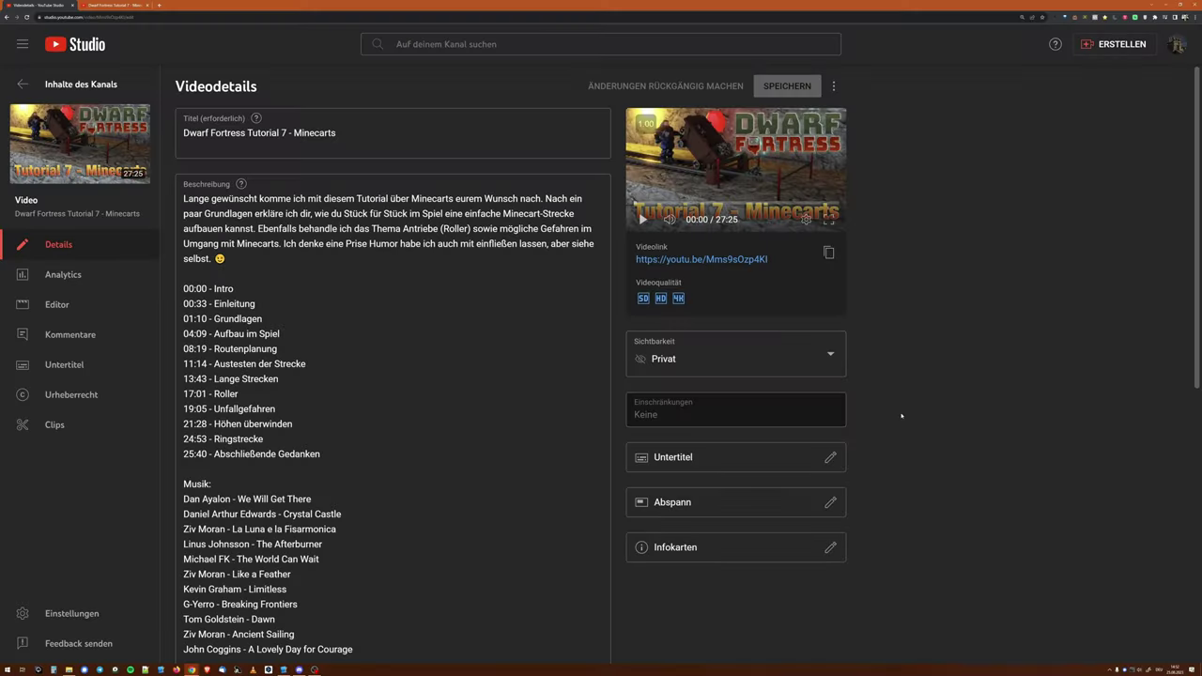
# - Schedule publishing for 25.08.2023 at 16:30 and save the video
pyautogui.click(839, 360)
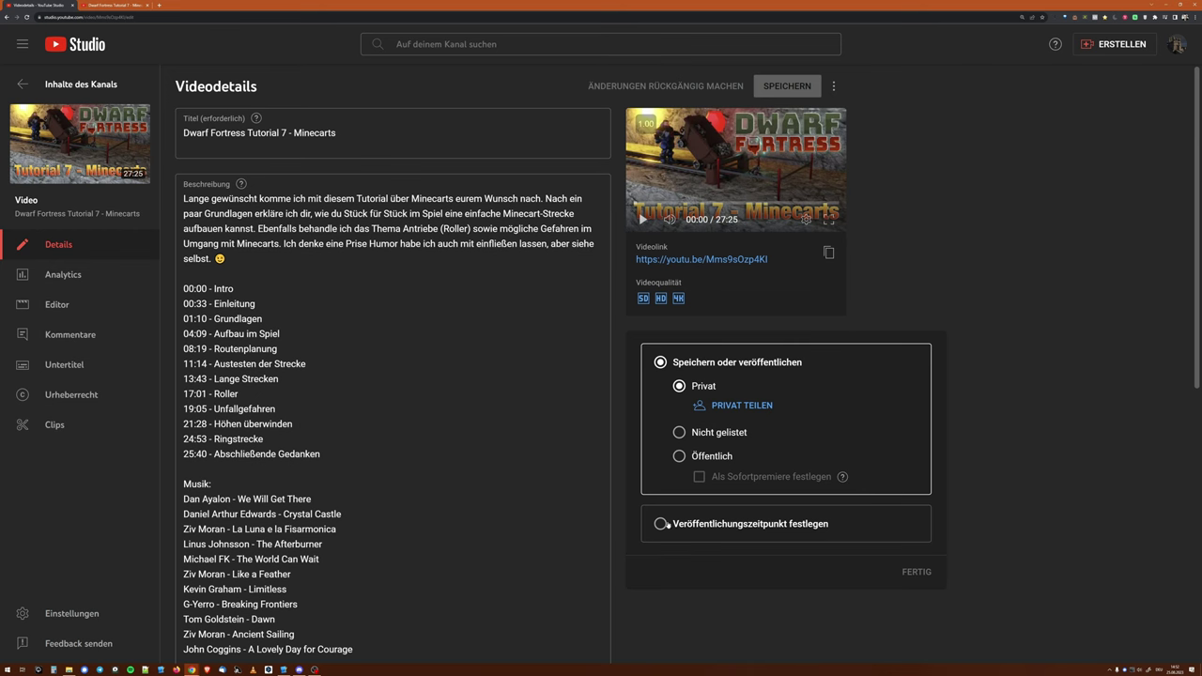
pyautogui.click(667, 525)
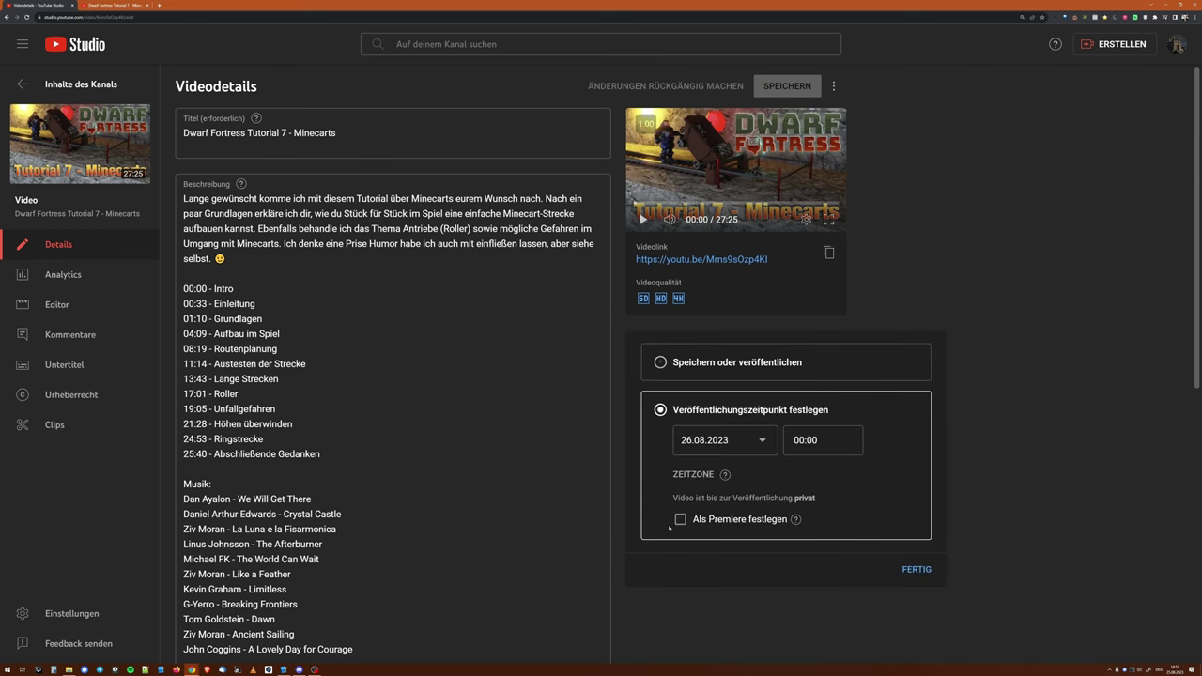
pyautogui.click(762, 442)
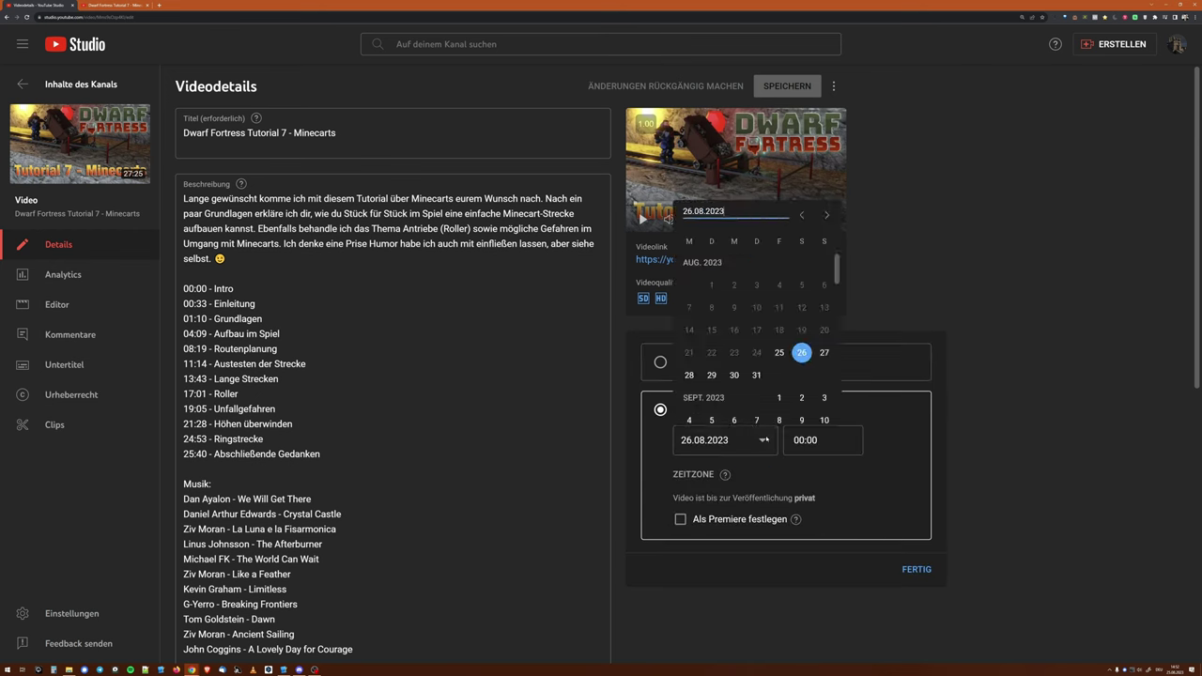
pyautogui.click(779, 353)
pyautogui.click(826, 442)
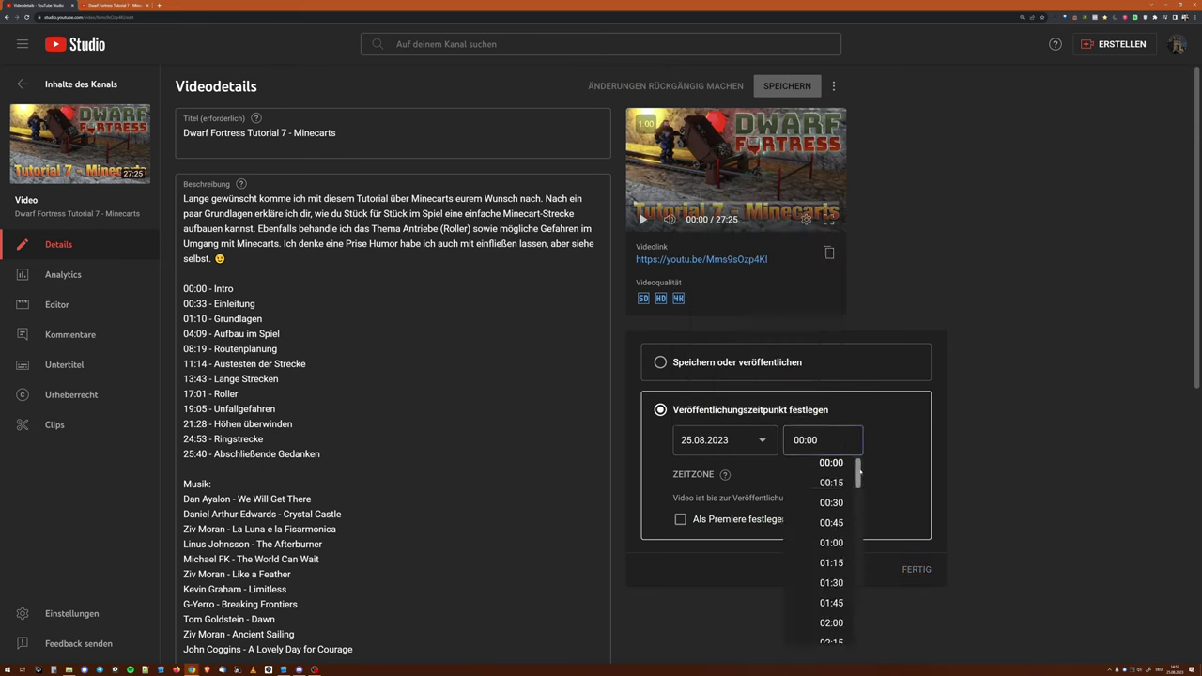
pyautogui.moveTo(858, 472); pyautogui.dragTo(854, 582)
pyautogui.click(831, 545)
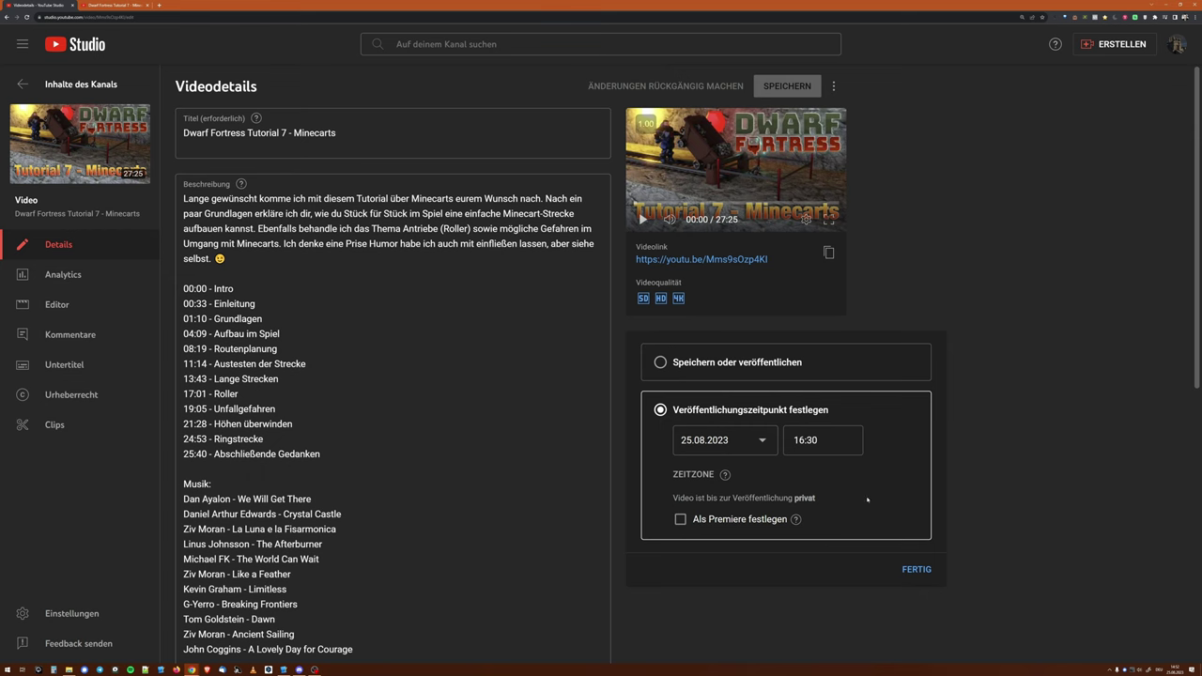
pyautogui.click(914, 570)
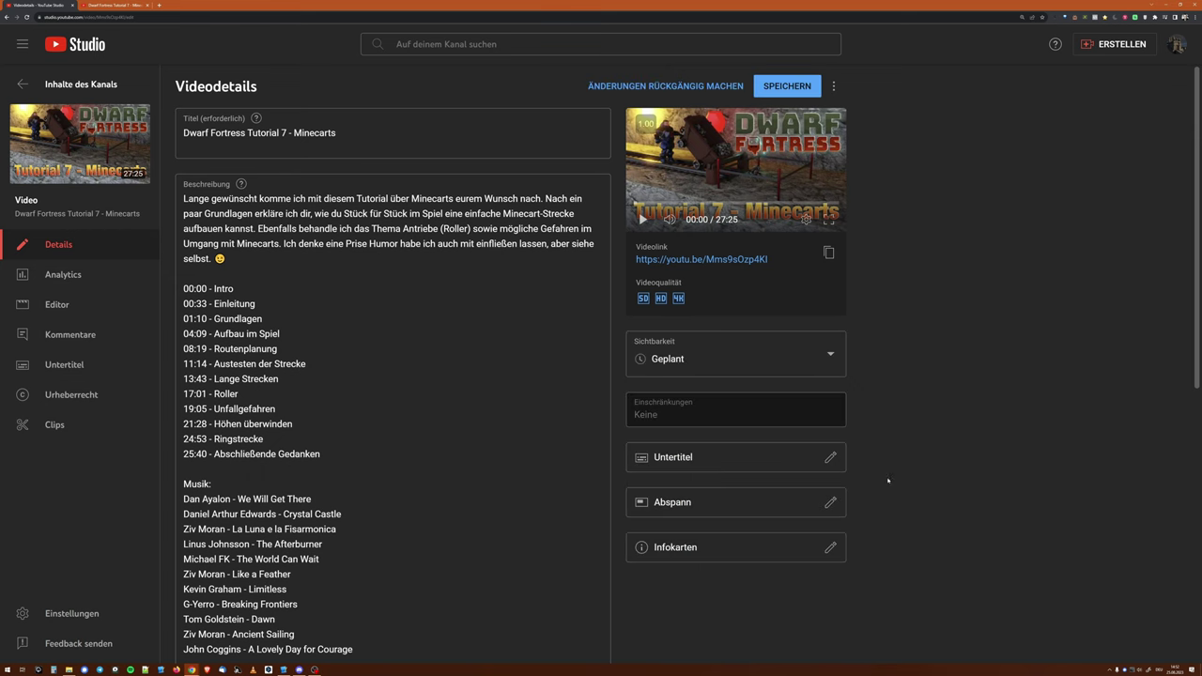
pyautogui.click(775, 87)
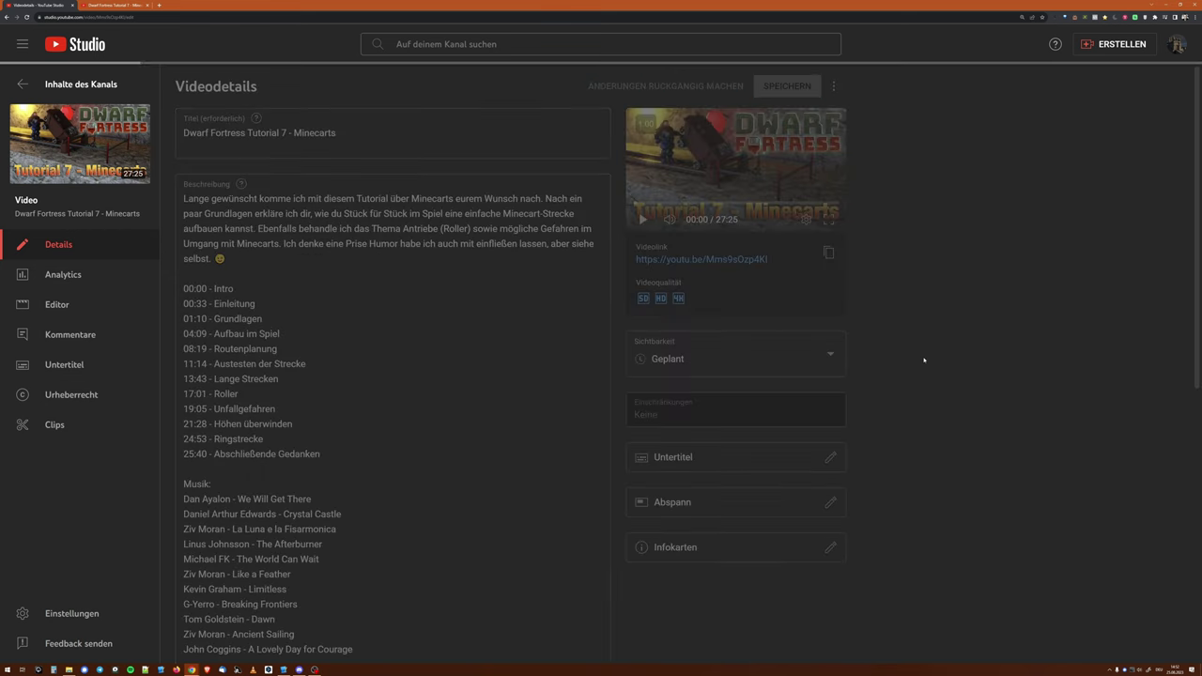